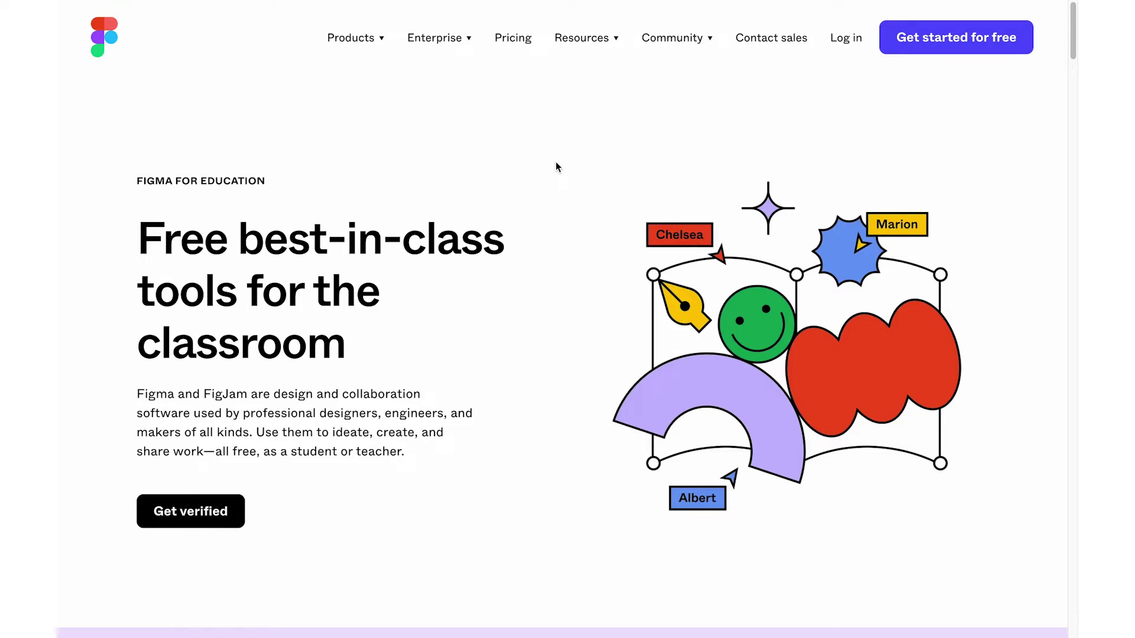
Scroll past the Figma for Education hero to the free FigJam and Figma classroom tools
{"action": "scroll", "coordinate": [556, 165], "scroll_direction": "down", "scroll_amount": 2}
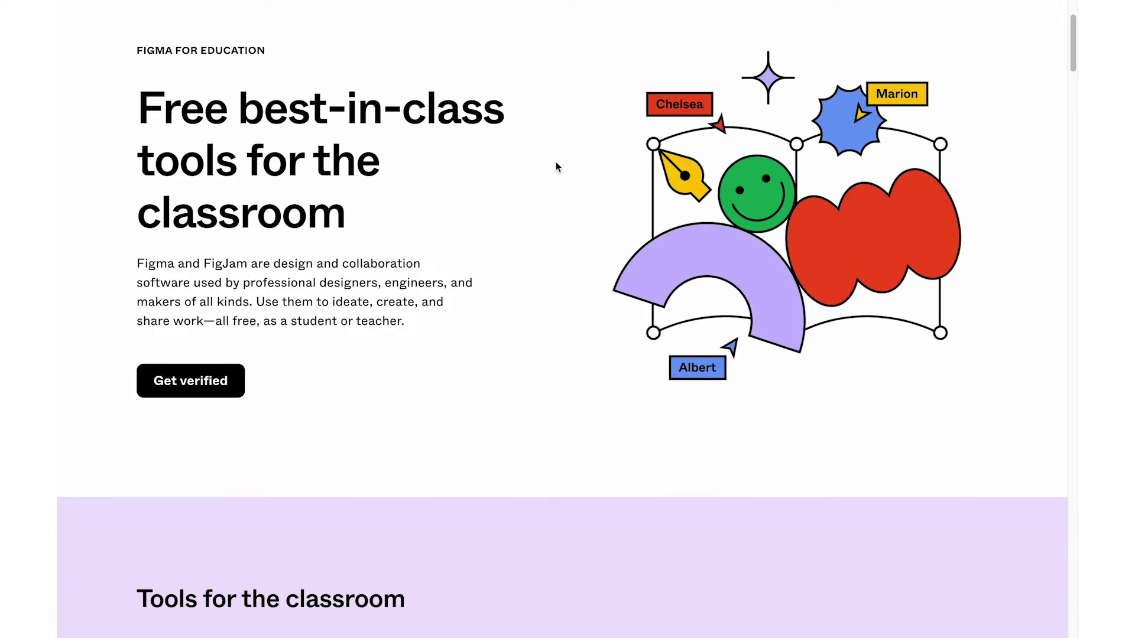
{"action": "scroll", "coordinate": [556, 163], "scroll_direction": "down", "scroll_amount": 5}
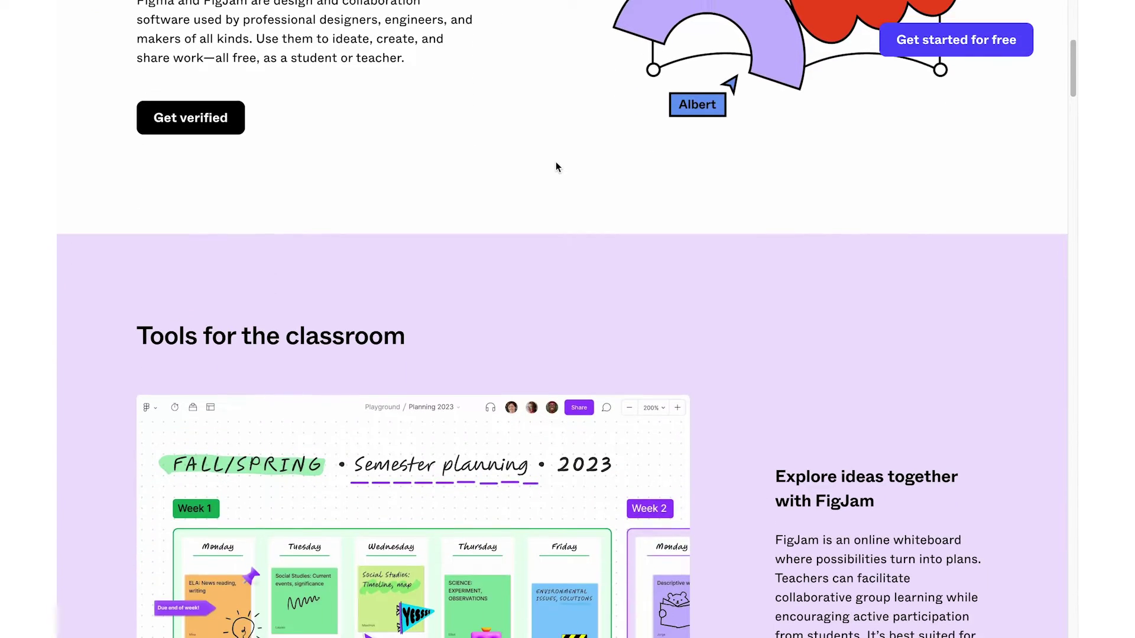
{"action": "scroll", "coordinate": [555, 161], "scroll_direction": "down", "scroll_amount": 4}
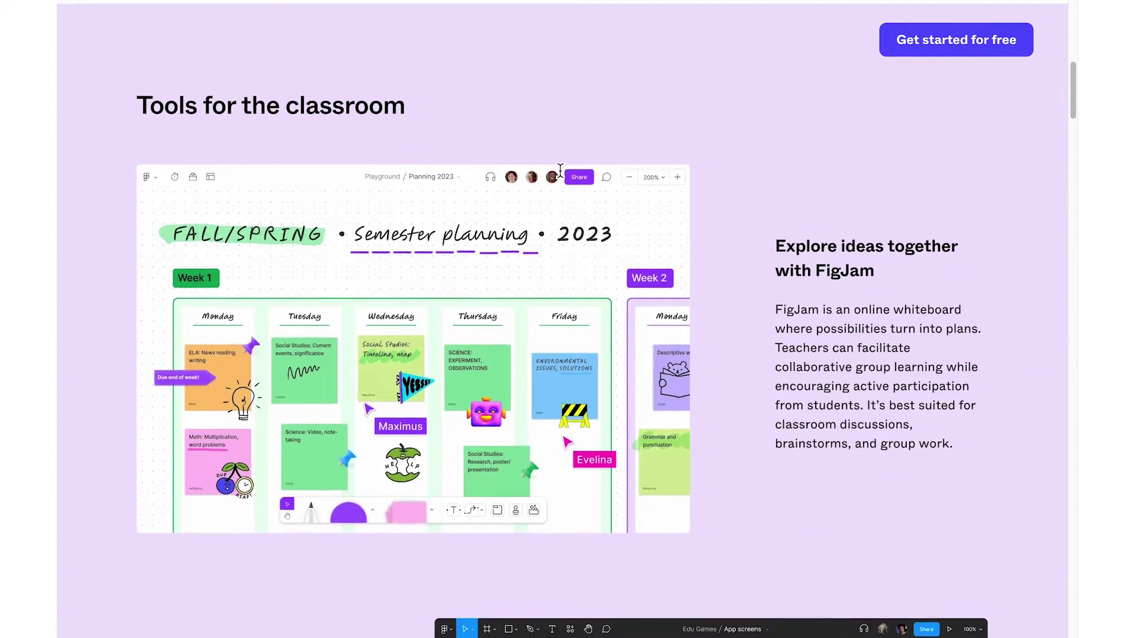
{"action": "scroll", "coordinate": [560, 170], "scroll_direction": "down", "scroll_amount": 5}
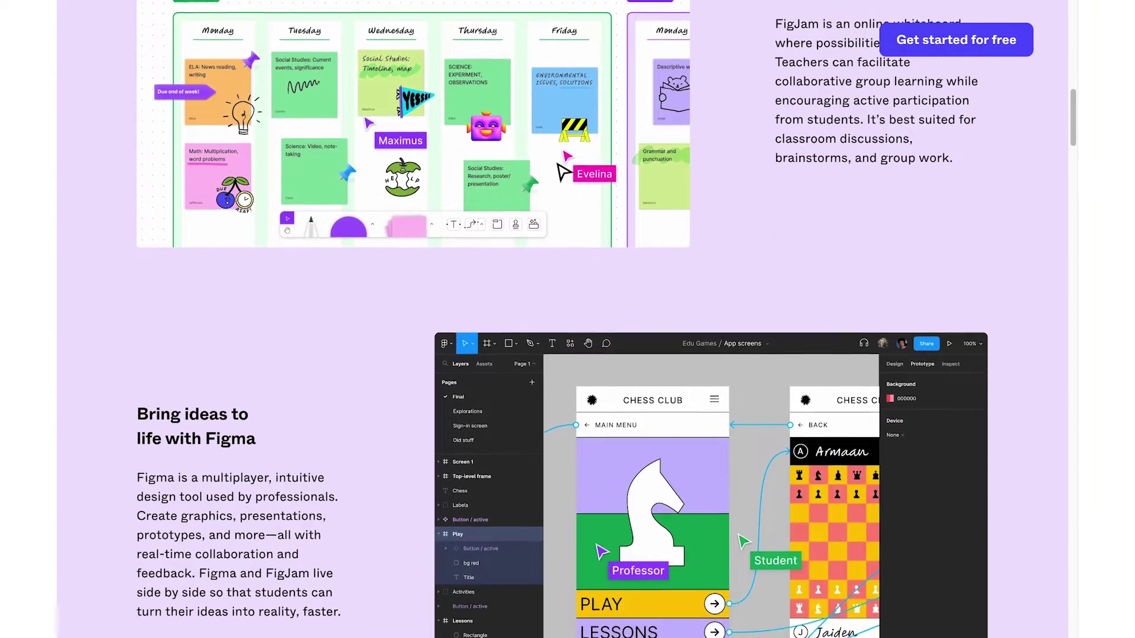
{"action": "scroll", "coordinate": [562, 172], "scroll_direction": "down", "scroll_amount": 3}
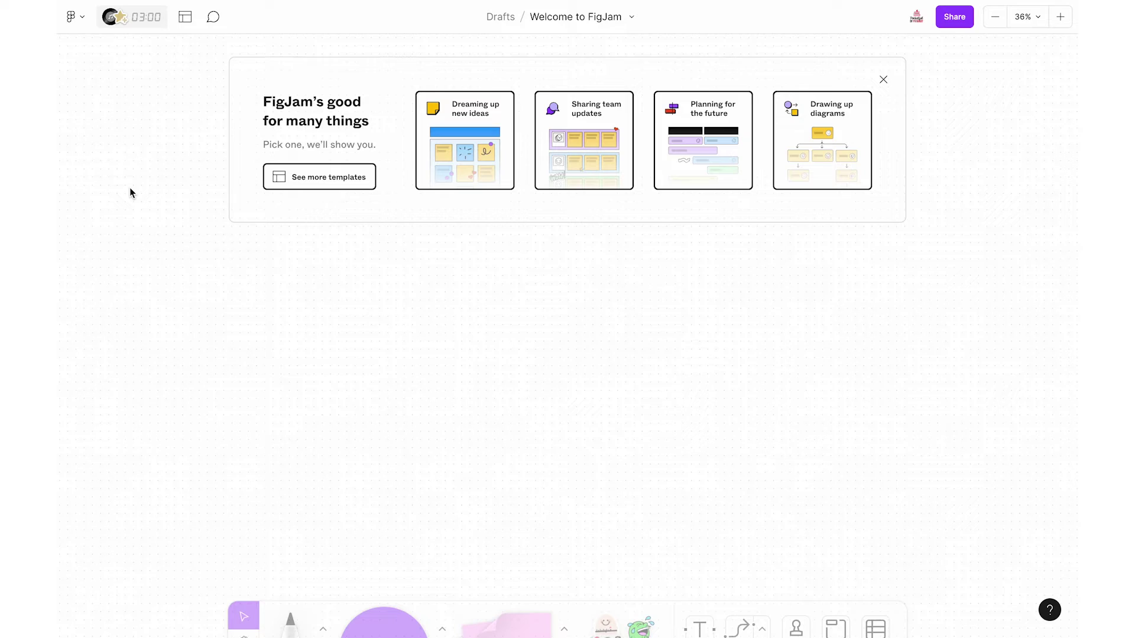
{"action": "mouse_move", "coordinate": [458, 136]}
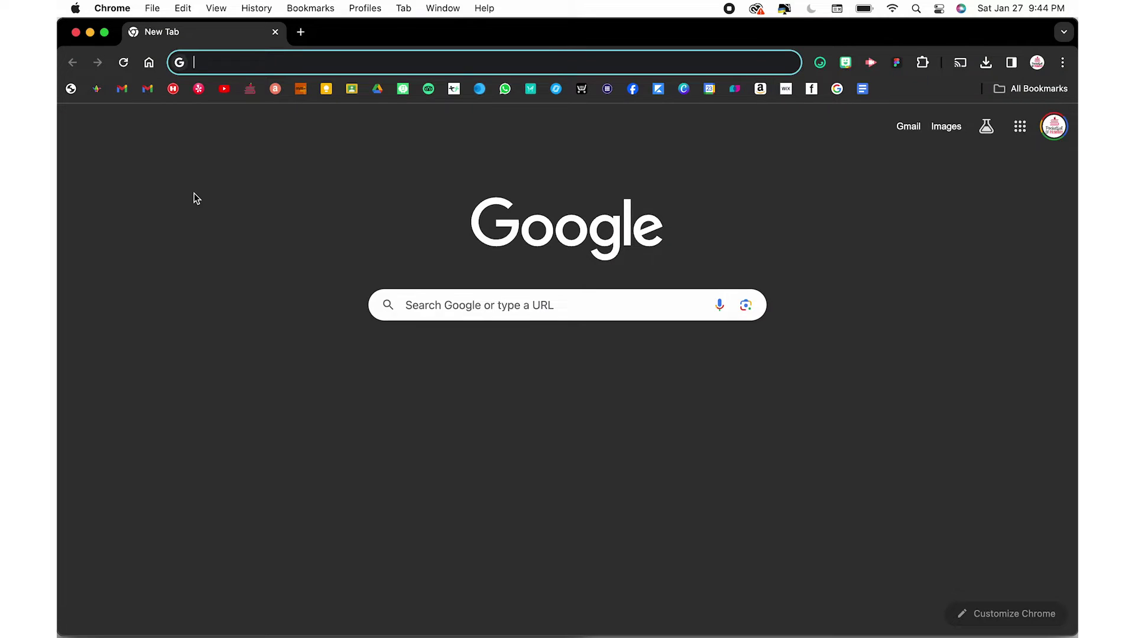
Load figma.com/figjam/ in the new Chrome tab
{"action": "type", "text": "figma.com/"}
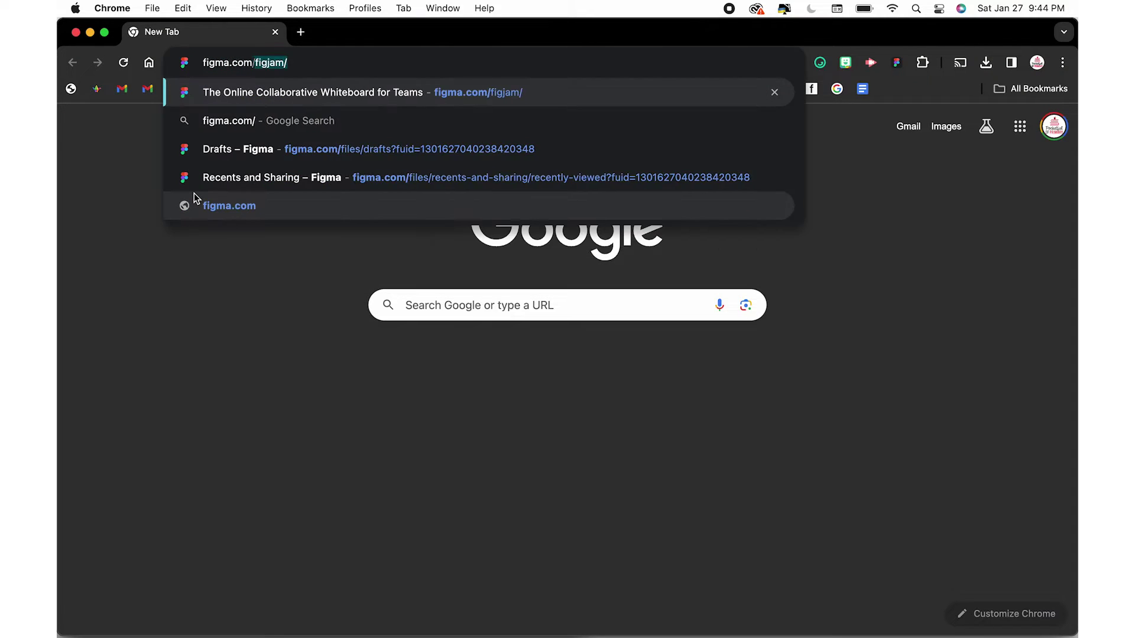
{"action": "type", "text": "figjam/"}
{"action": "key", "text": "Return"}
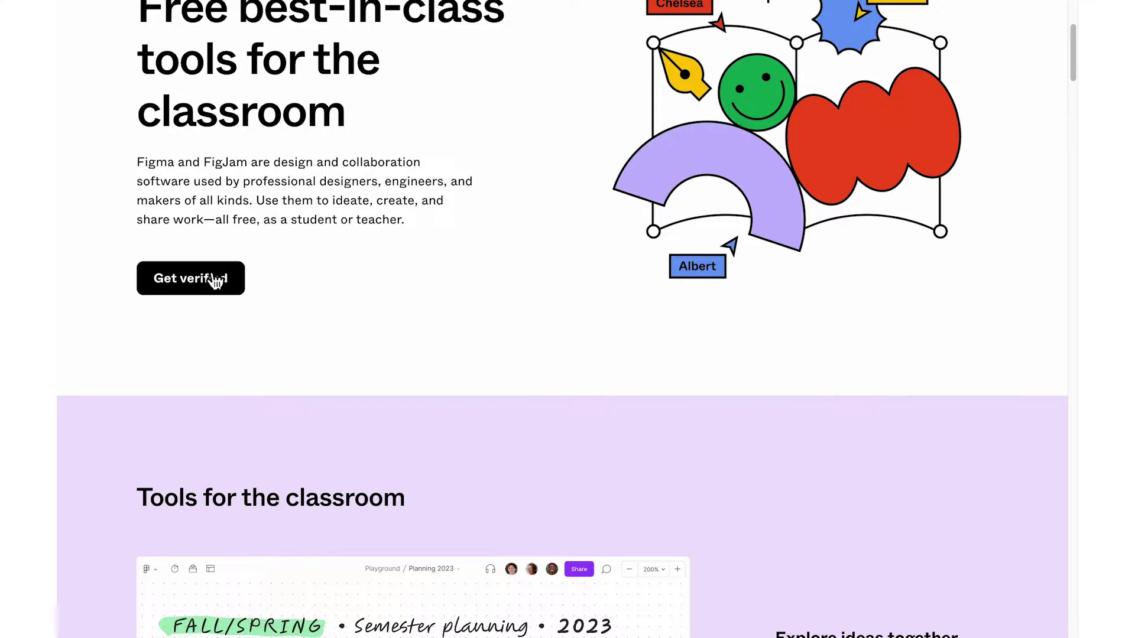
Begin Education verification as an Educator with institution type K12
{"action": "left_click", "coordinate": [202, 276]}
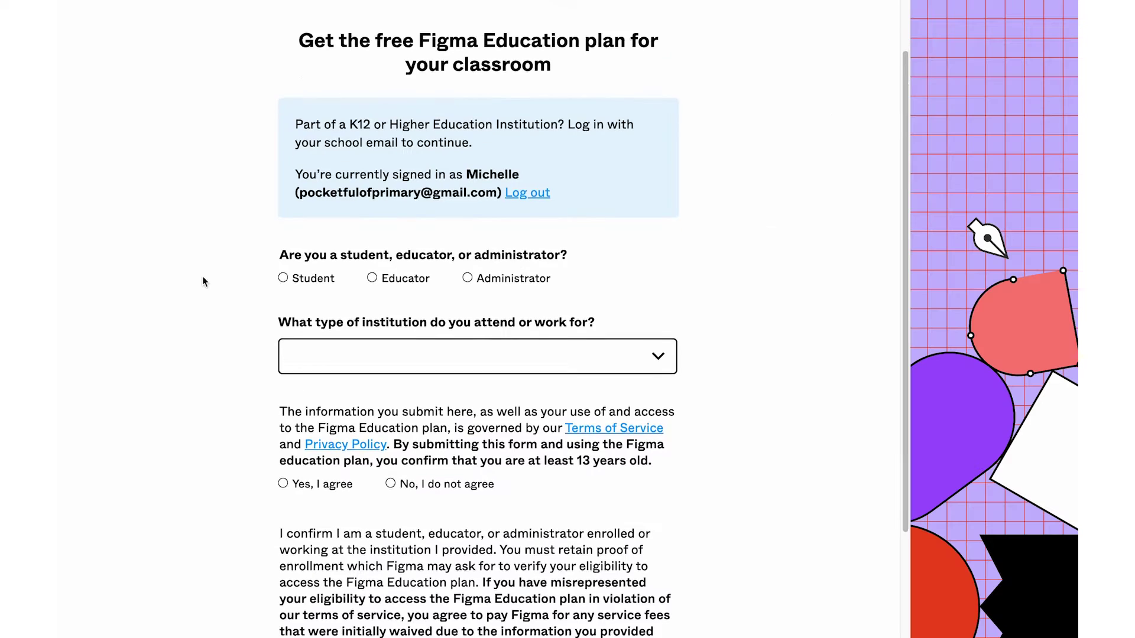
{"action": "scroll", "coordinate": [202, 275], "scroll_direction": "down", "scroll_amount": 3}
{"action": "left_click", "coordinate": [382, 143]}
{"action": "left_click", "coordinate": [443, 212]}
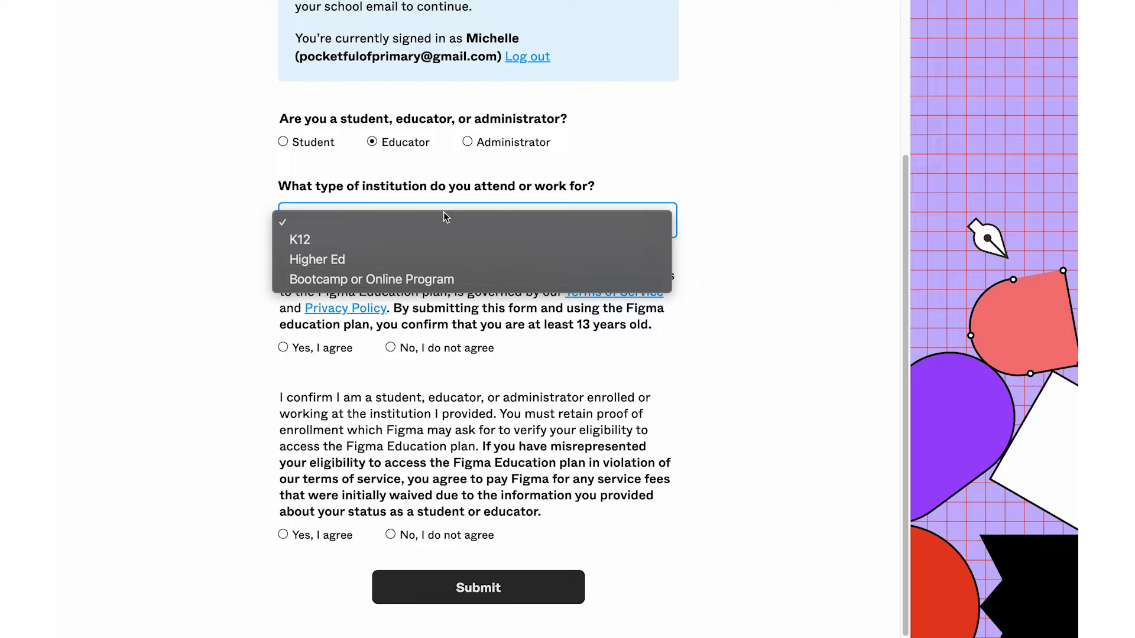
{"action": "left_click", "coordinate": [323, 240]}
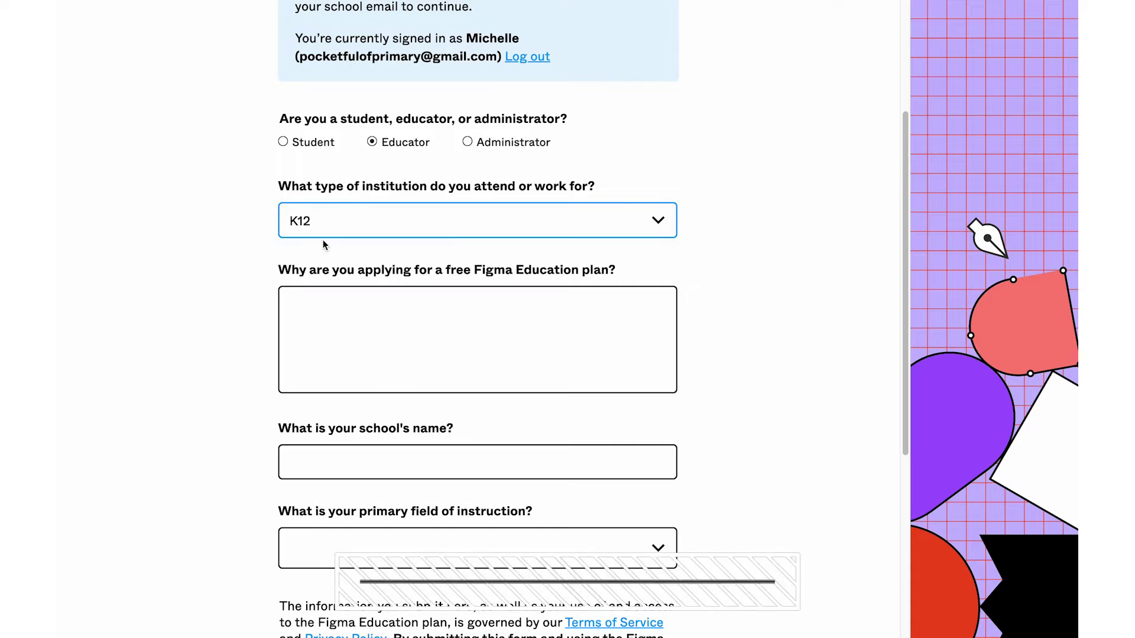
{"action": "scroll", "coordinate": [322, 239], "scroll_direction": "down", "scroll_amount": 3}
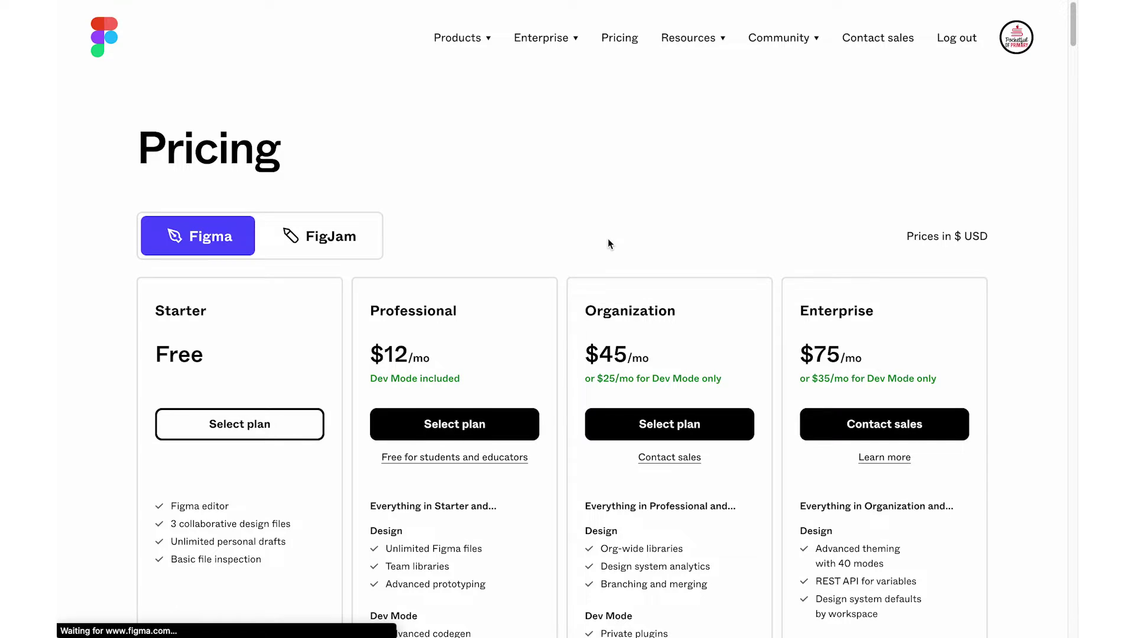
Switch Pricing to FigJam plans and scroll down to the Compare features table
{"action": "scroll", "coordinate": [608, 238], "scroll_direction": "down", "scroll_amount": 2}
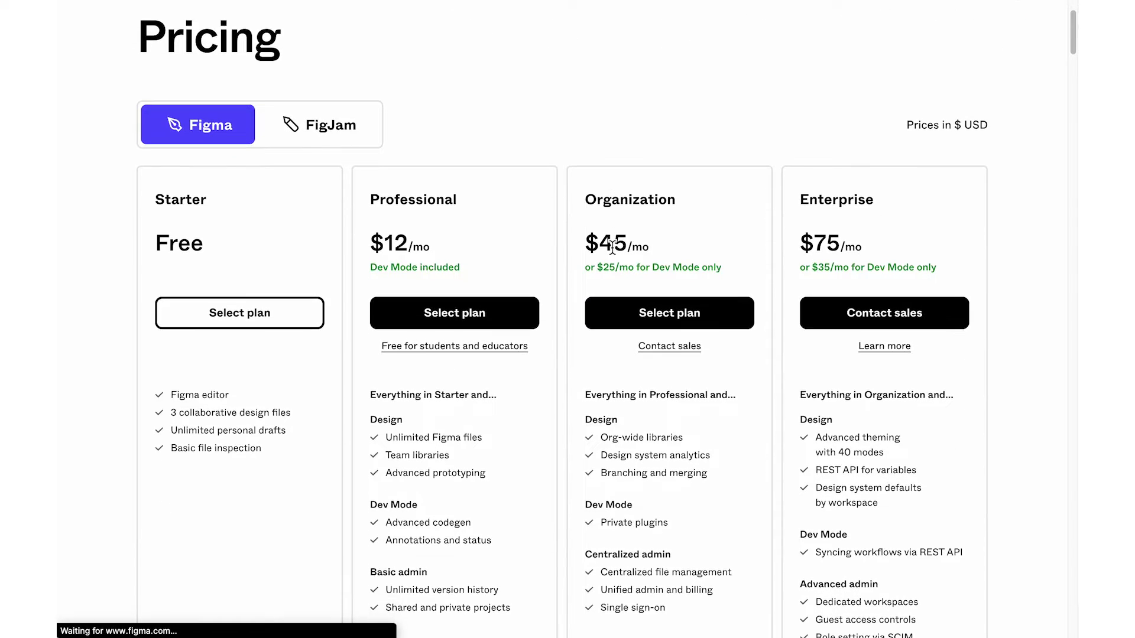
{"action": "left_click", "coordinate": [366, 136]}
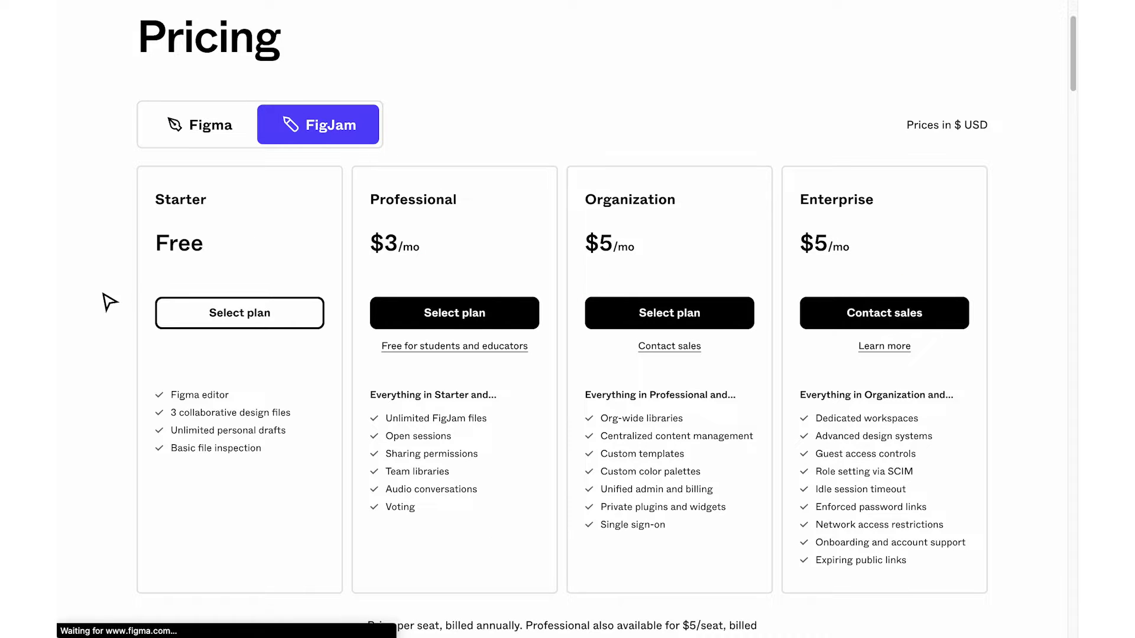
{"action": "scroll", "coordinate": [110, 301], "scroll_direction": "down", "scroll_amount": 2}
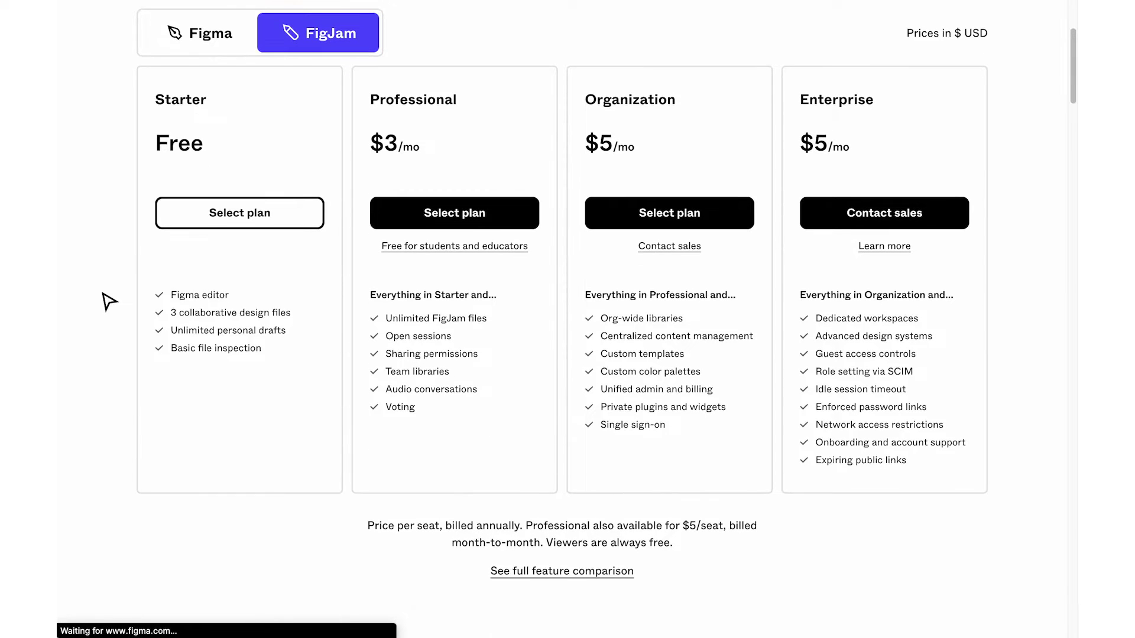
{"action": "scroll", "coordinate": [109, 302], "scroll_direction": "down", "scroll_amount": 6}
{"action": "scroll", "coordinate": [109, 301], "scroll_direction": "down", "scroll_amount": 7}
{"action": "scroll", "coordinate": [109, 302], "scroll_direction": "down", "scroll_amount": 1}
{"action": "scroll", "coordinate": [110, 302], "scroll_direction": "down", "scroll_amount": 2}
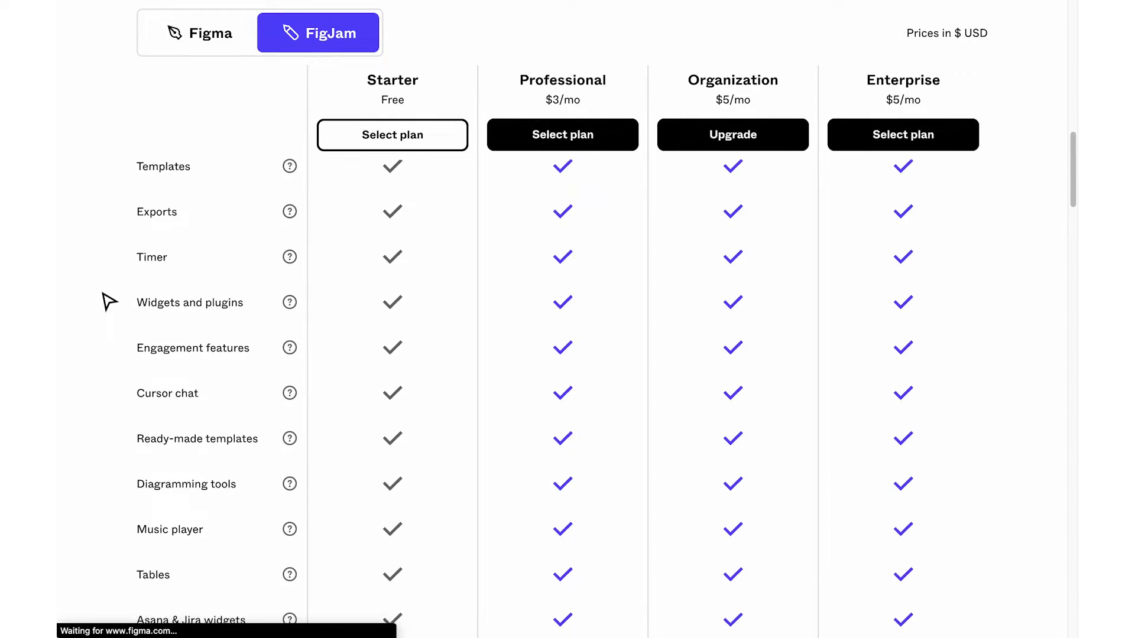
{"action": "scroll", "coordinate": [109, 301], "scroll_direction": "down", "scroll_amount": 4}
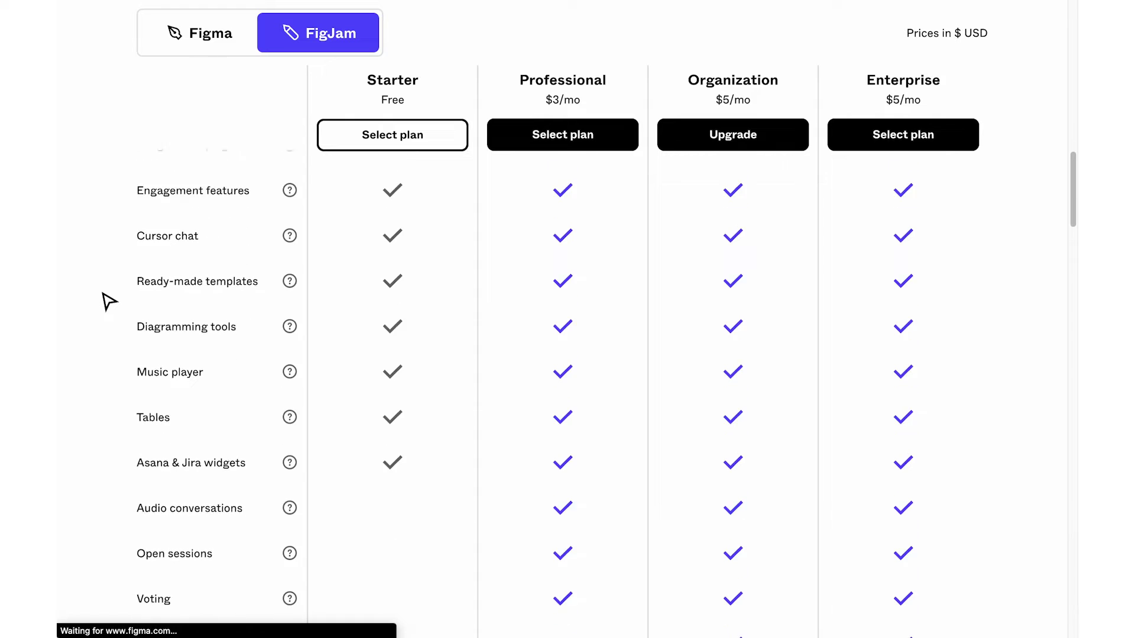
{"action": "scroll", "coordinate": [109, 302], "scroll_direction": "down", "scroll_amount": 2}
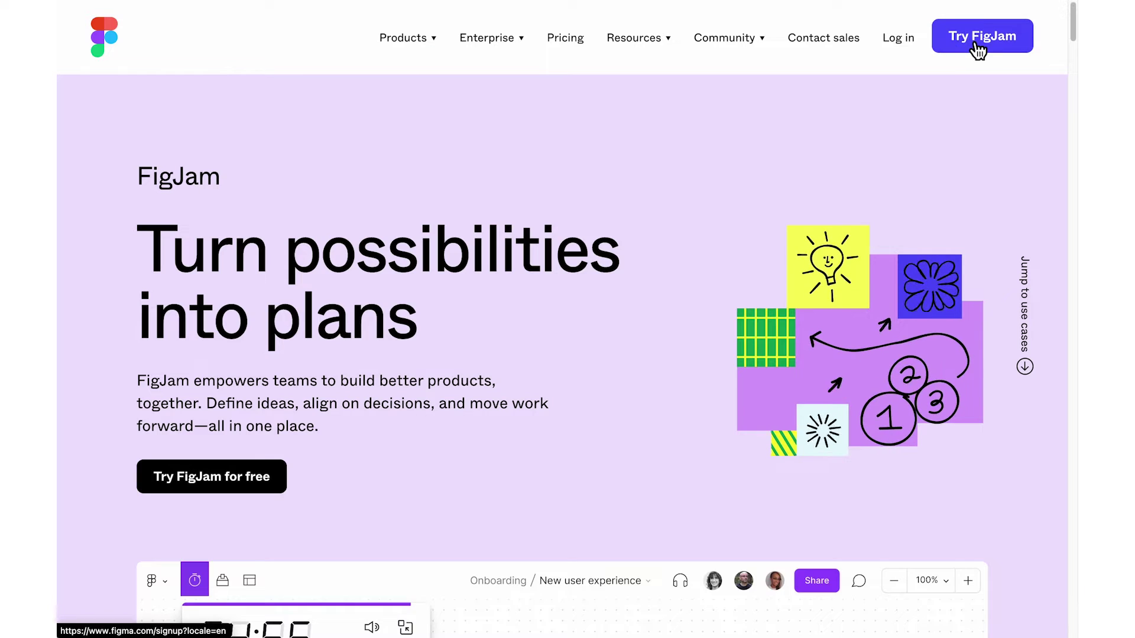
Sign up for FigJam through Try FigJam using Continue with Google and a Google account
{"action": "left_click", "coordinate": [978, 50]}
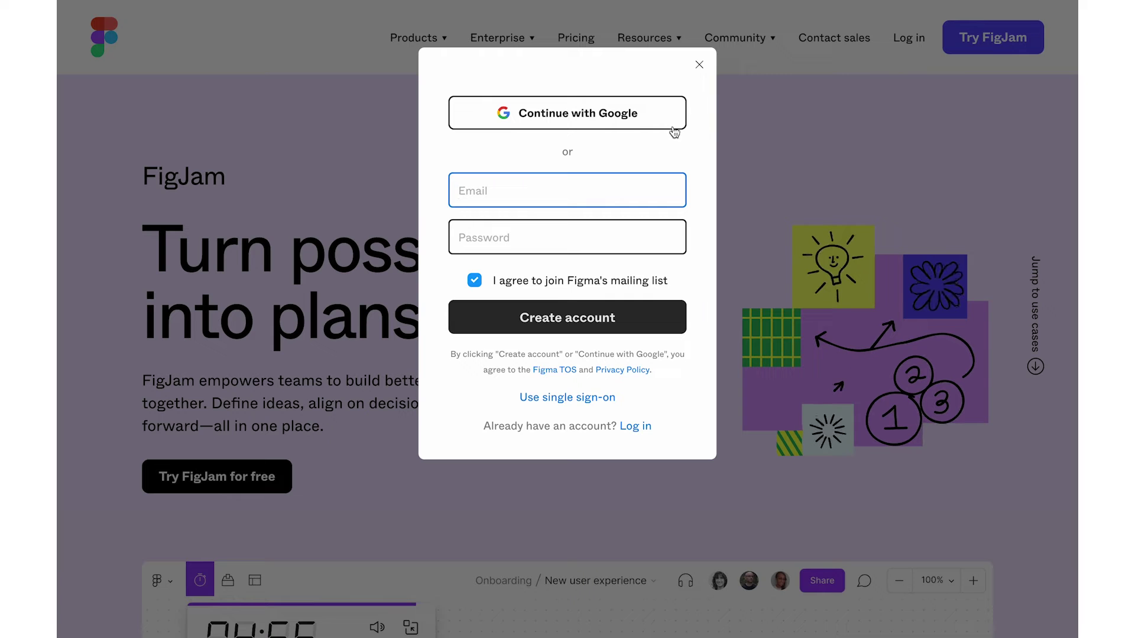
{"action": "left_click", "coordinate": [623, 116]}
{"action": "left_click", "coordinate": [535, 260]}
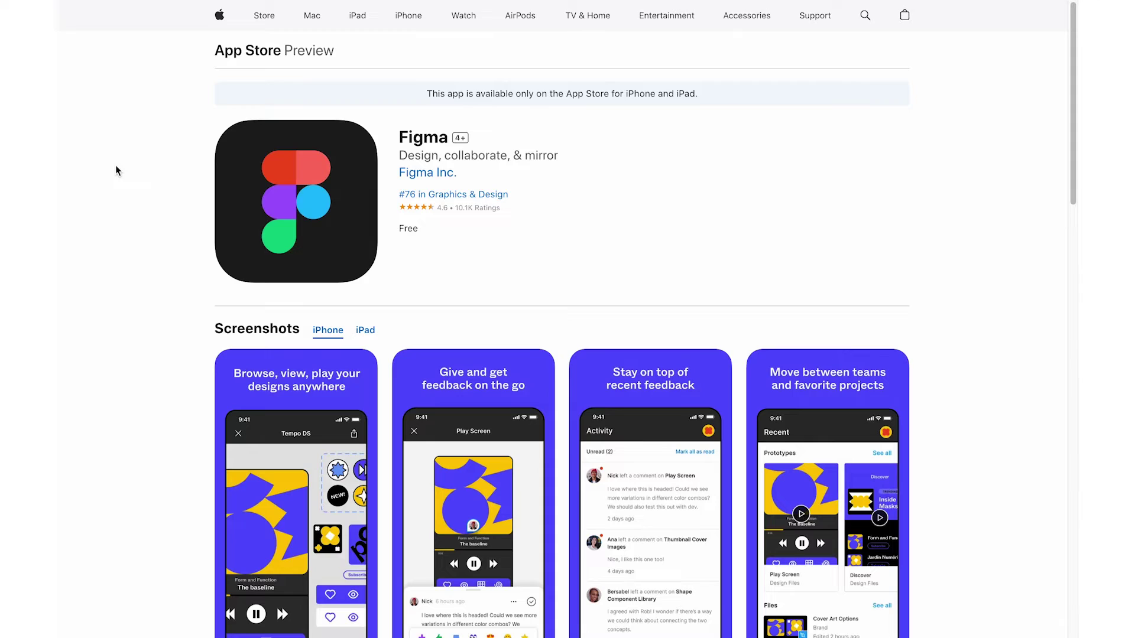
Browse the Figma store listings and the FigJam: Whiteboard & draw iPad screenshots
{"action": "scroll", "coordinate": [117, 170], "scroll_direction": "down", "scroll_amount": 5}
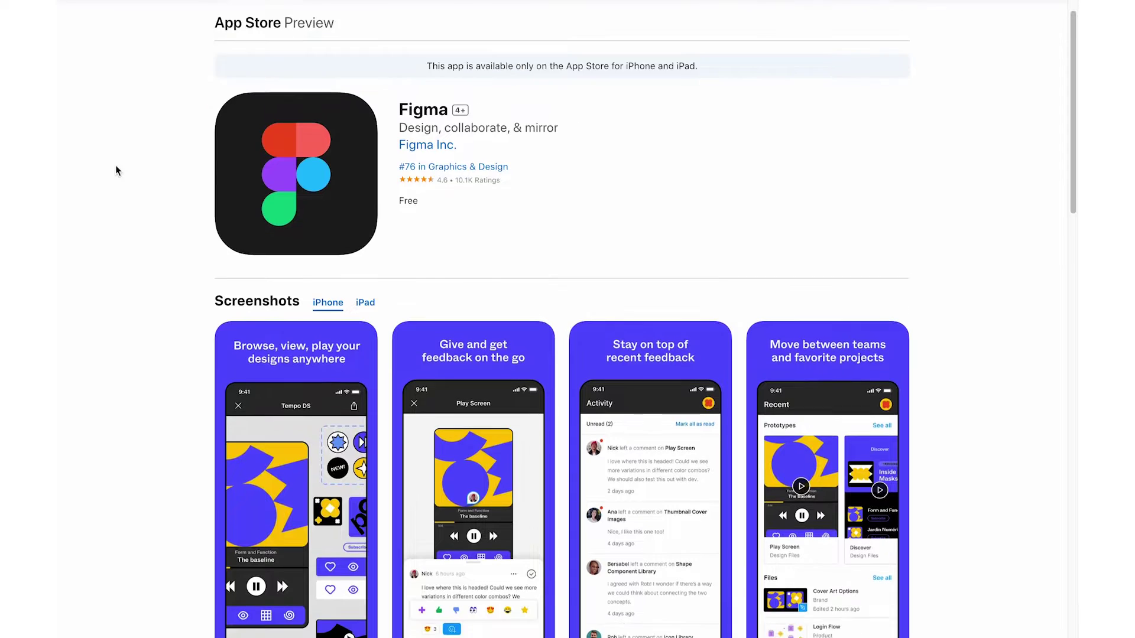
{"action": "scroll", "coordinate": [116, 170], "scroll_direction": "down", "scroll_amount": 3}
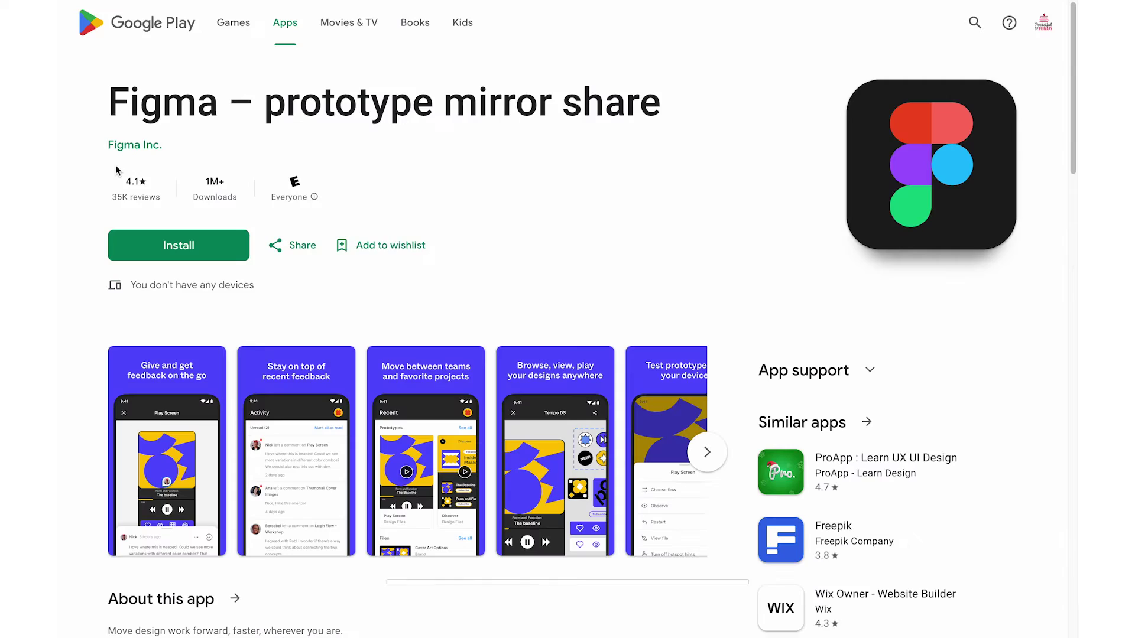
{"action": "scroll", "coordinate": [116, 171], "scroll_direction": "down", "scroll_amount": 3}
{"action": "scroll", "coordinate": [116, 170], "scroll_direction": "down", "scroll_amount": 1}
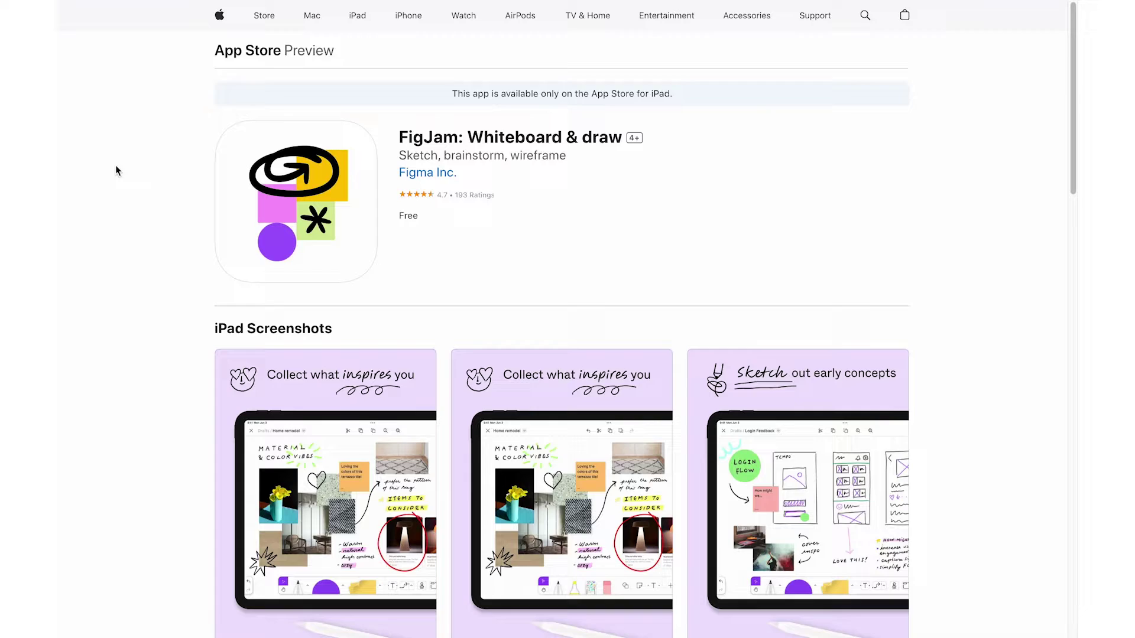
{"action": "scroll", "coordinate": [115, 170], "scroll_direction": "down", "scroll_amount": 1}
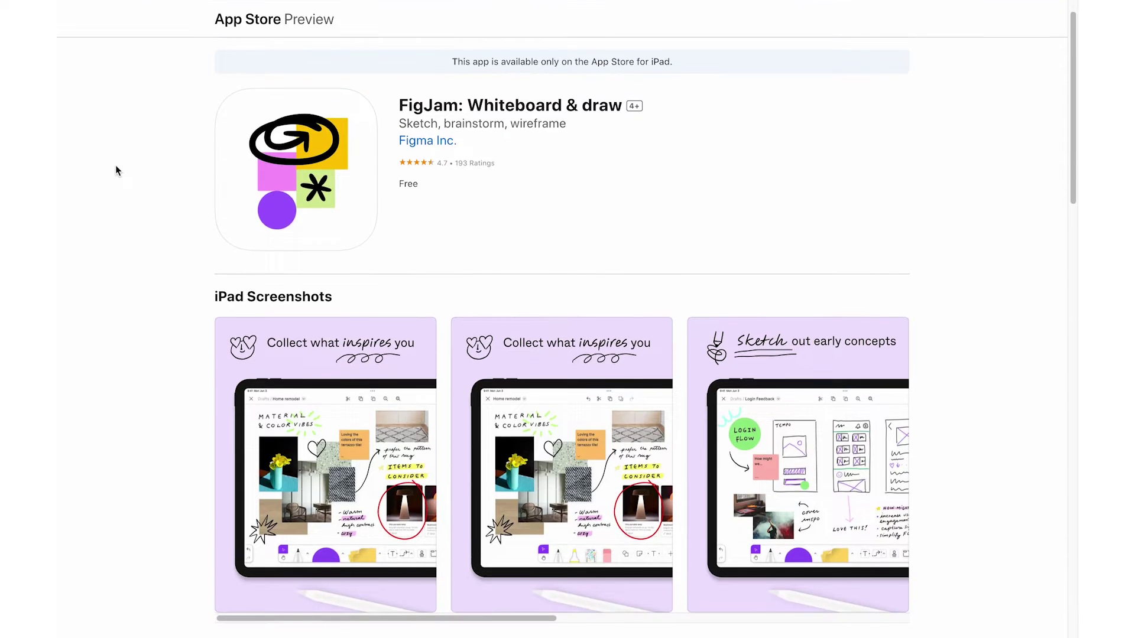
{"action": "scroll", "coordinate": [116, 170], "scroll_direction": "down", "scroll_amount": 5}
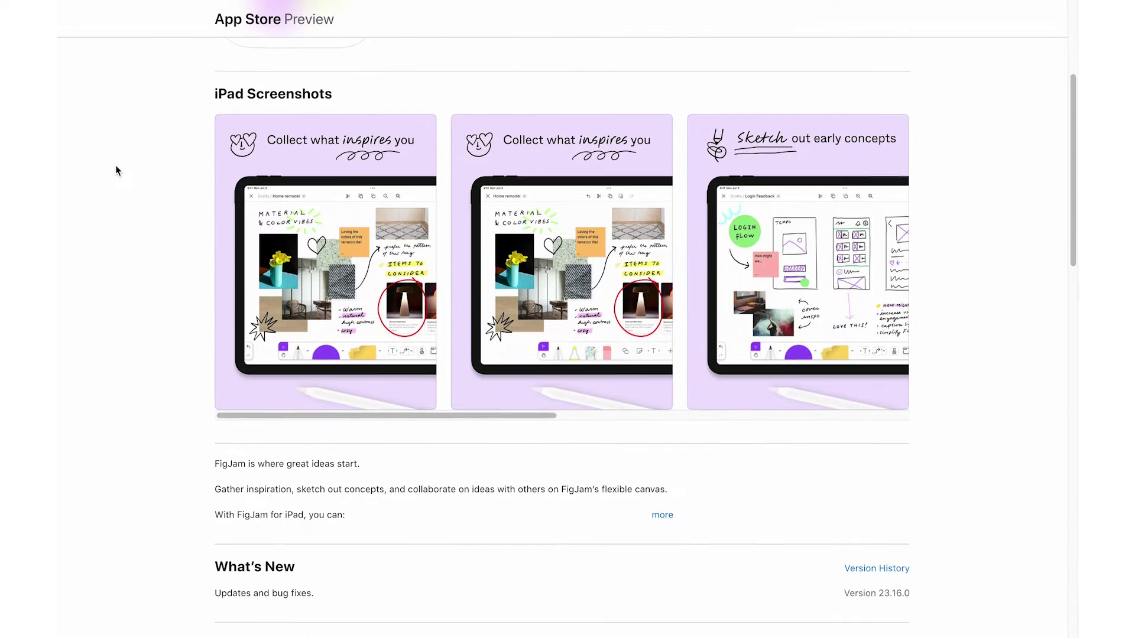
{"action": "scroll", "coordinate": [465, 215], "scroll_direction": "right", "scroll_amount": 5}
{"action": "scroll", "coordinate": [463, 212], "scroll_direction": "right", "scroll_amount": 5}
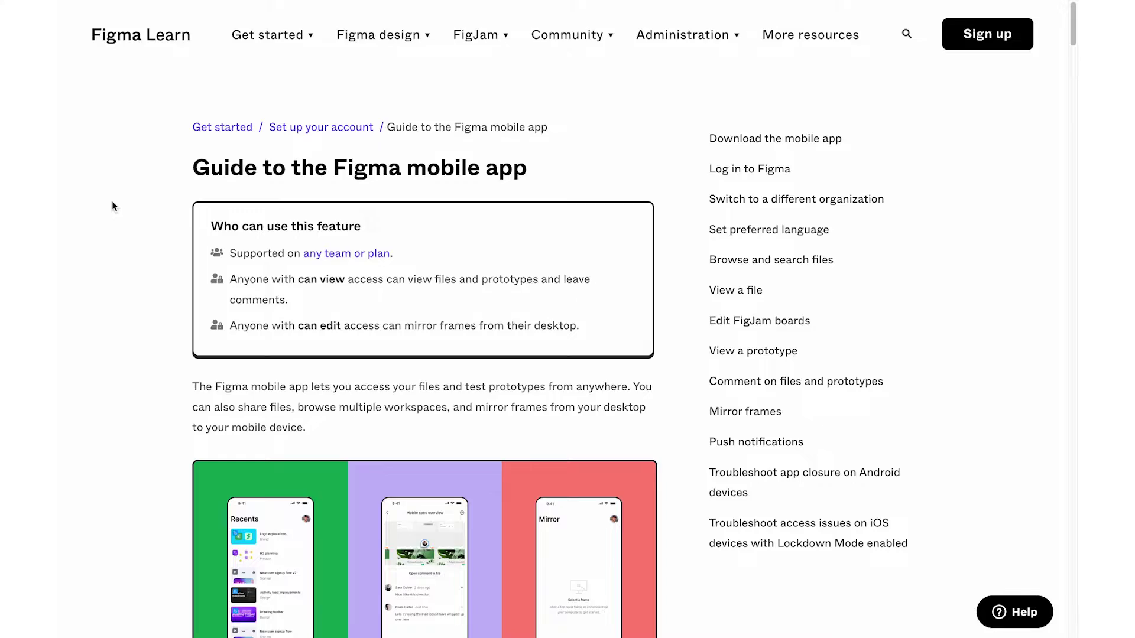
Scroll the Figma Learn article down to 'Download the mobile app' and its store links
{"action": "scroll", "coordinate": [112, 202], "scroll_direction": "down", "scroll_amount": 4}
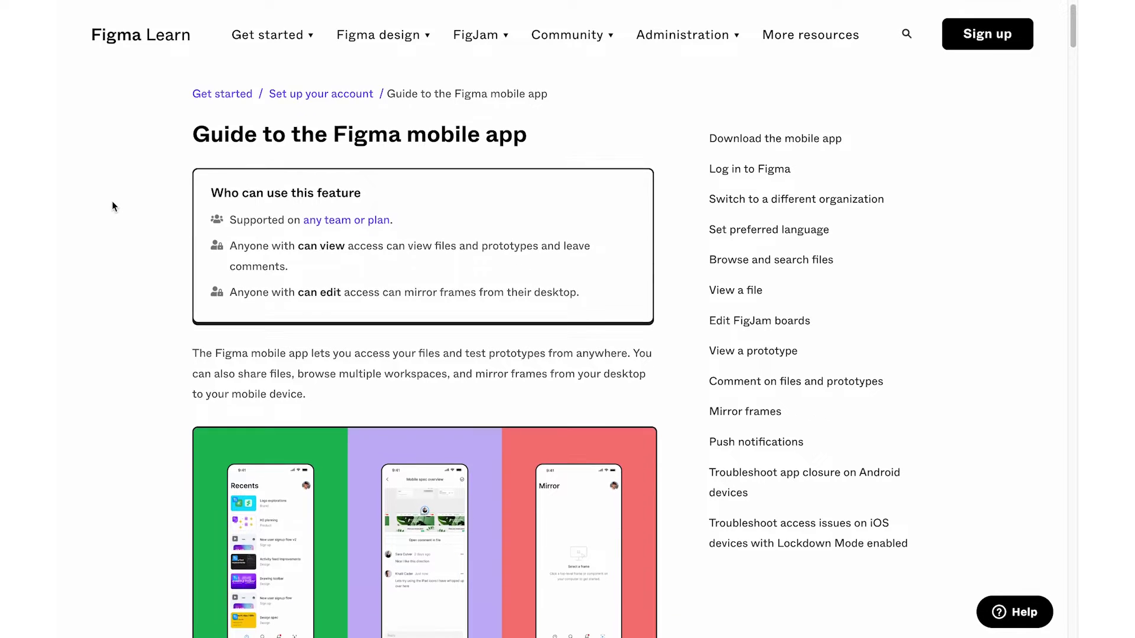
{"action": "scroll", "coordinate": [111, 201], "scroll_direction": "down", "scroll_amount": 7}
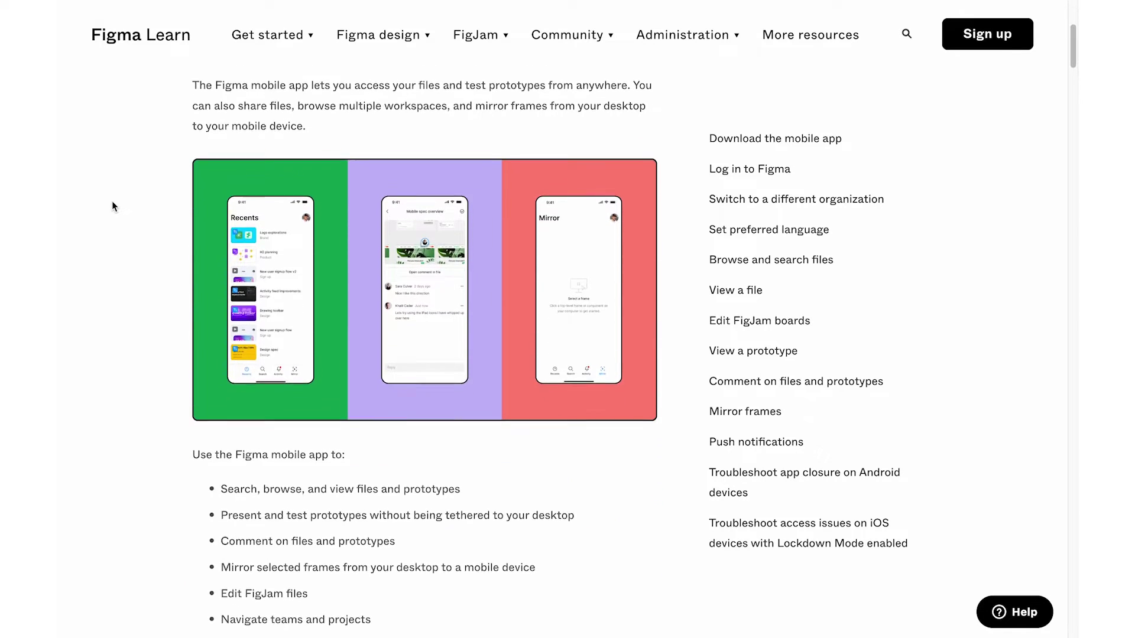
{"action": "scroll", "coordinate": [112, 201], "scroll_direction": "down", "scroll_amount": 7}
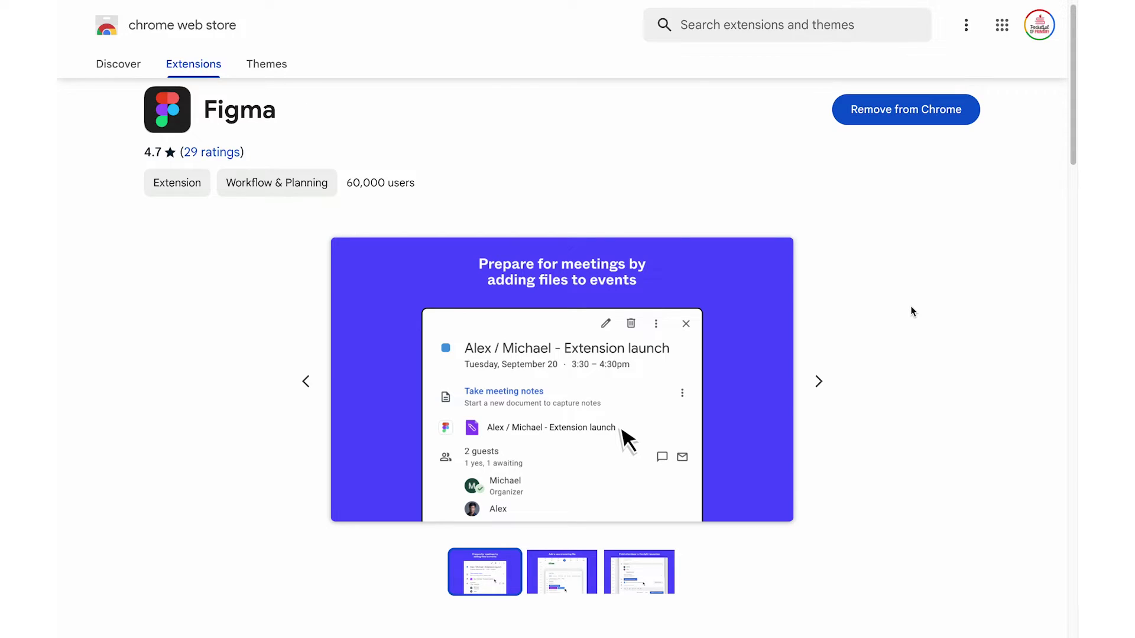
Advance the Figma extension's screenshot carousel to the next image
{"action": "left_click", "coordinate": [819, 385]}
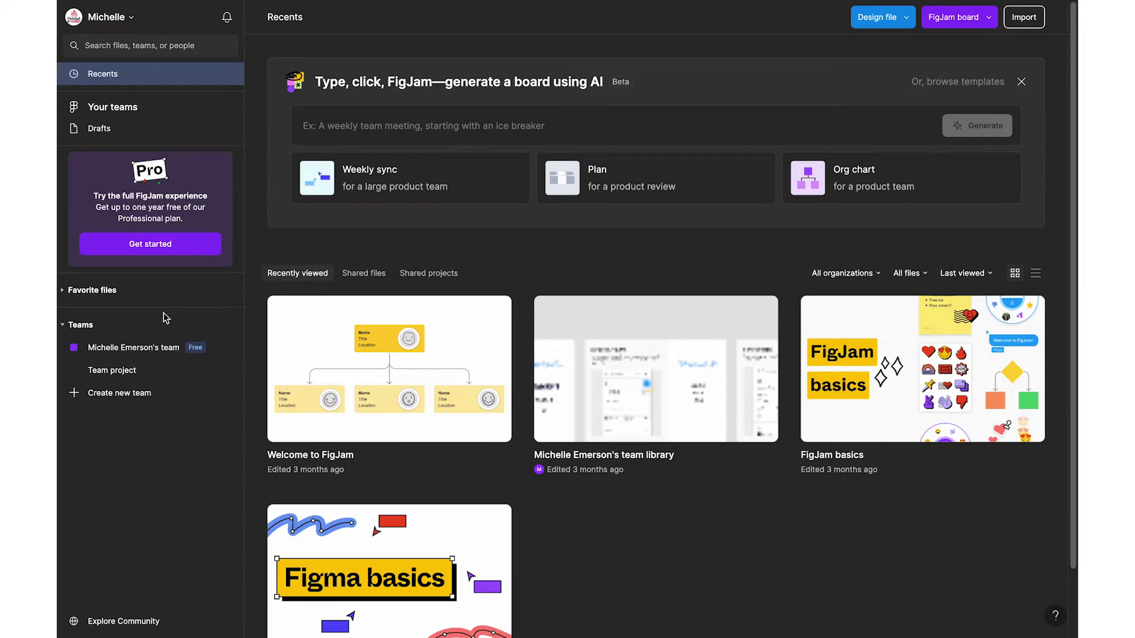
Rename the personal team to the teacher's class name
{"action": "left_click", "coordinate": [159, 357]}
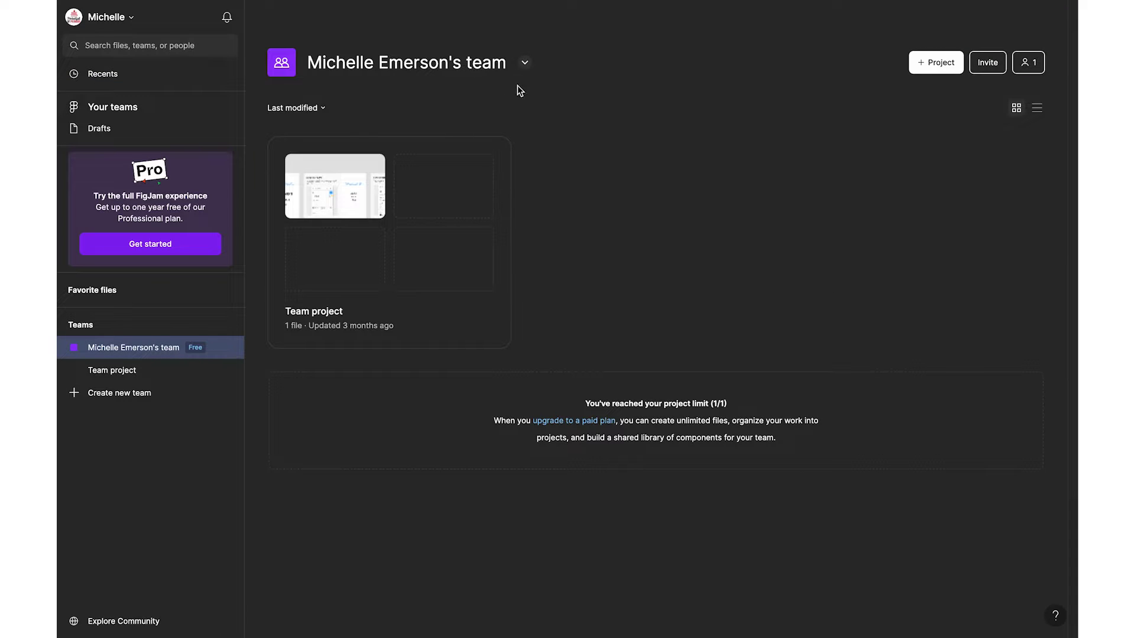
{"action": "left_click", "coordinate": [526, 63]}
{"action": "left_click", "coordinate": [499, 137]}
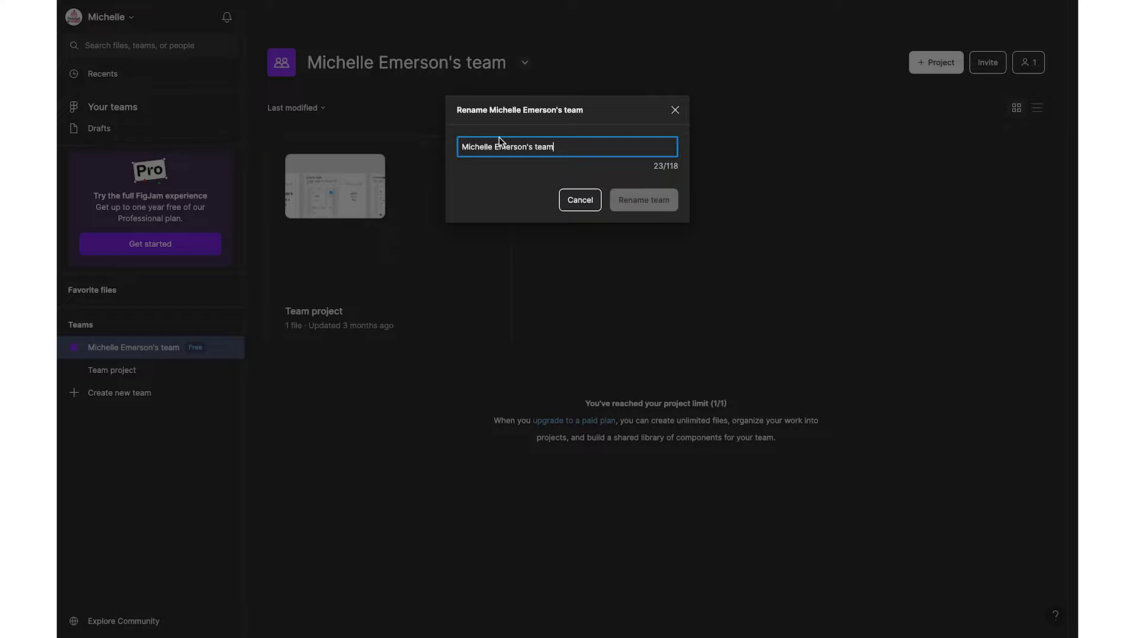
{"action": "triple_click", "coordinate": [514, 147]}
{"action": "type", "text": "Mrs. Em"}
{"action": "type", "text": "e"}
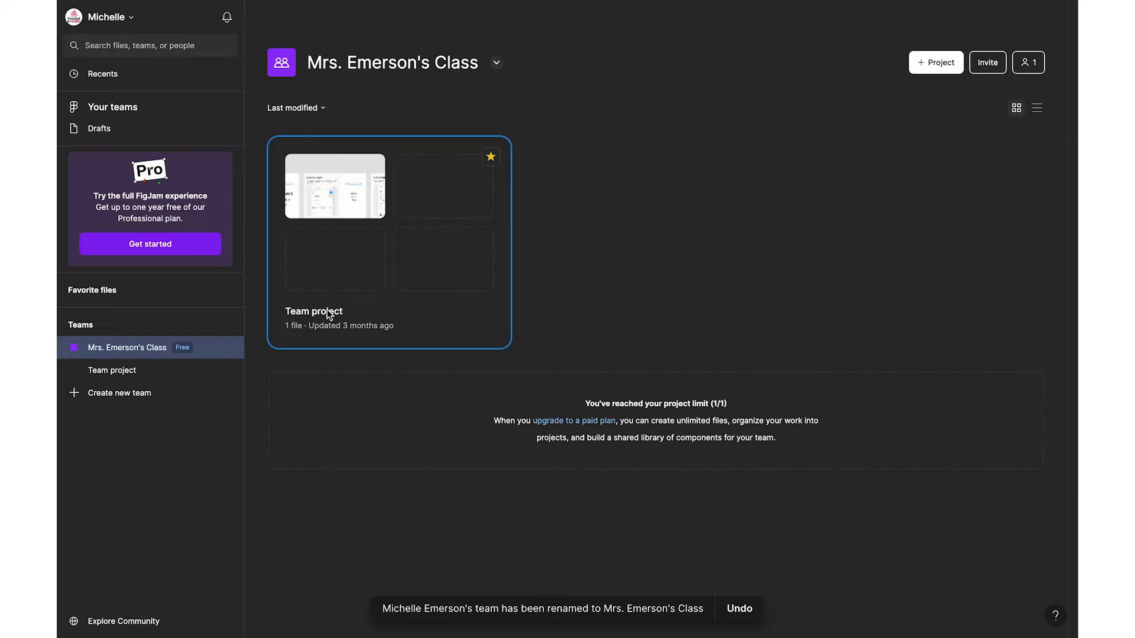
Rename the Team project to Math
{"action": "left_click", "coordinate": [327, 310]}
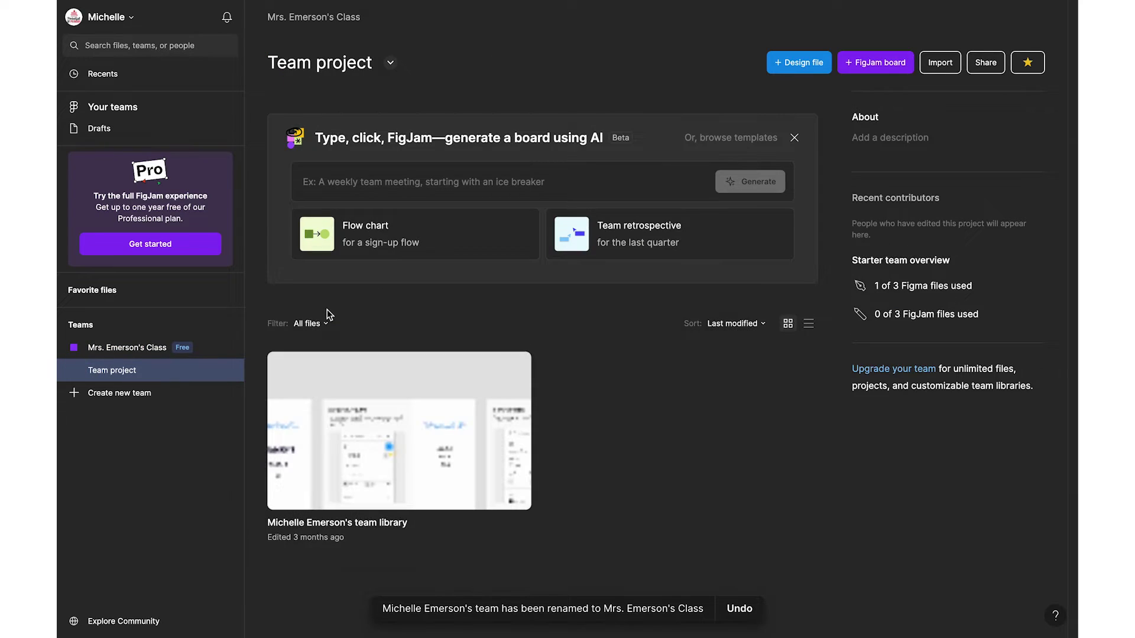
{"action": "left_click", "coordinate": [391, 64]}
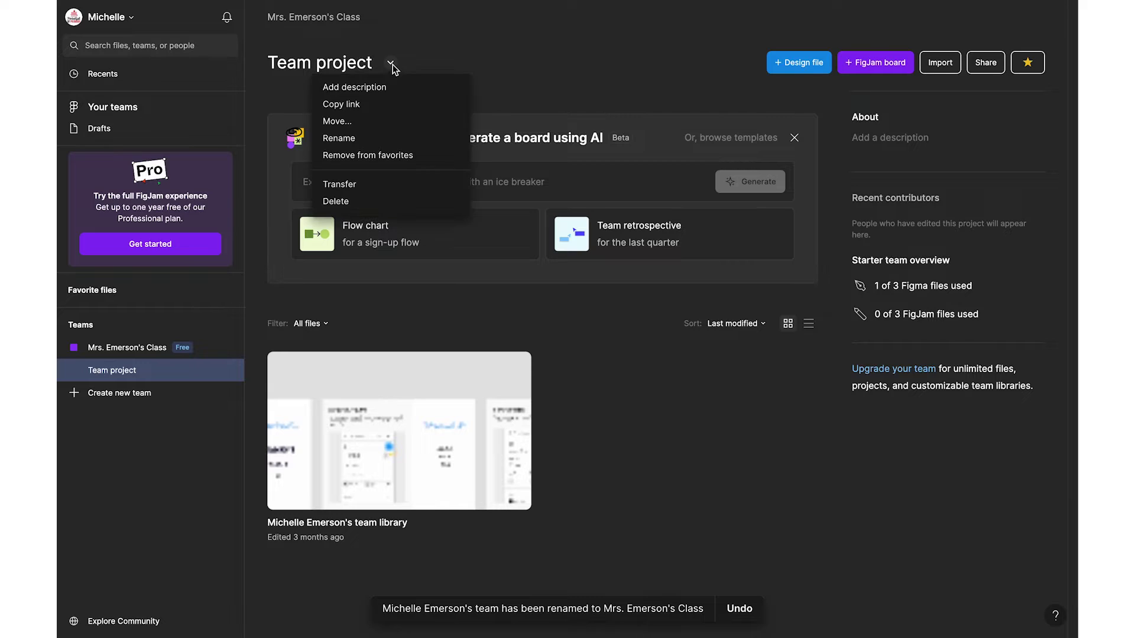
{"action": "left_click", "coordinate": [371, 139]}
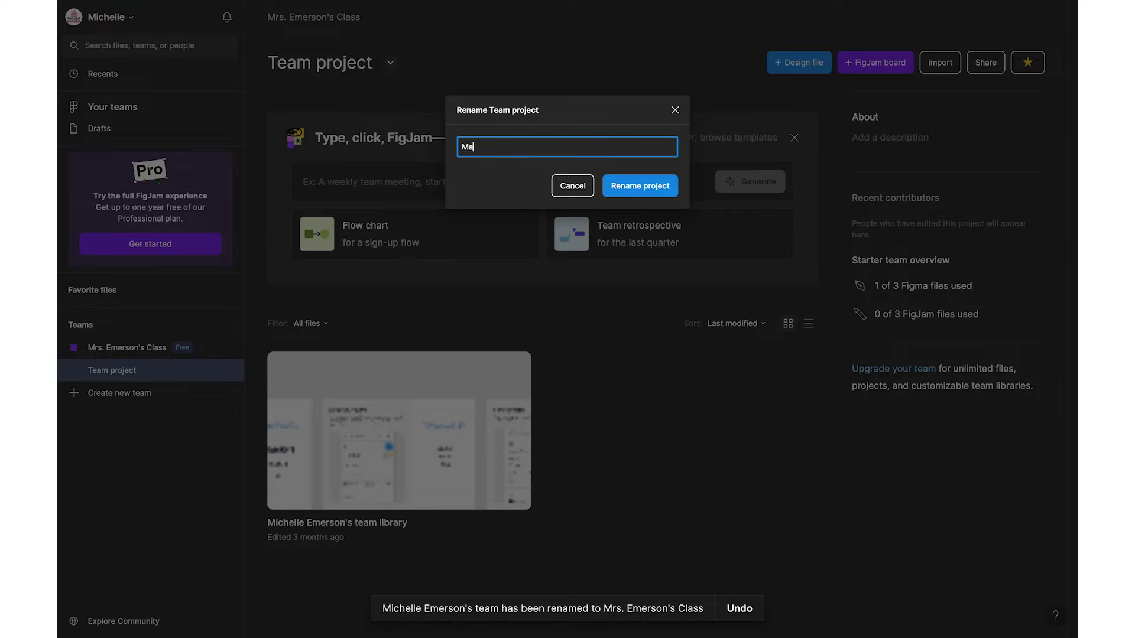
{"action": "left_click", "coordinate": [643, 186]}
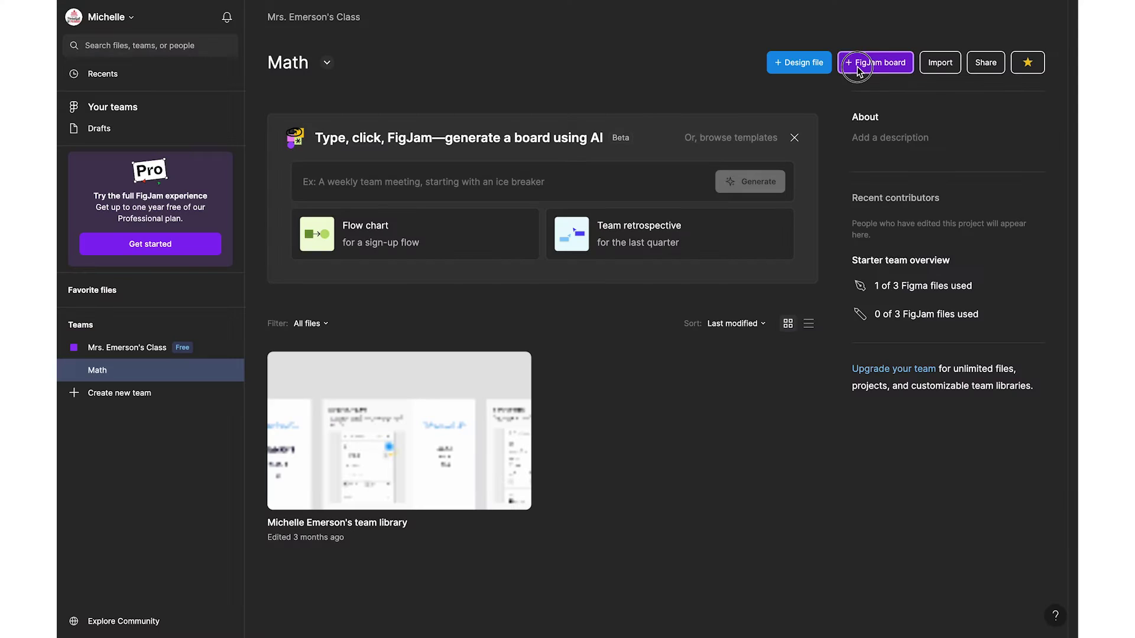
Show the team and Drafts destinations for a new FigJam board
{"action": "left_click", "coordinate": [857, 64]}
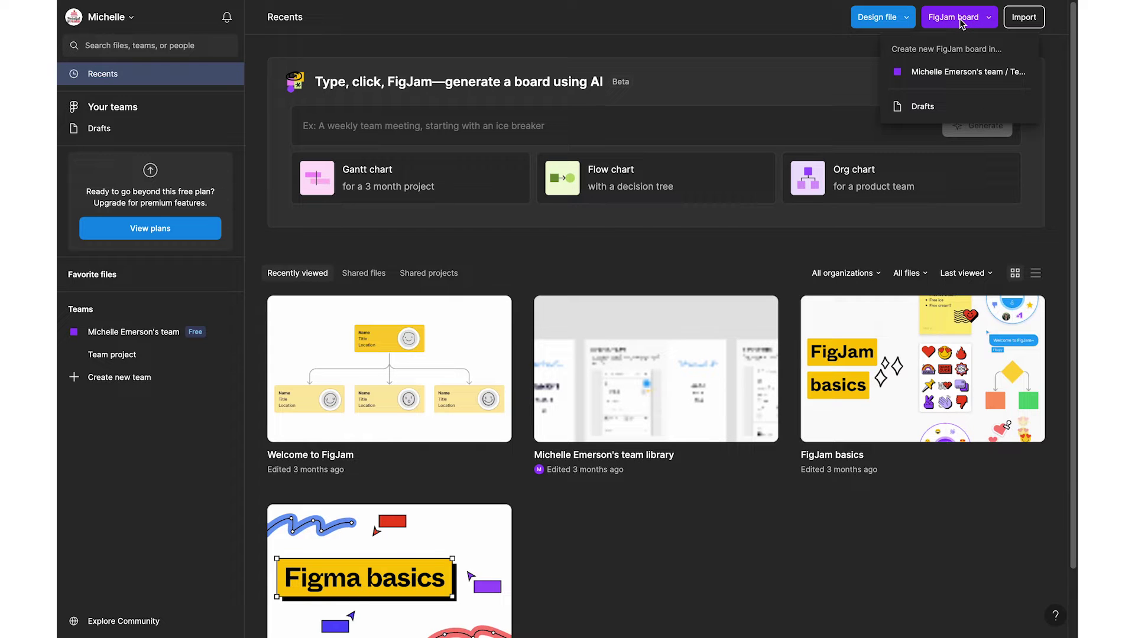
Create a blank FigJam board in Drafts, then open the 'Or, browse templates' gallery
{"action": "left_click", "coordinate": [956, 71]}
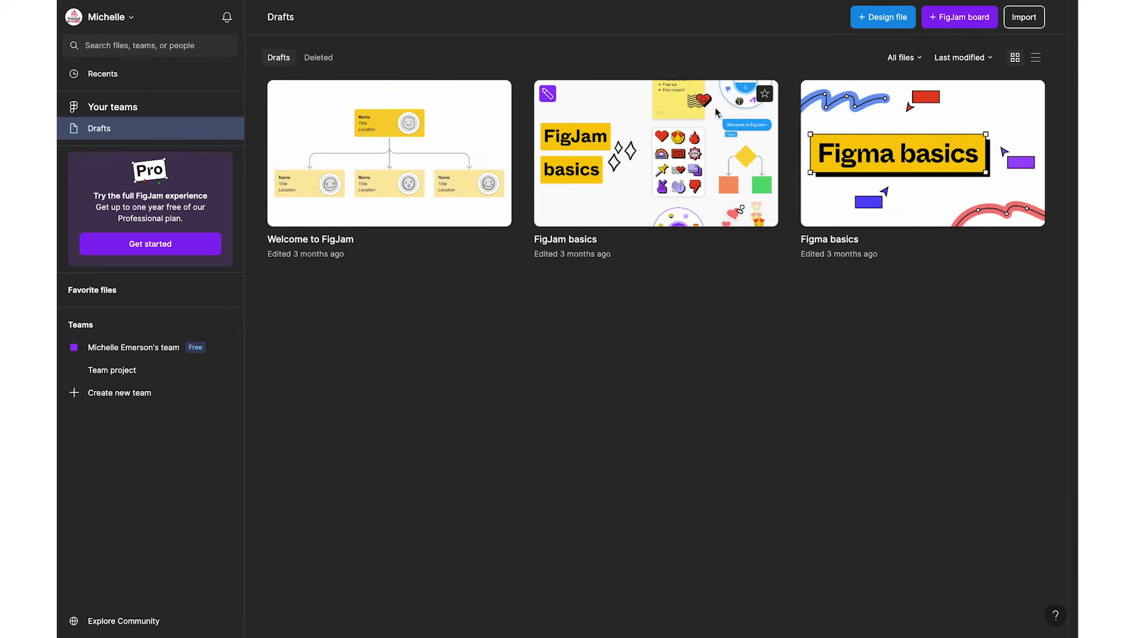
{"action": "left_click", "coordinate": [954, 17]}
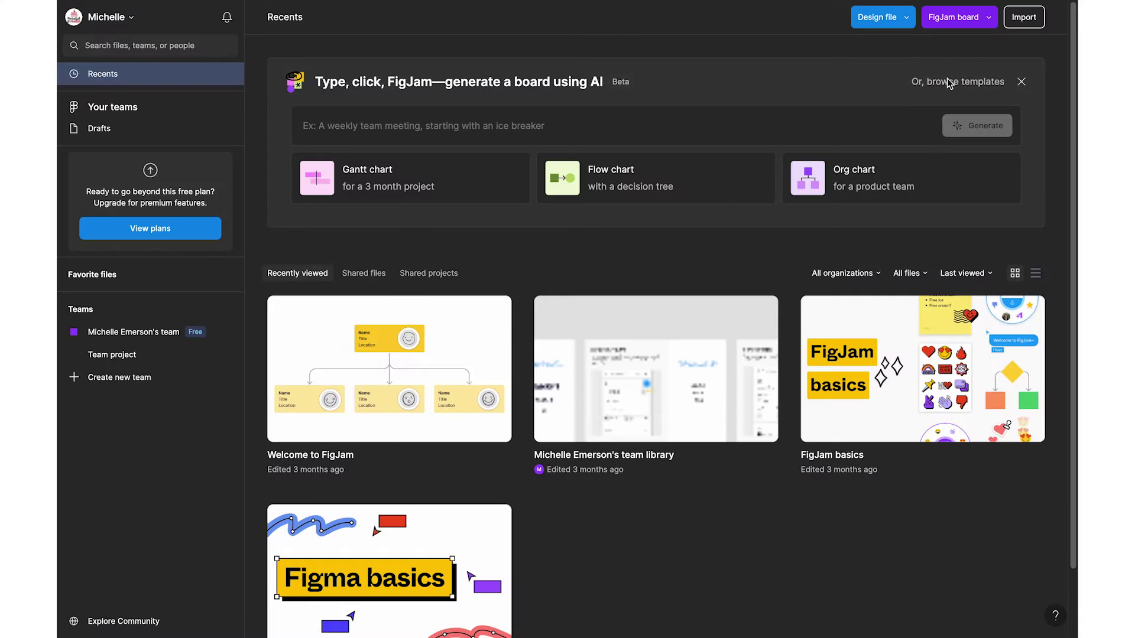
{"action": "left_click", "coordinate": [949, 83]}
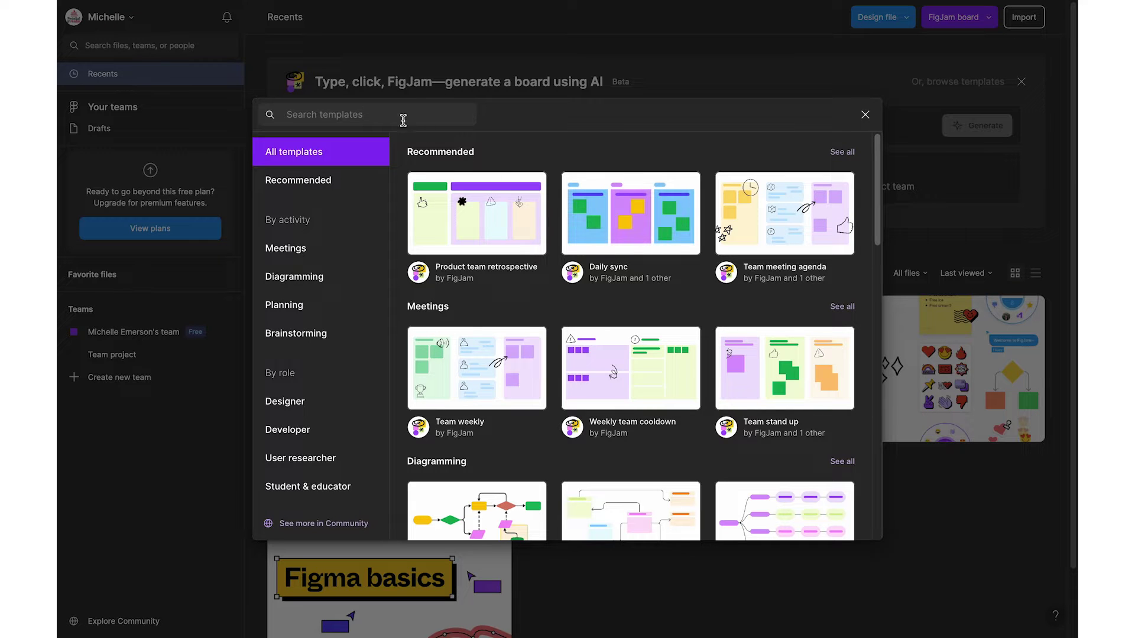
Search the template gallery for 'brainstorm' and scroll through the results
{"action": "left_click", "coordinate": [395, 113]}
{"action": "type", "text": "brainstorm"}
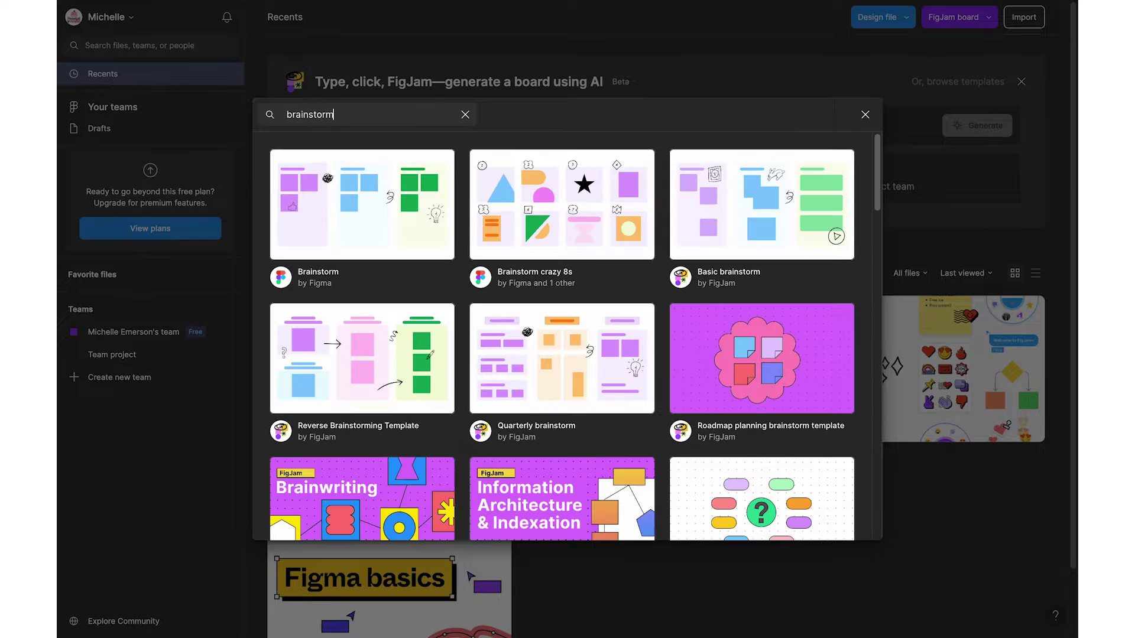
{"action": "scroll", "coordinate": [579, 240], "scroll_direction": "down", "scroll_amount": 3}
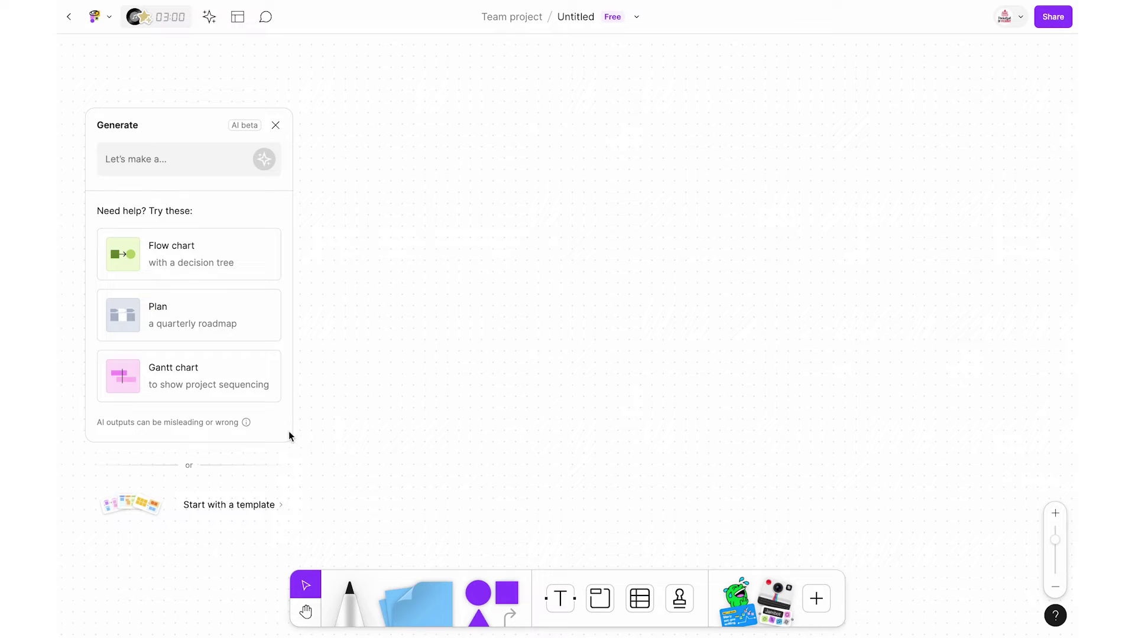
From inside the board, search templates for 'brainstorm' again and scroll the results
{"action": "left_click", "coordinate": [236, 506]}
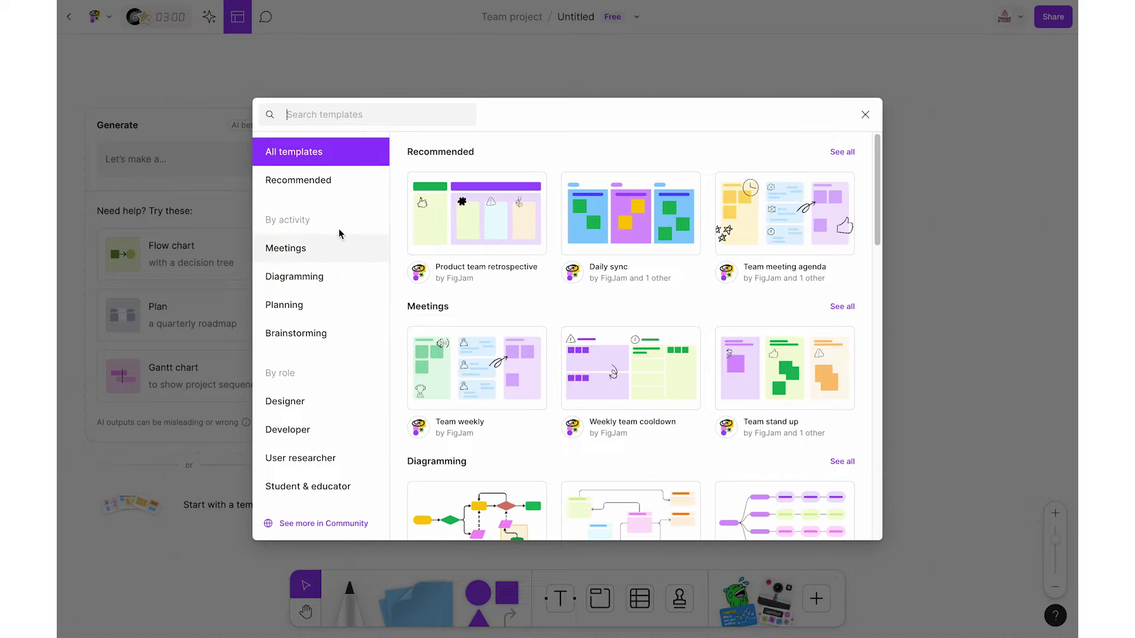
{"action": "type", "text": "brainstorm"}
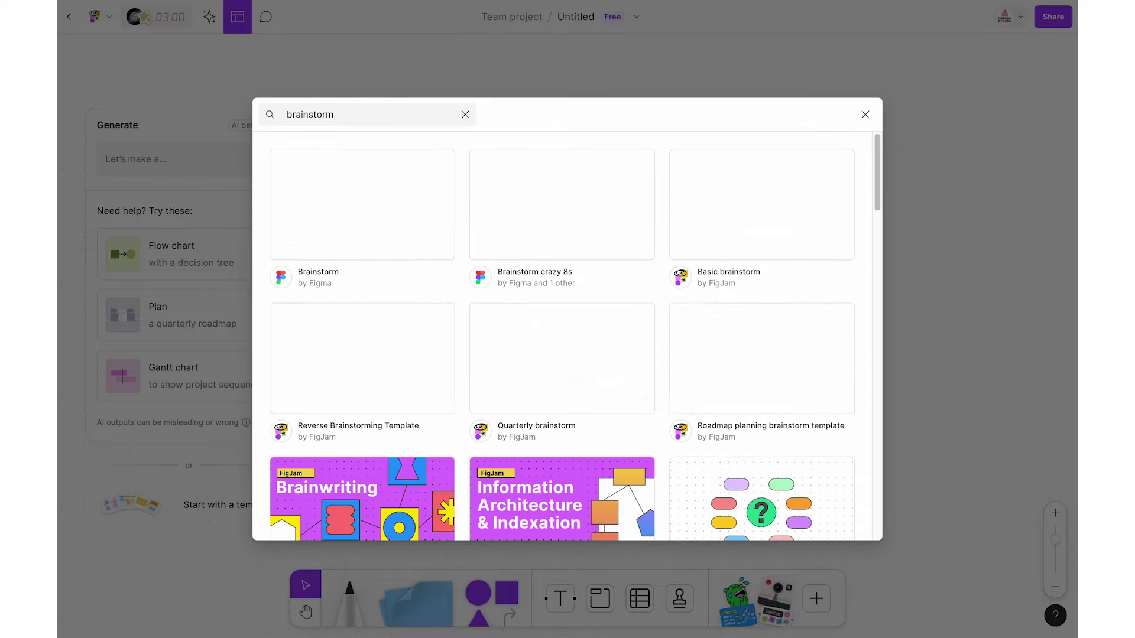
{"action": "scroll", "coordinate": [604, 335], "scroll_direction": "down", "scroll_amount": 5}
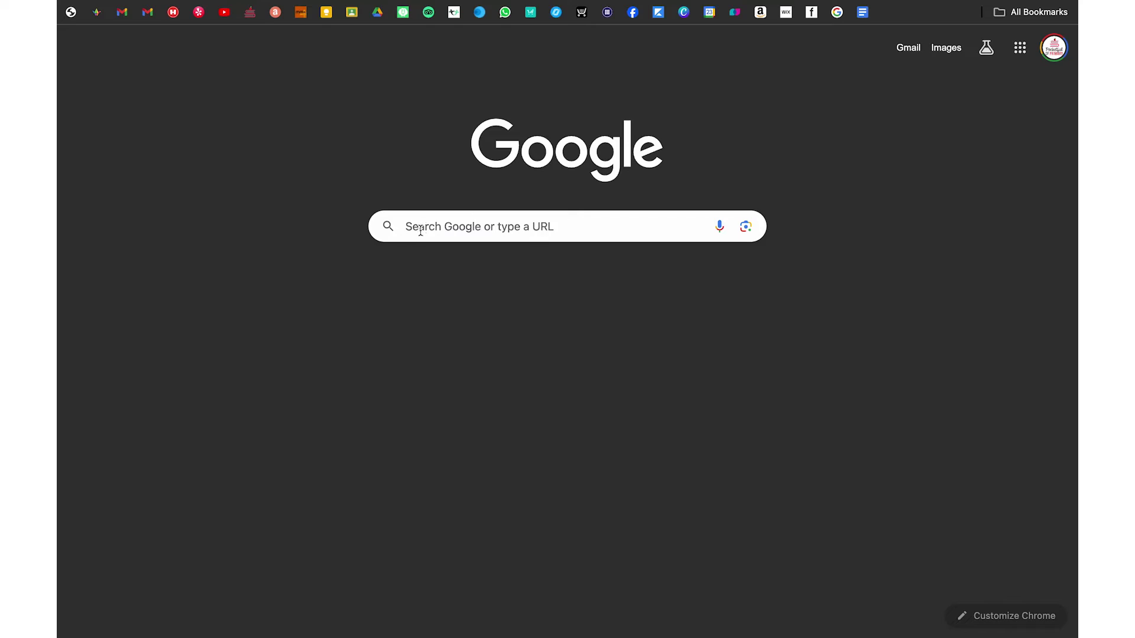
Enter figjam.new in the new tab's Google search box to load a fresh board
{"action": "left_click", "coordinate": [420, 228]}
{"action": "type", "text": "figjam.c"}
{"action": "key", "text": "BackSpace"}
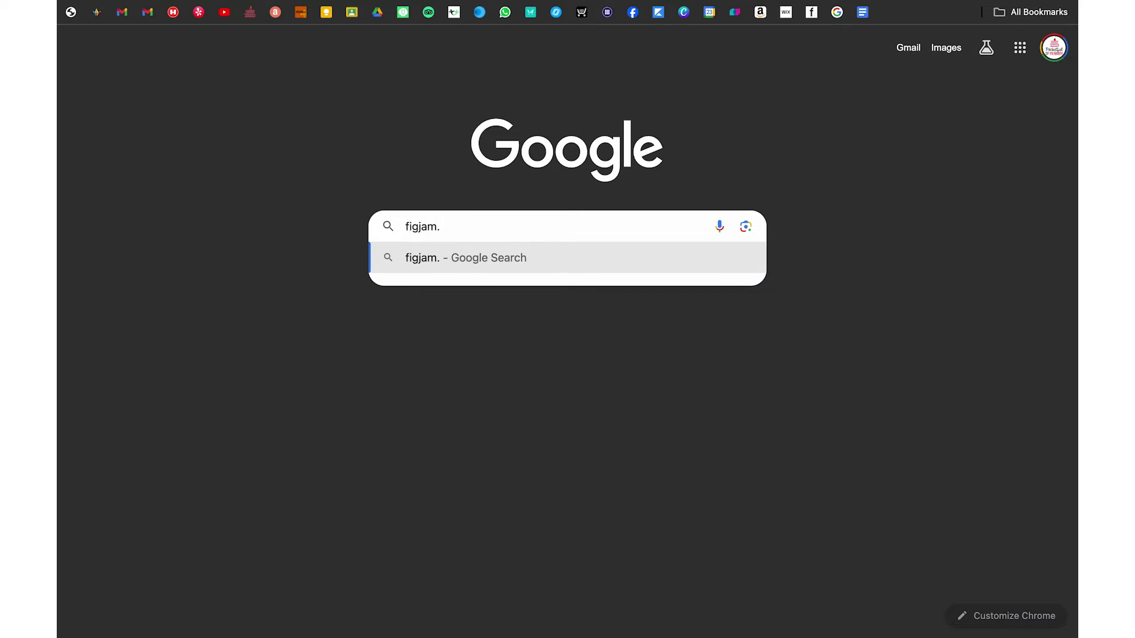
{"action": "type", "text": "new"}
{"action": "key", "text": "Return"}
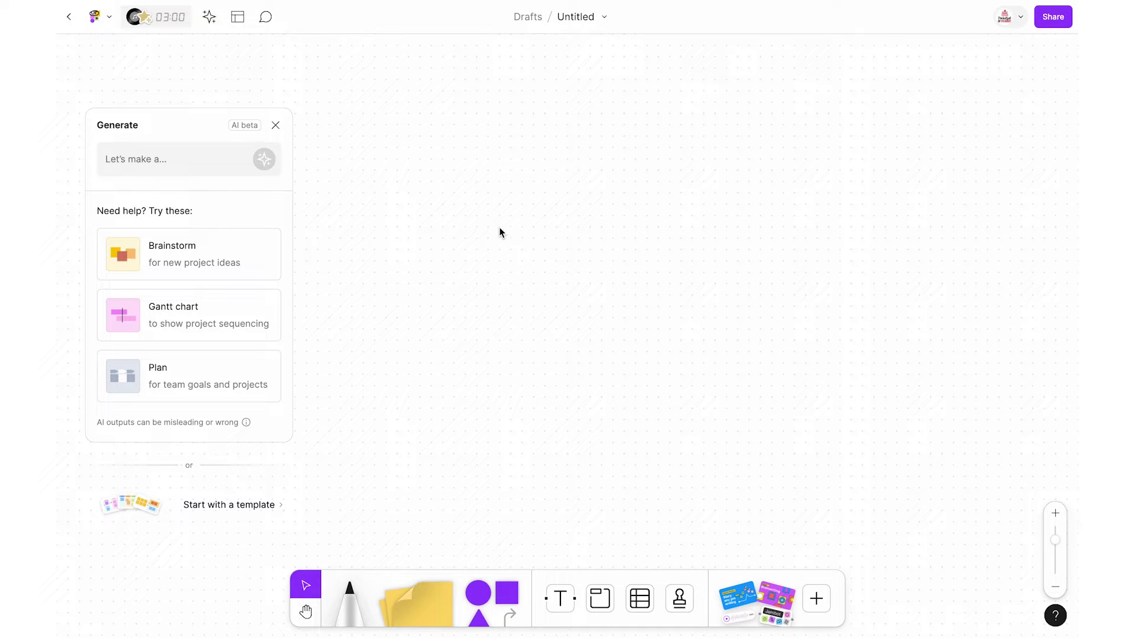
Glance at the main menu, then open the timer, music and voting panel and raise its volume
{"action": "left_click", "coordinate": [110, 23]}
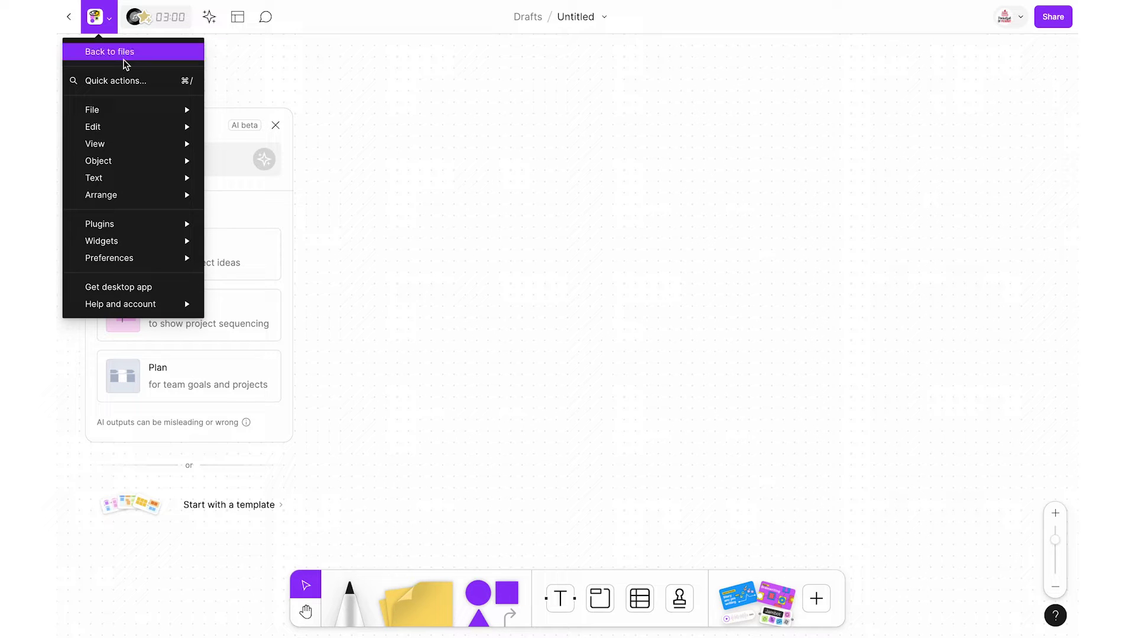
{"action": "left_click", "coordinate": [162, 17]}
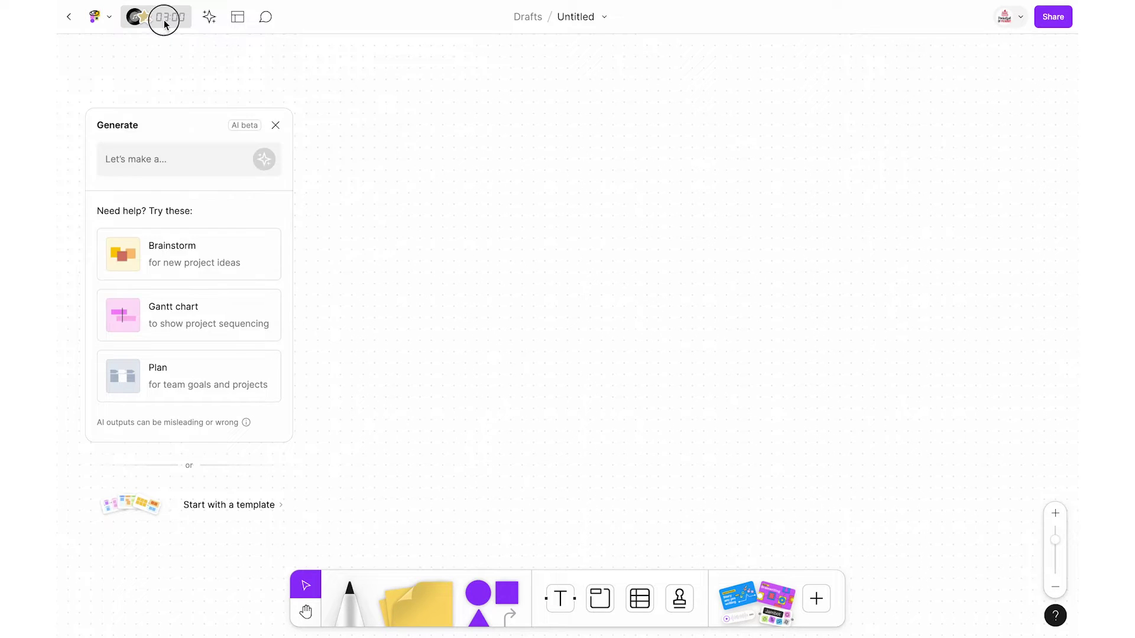
{"action": "left_click", "coordinate": [165, 19]}
{"action": "mouse_move", "coordinate": [135, 84]}
{"action": "left_mouse_down"}
{"action": "mouse_move", "coordinate": [122, 85]}
{"action": "mouse_move", "coordinate": [153, 89]}
{"action": "mouse_move", "coordinate": [135, 90]}
{"action": "left_mouse_up"}
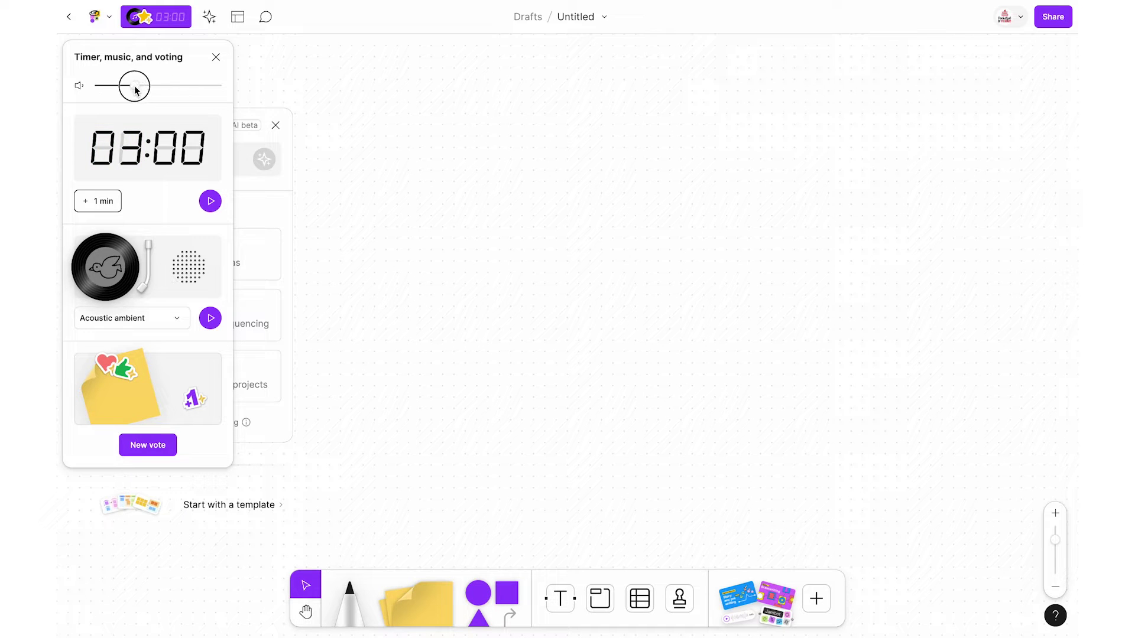
Set the timer to 05:00, start it, then stop it
{"action": "left_click", "coordinate": [135, 150]}
{"action": "type", "text": "05"}
{"action": "key", "text": "Tab"}
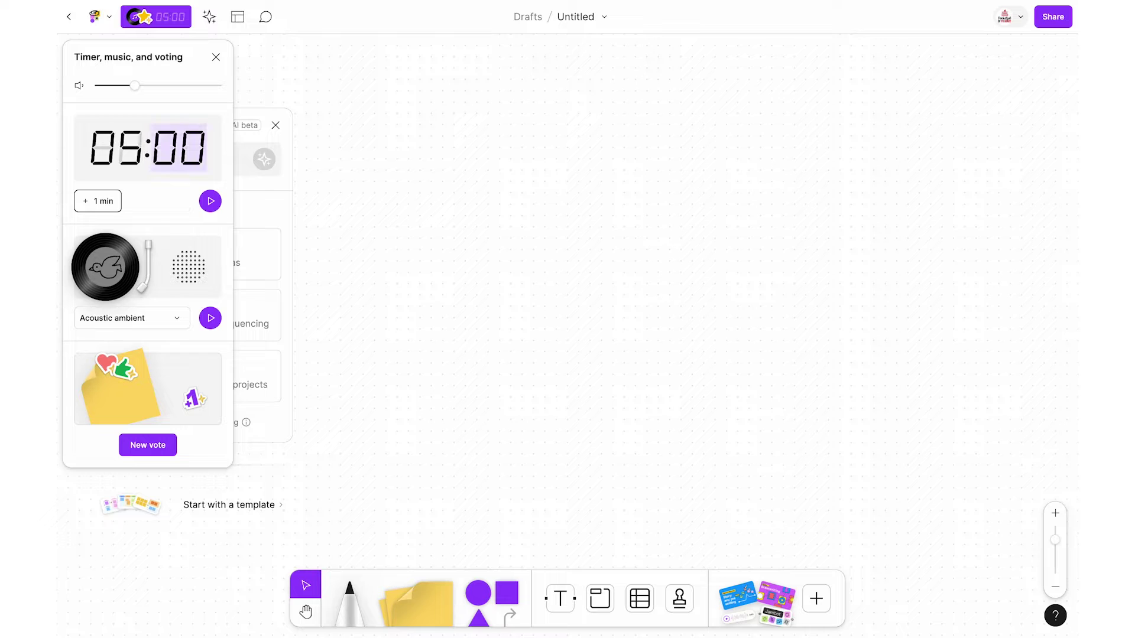
{"action": "left_click", "coordinate": [208, 202]}
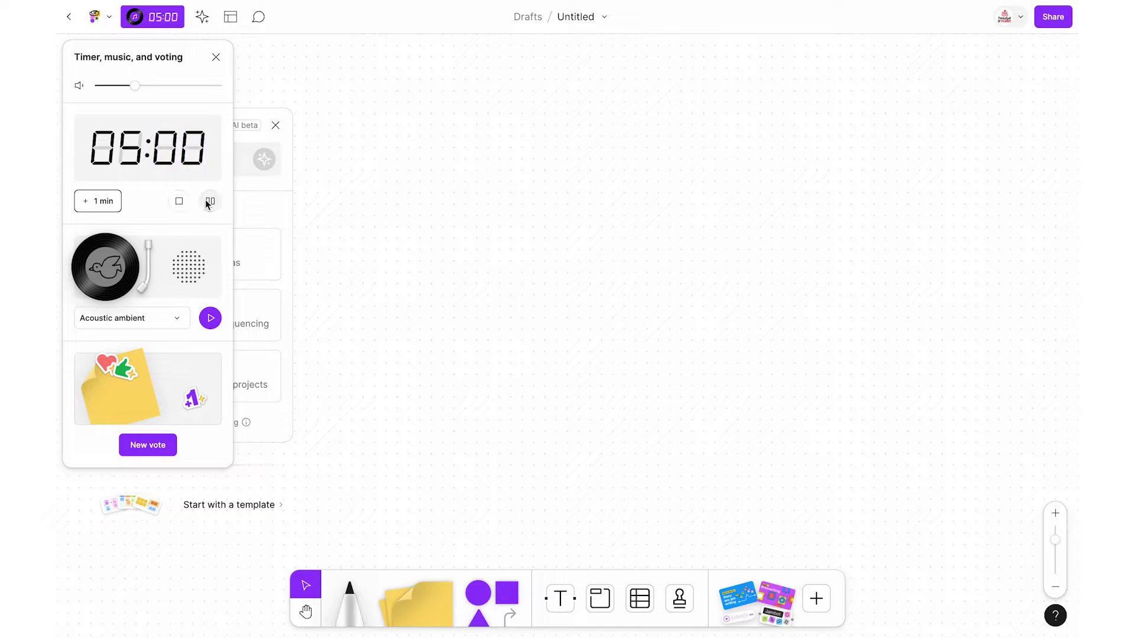
{"action": "left_click", "coordinate": [98, 201]}
Choose Lo-fi hip hop music, play and stop it, then dismiss the voting upgrade offer
{"action": "left_click", "coordinate": [131, 318]}
{"action": "left_click", "coordinate": [172, 347]}
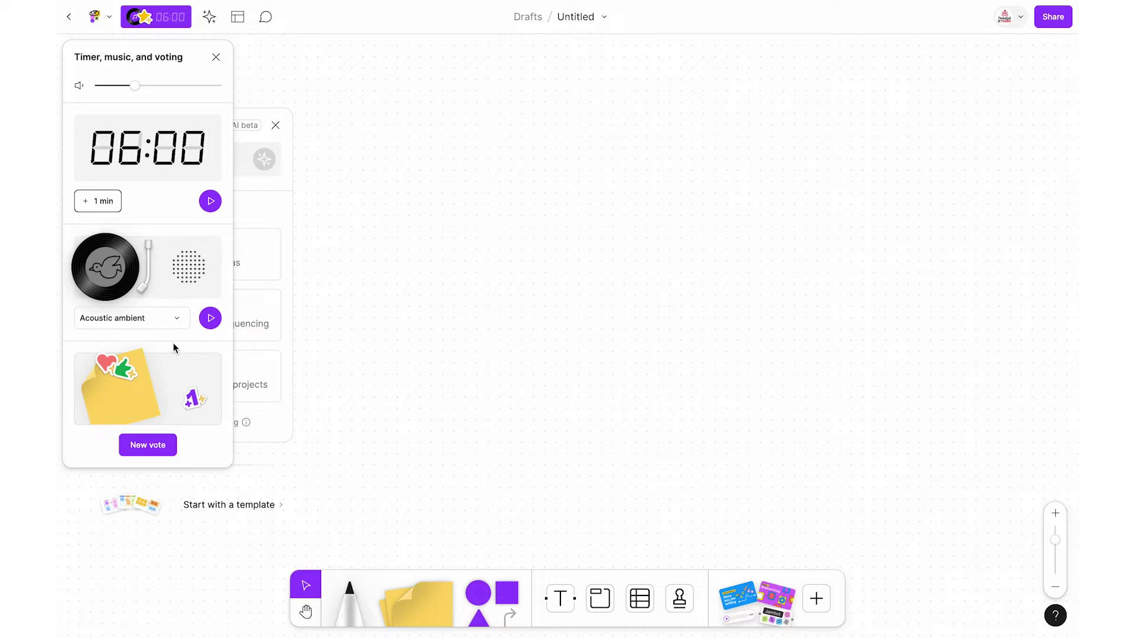
{"action": "left_click", "coordinate": [209, 319]}
{"action": "left_click", "coordinate": [210, 319]}
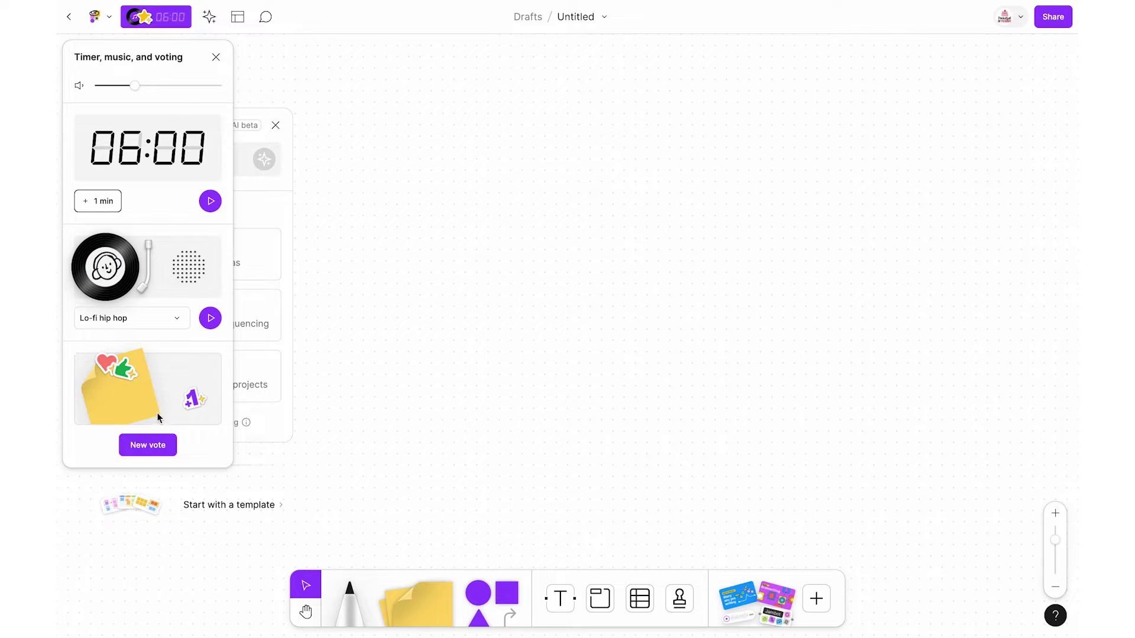
{"action": "left_click", "coordinate": [153, 445]}
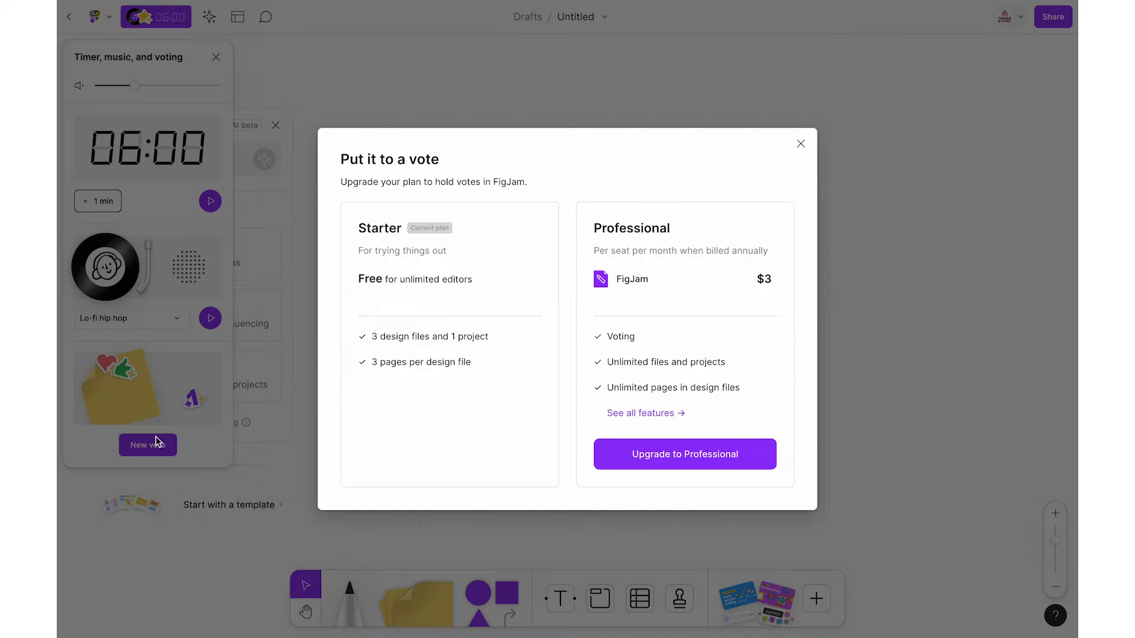
{"action": "left_click", "coordinate": [801, 144]}
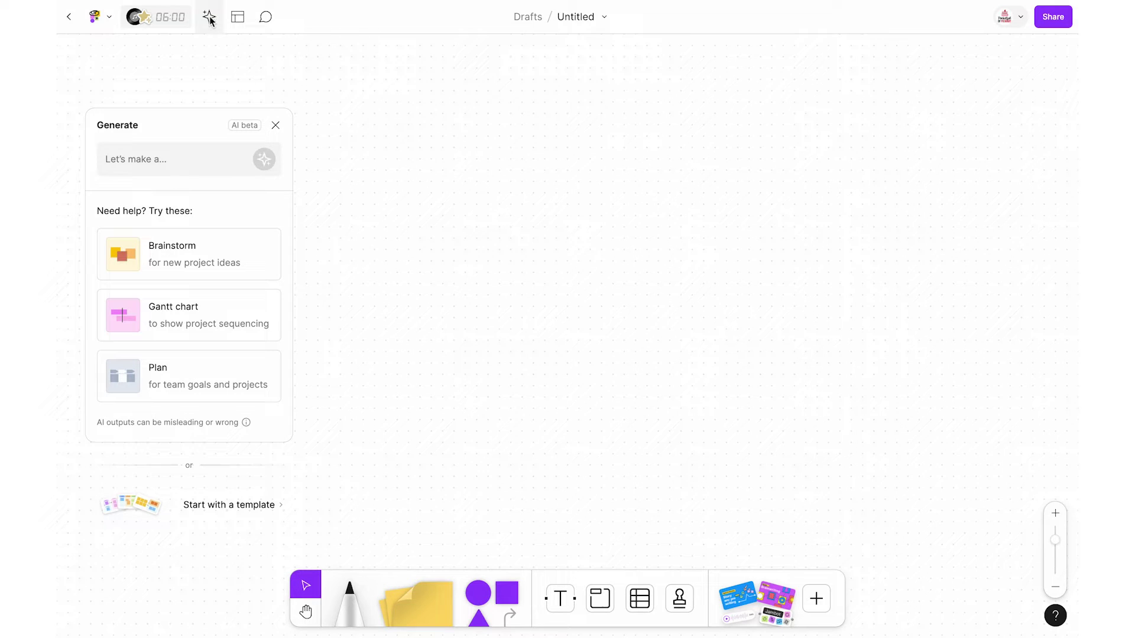
Toggle the AI Generate prompt, then search the template library for EDUCATION
{"action": "left_click", "coordinate": [208, 18]}
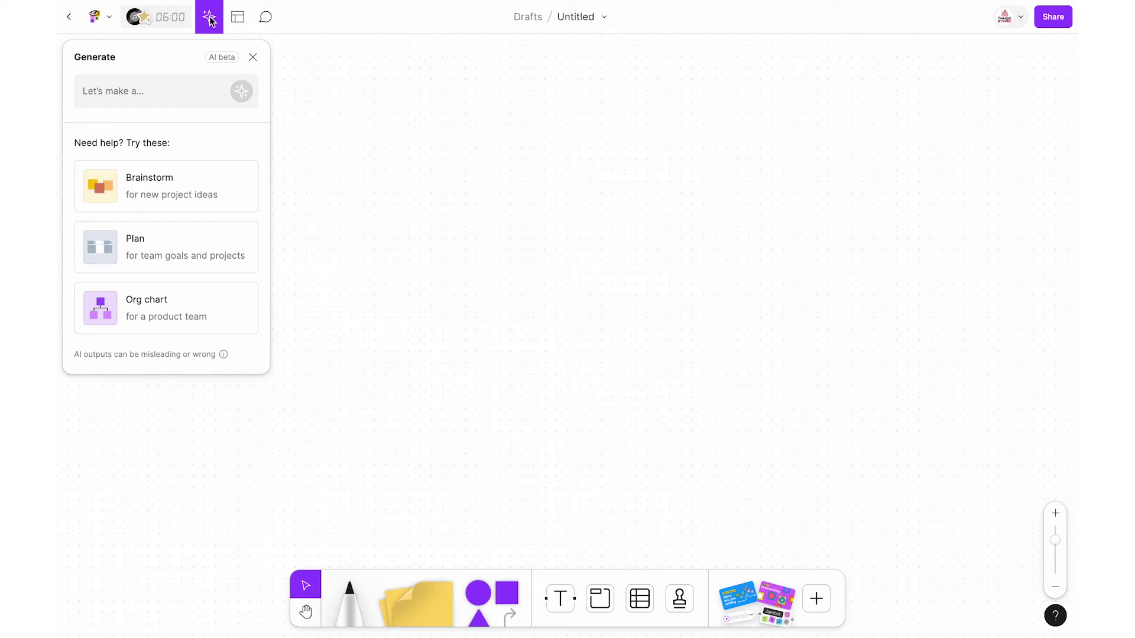
{"action": "left_click", "coordinate": [210, 19]}
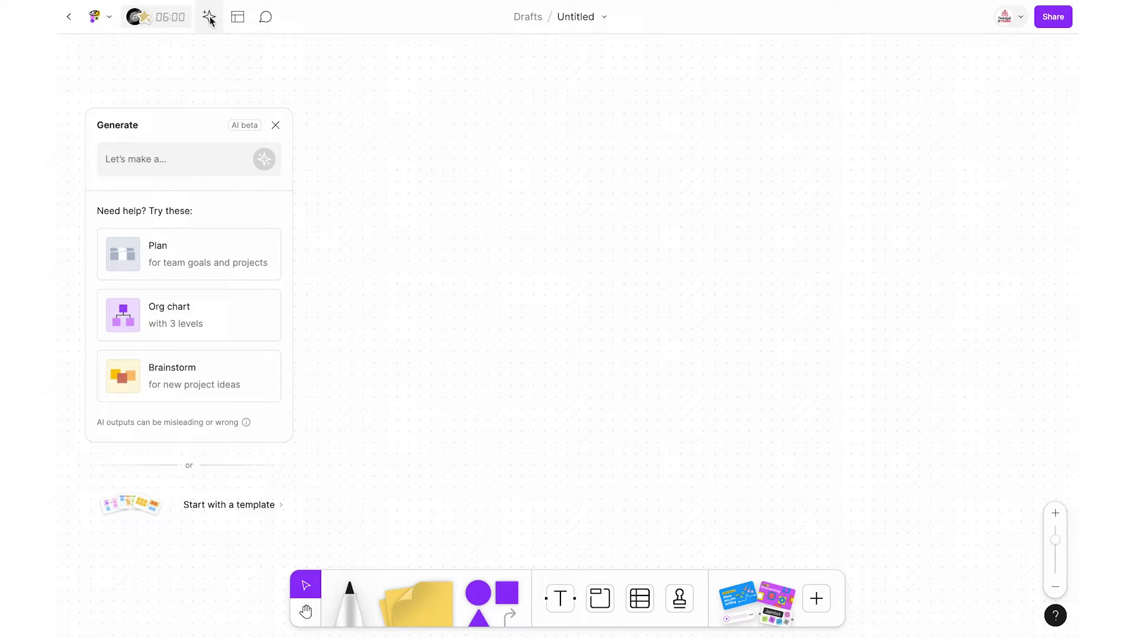
{"action": "left_click", "coordinate": [237, 20]}
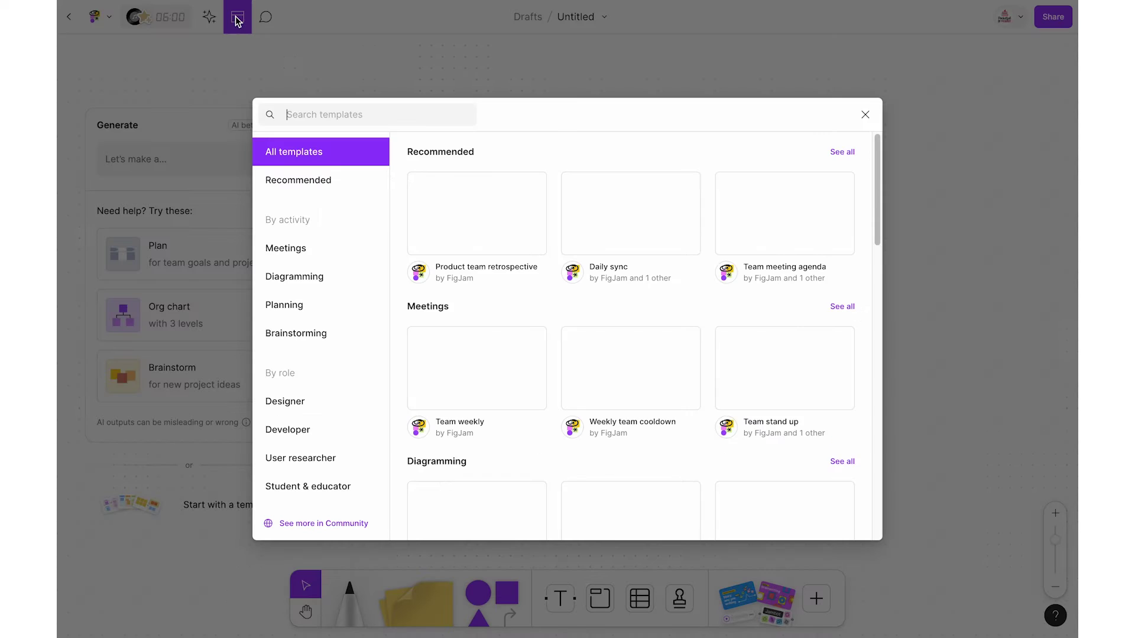
{"action": "type", "text": "EDUCATION"}
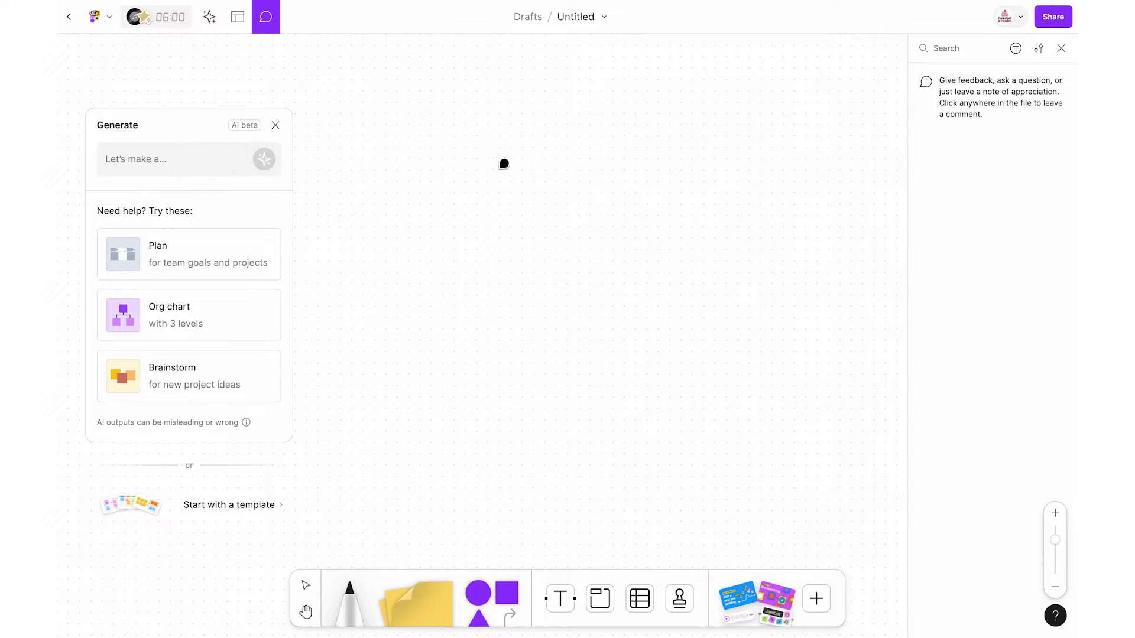
Post the comment 'This is an example comment!' on the canvas
{"action": "left_click", "coordinate": [500, 167]}
{"action": "type", "text": "This is an example comment!"}
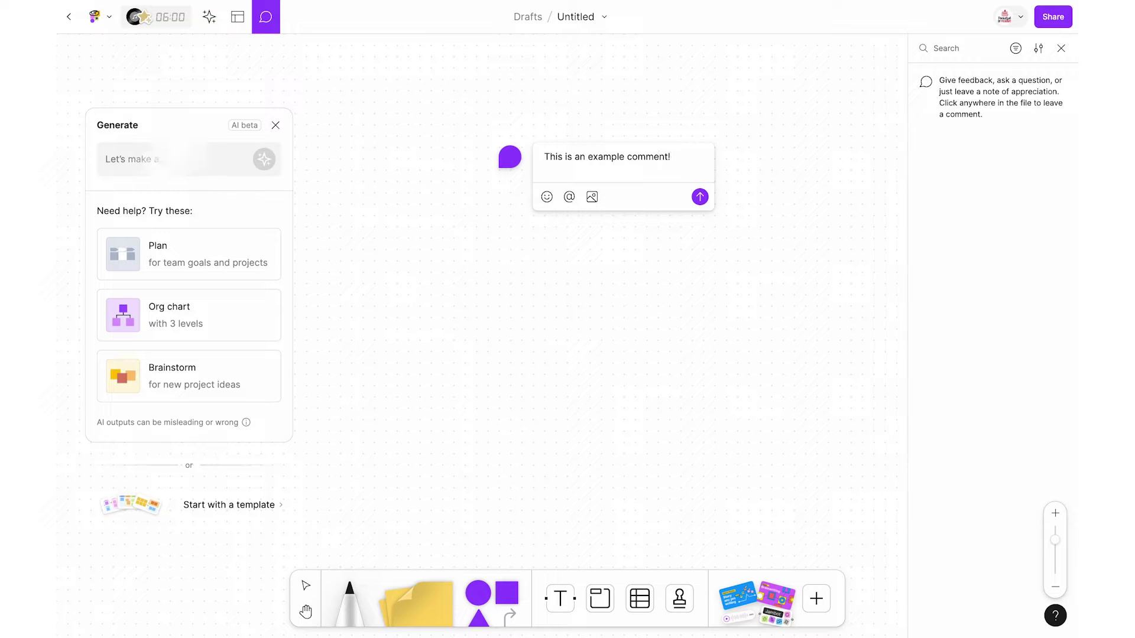
{"action": "key", "text": "Return"}
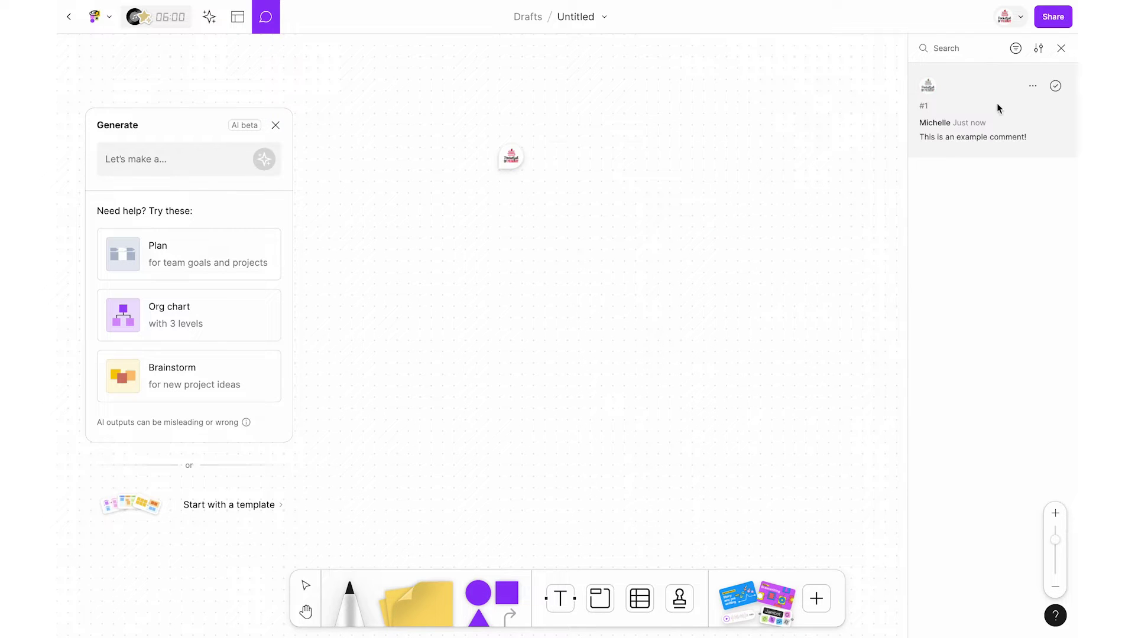
Check the comment sorting and notification options in the comments panel
{"action": "left_click", "coordinate": [1015, 49]}
{"action": "left_click", "coordinate": [1015, 50]}
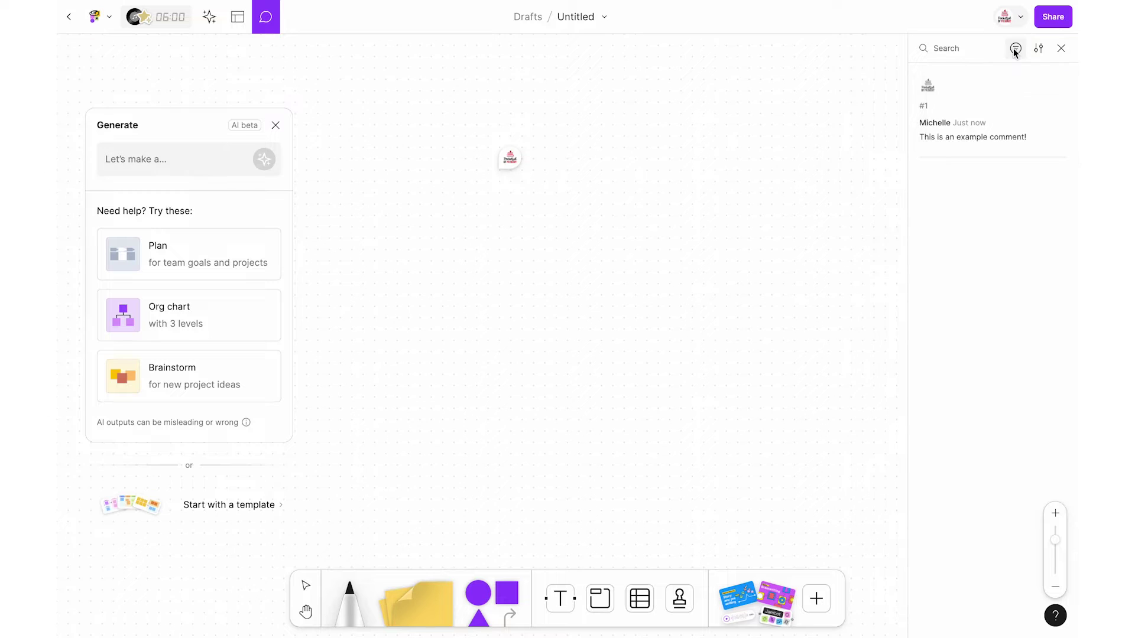
{"action": "left_click", "coordinate": [1039, 49]}
{"action": "left_click", "coordinate": [1038, 49]}
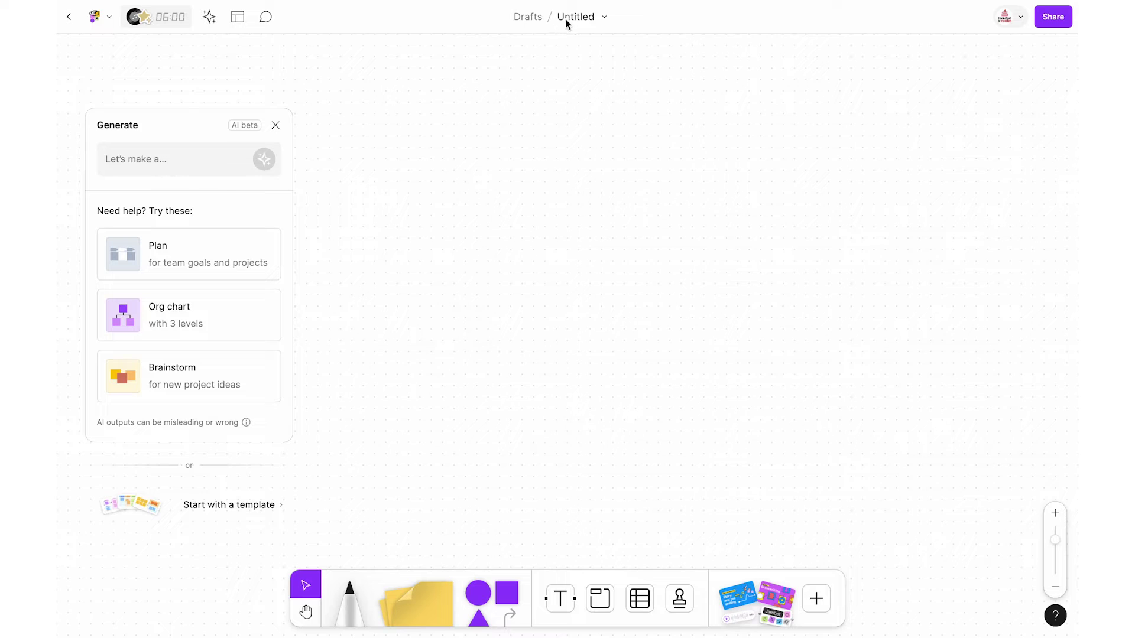
Retitle the Untitled board 'Rename your title here!' and view its file options menu
{"action": "left_click", "coordinate": [566, 17]}
{"action": "type", "text": "Rename your title here!"}
{"action": "key", "text": "Return"}
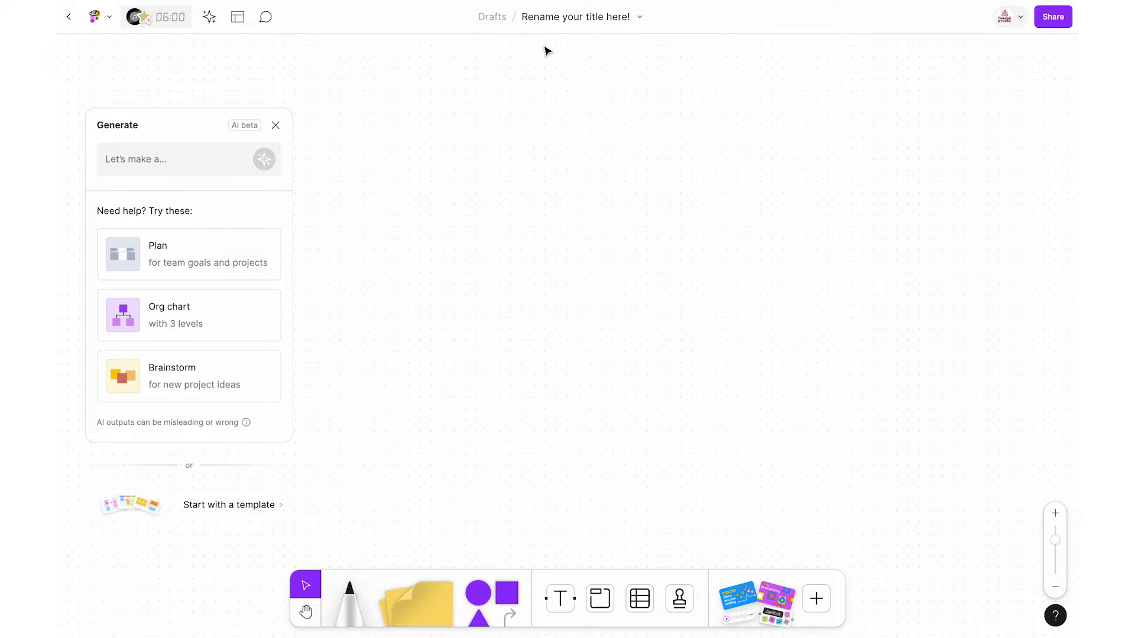
{"action": "left_click", "coordinate": [639, 17]}
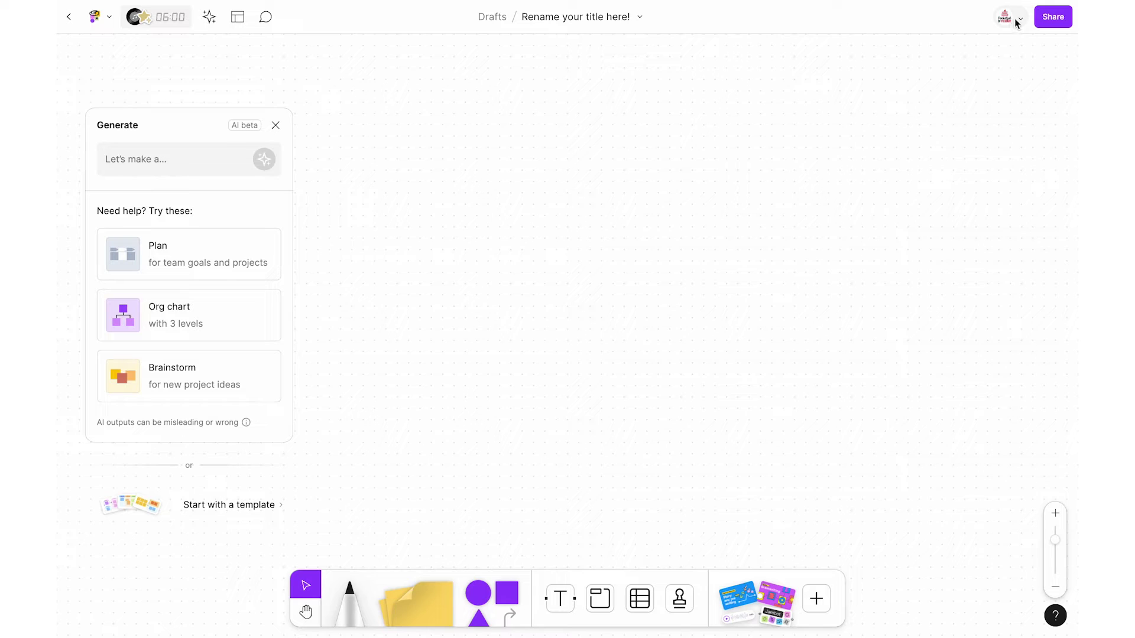
Turn Spotlight me on for collaborators, then turn it off
{"action": "left_click", "coordinate": [1014, 19]}
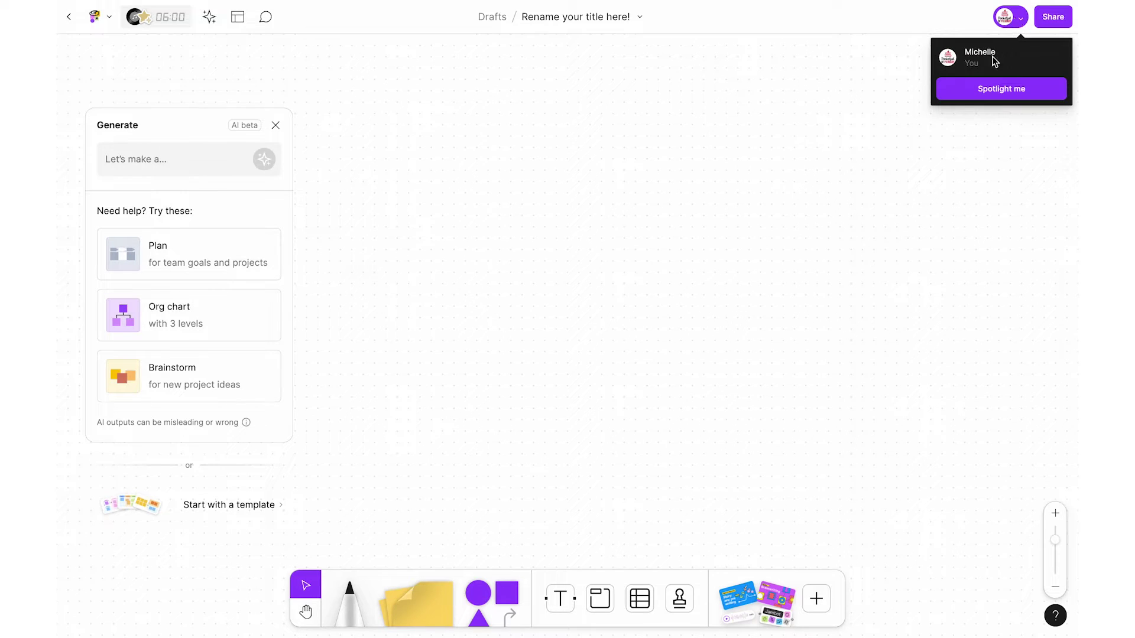
{"action": "left_click", "coordinate": [984, 93]}
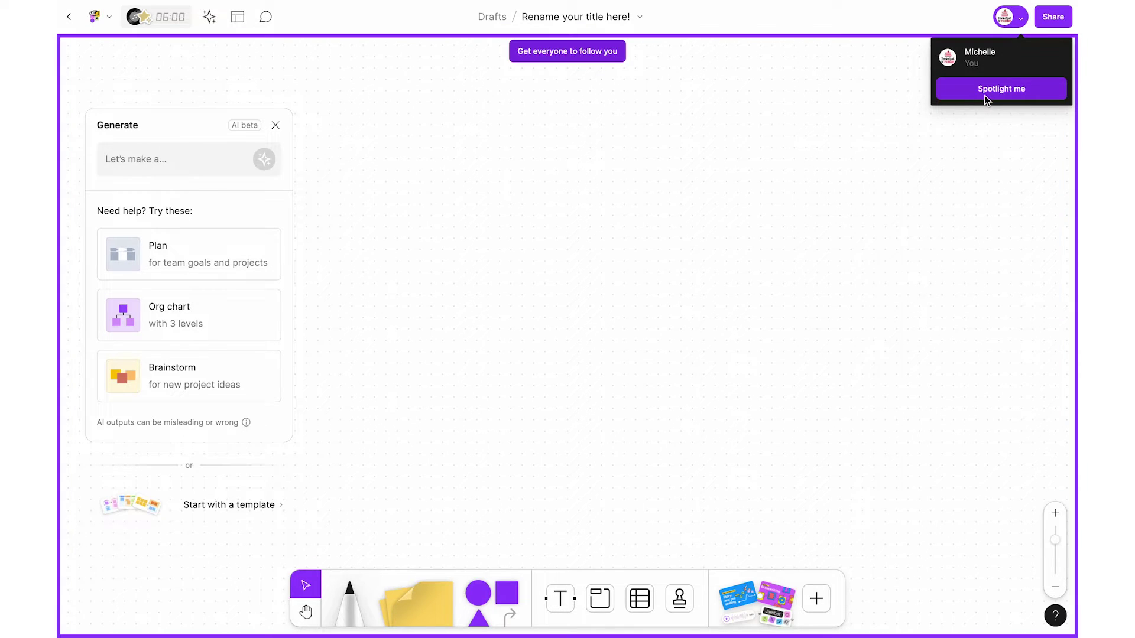
{"action": "left_click", "coordinate": [927, 167]}
Open Share settings, keep invitees at 'can view', and check link access
{"action": "left_click", "coordinate": [1054, 18]}
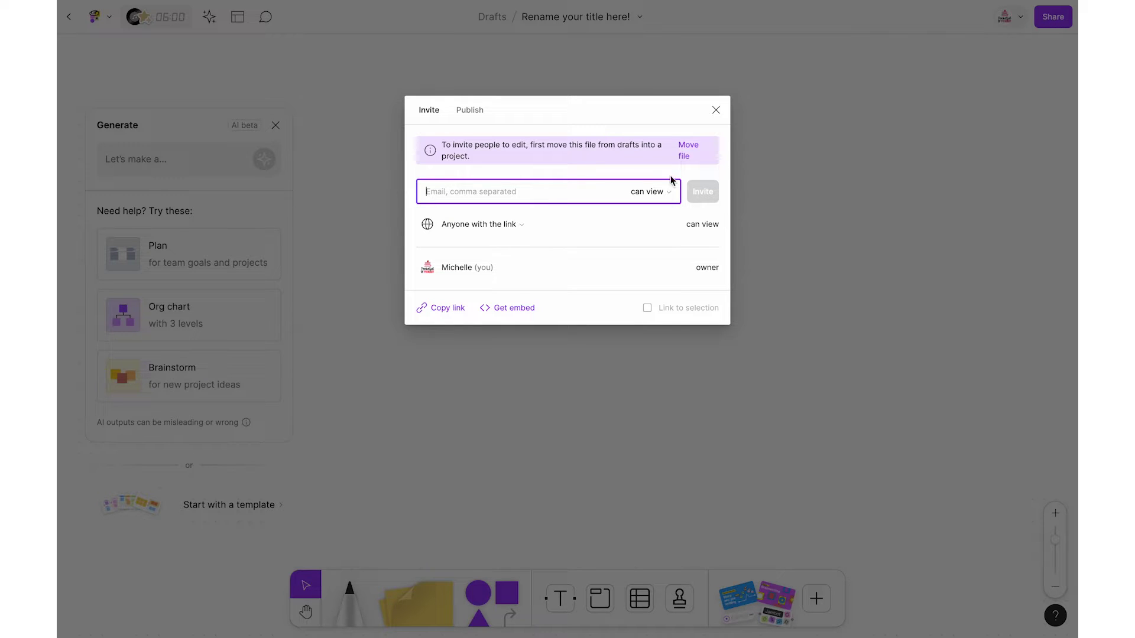
{"action": "left_click", "coordinate": [656, 196]}
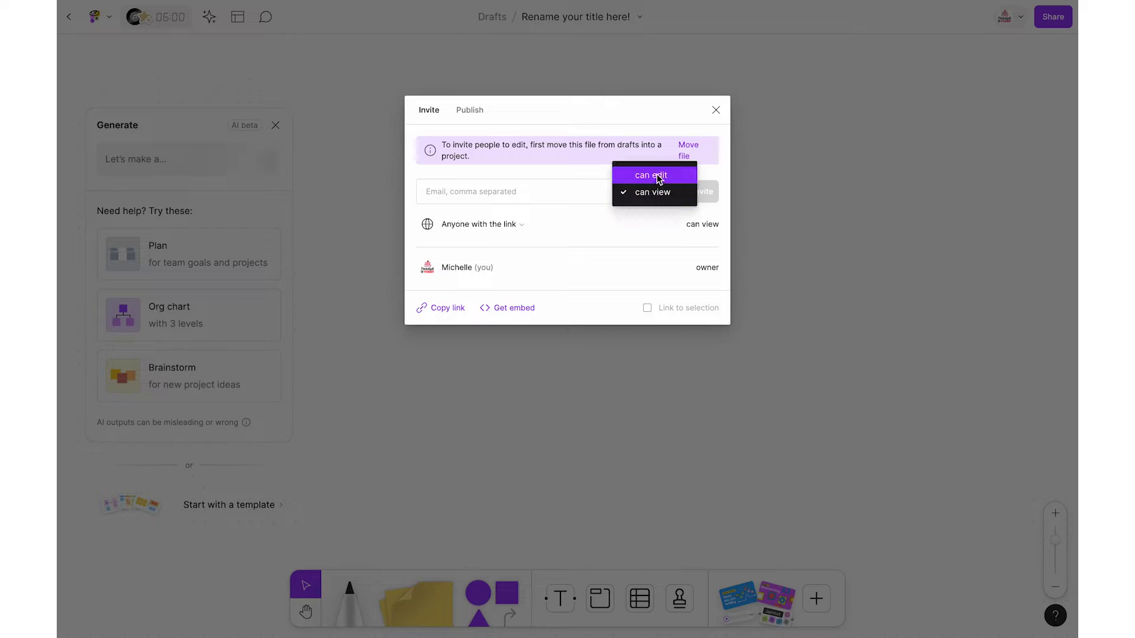
{"action": "left_click", "coordinate": [661, 194]}
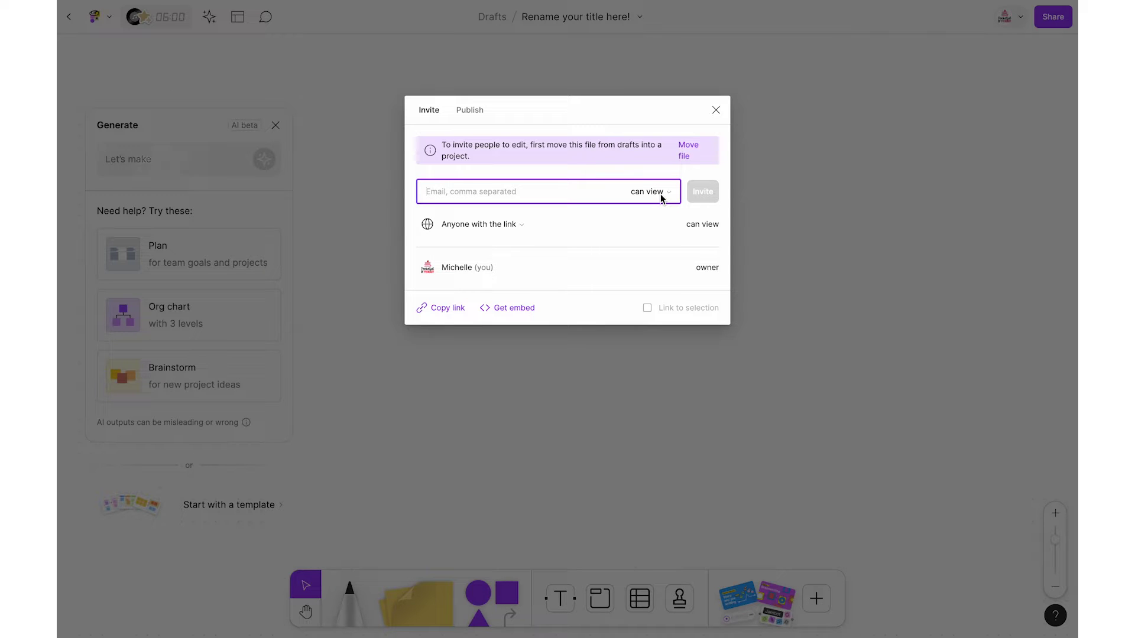
{"action": "left_click", "coordinate": [518, 229]}
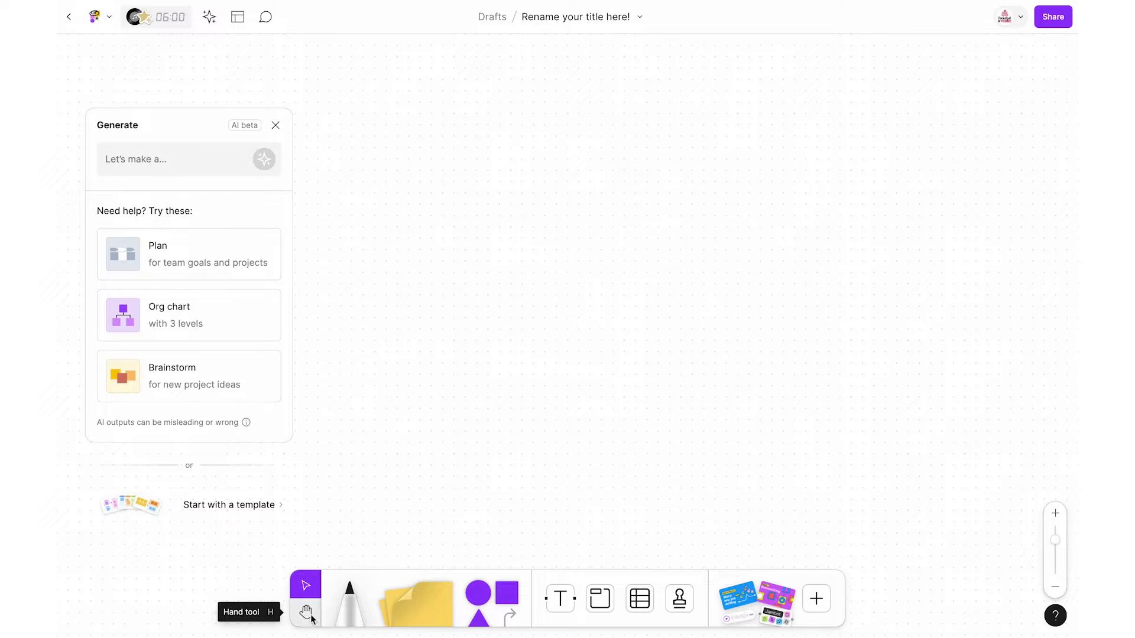
Select the hand tool, then the Marker from the bottom toolbar
{"action": "left_click", "coordinate": [305, 612]}
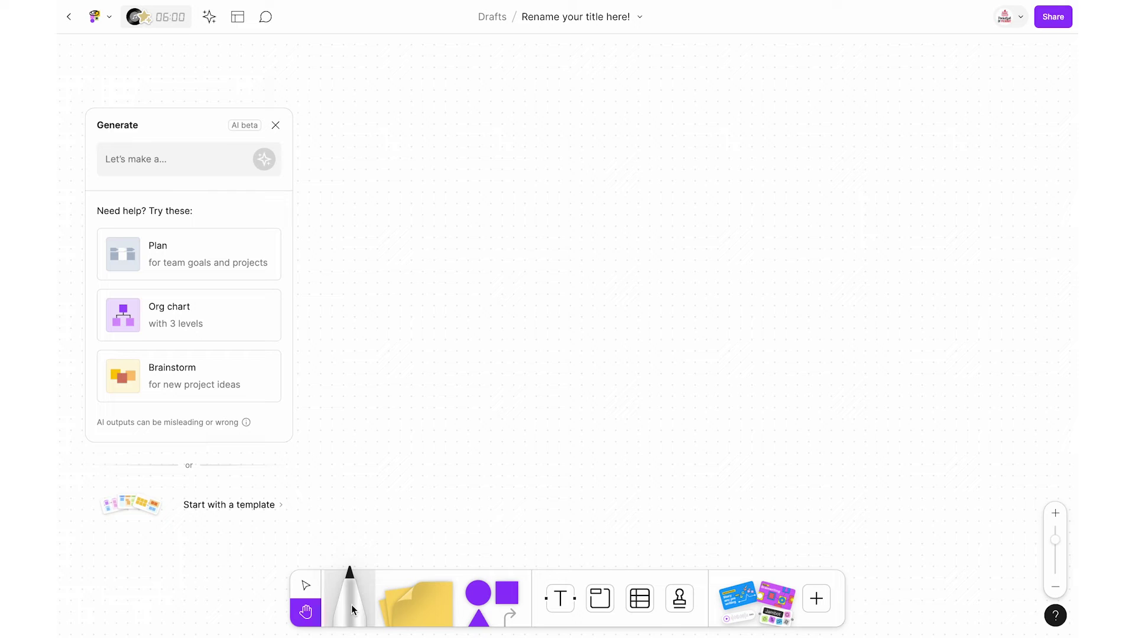
{"action": "left_click", "coordinate": [351, 605]}
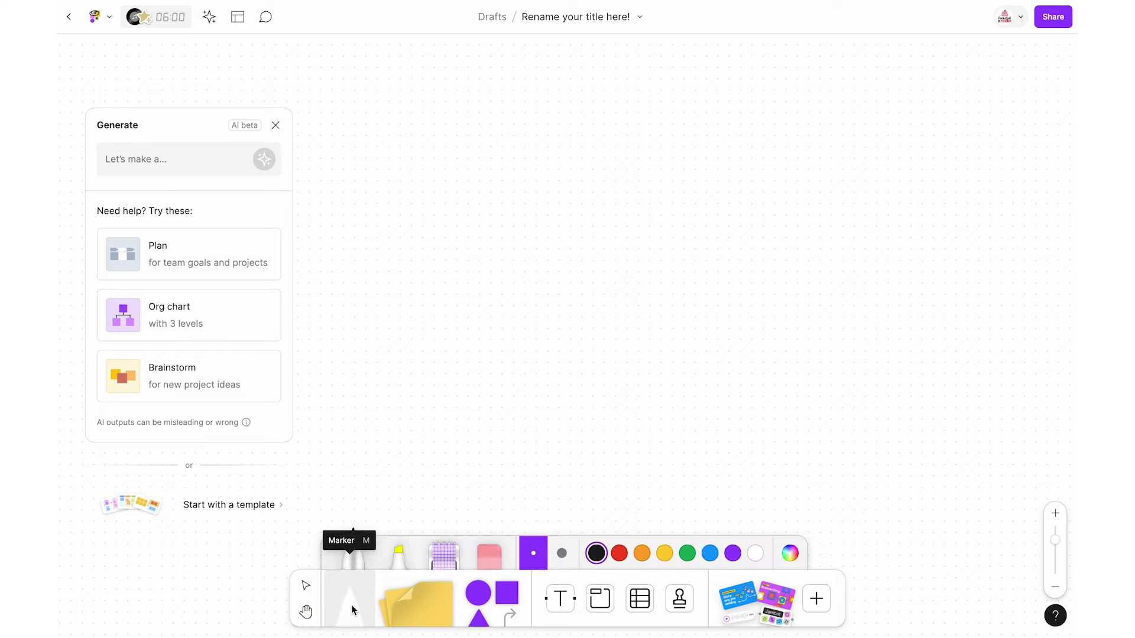
Try out the highlighter, washi tape and eraser tools
{"action": "left_click", "coordinate": [399, 556]}
{"action": "left_click", "coordinate": [441, 554]}
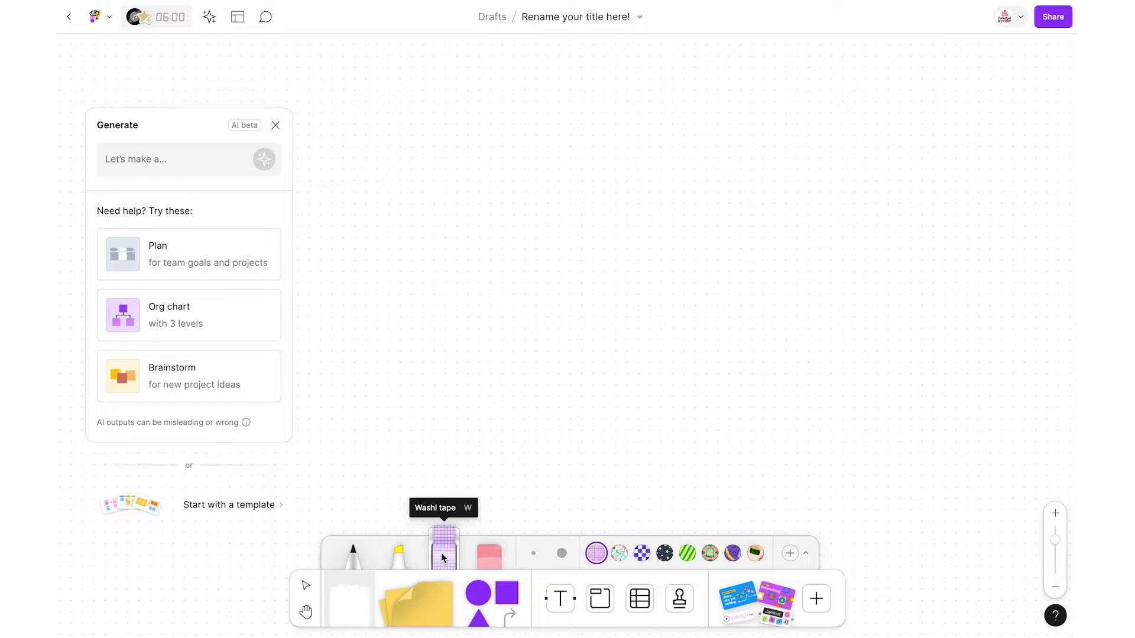
{"action": "left_click", "coordinate": [484, 555]}
Draw a thick red marker zigzag near the centre and place a yellow sticky note
{"action": "left_click", "coordinate": [561, 553]}
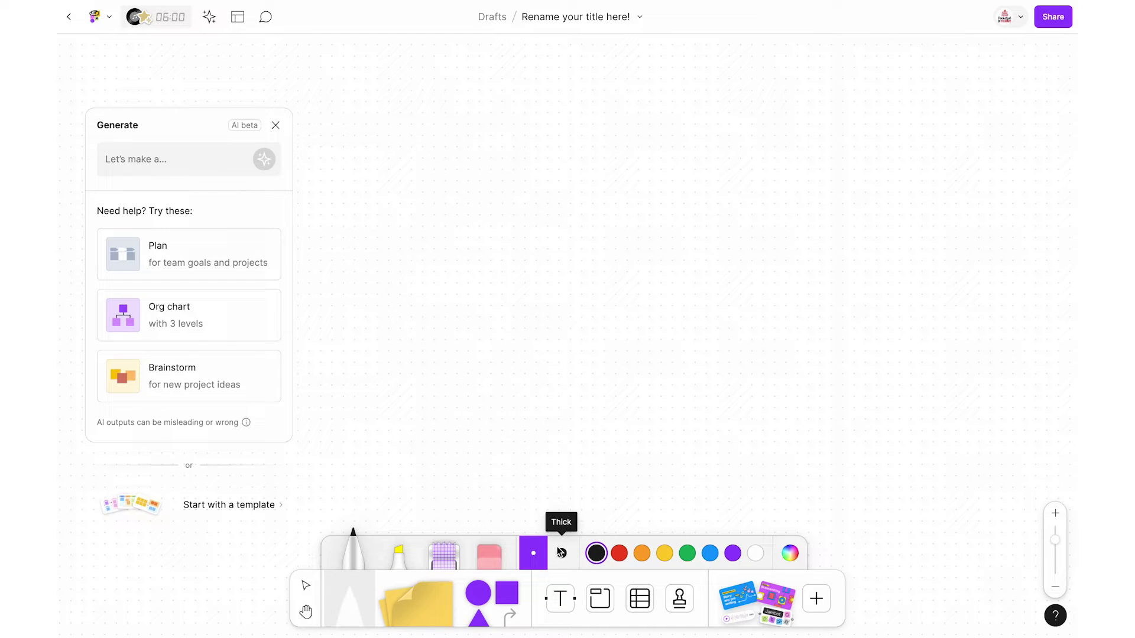
{"action": "left_click", "coordinate": [618, 555]}
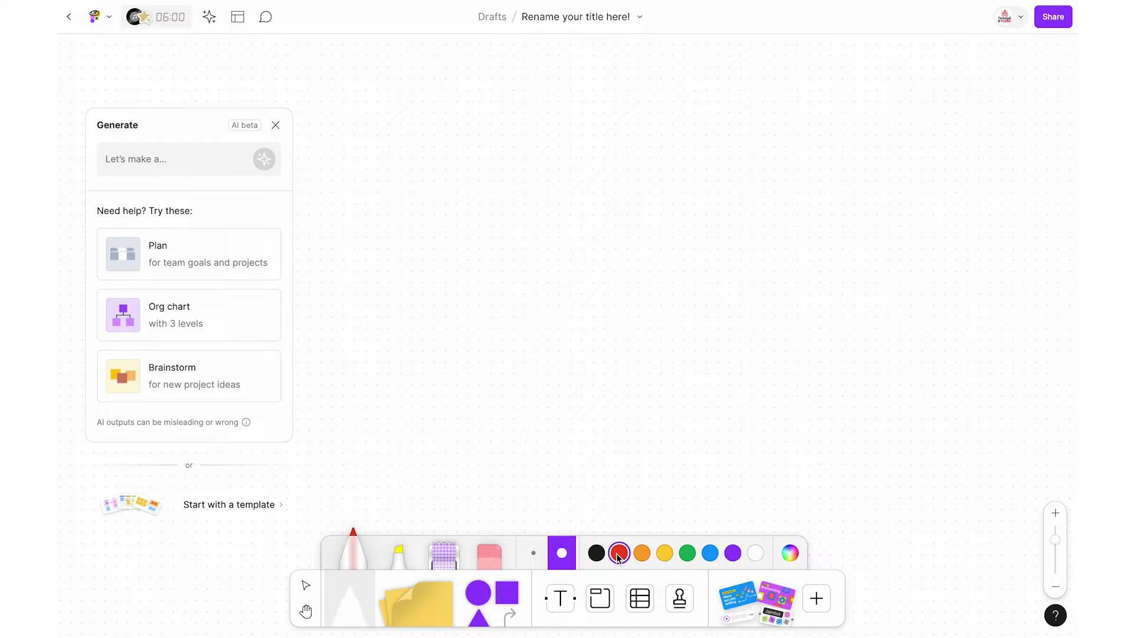
{"action": "mouse_move", "coordinate": [455, 247]}
{"action": "left_mouse_down"}
{"action": "mouse_move", "coordinate": [523, 296]}
{"action": "mouse_move", "coordinate": [569, 363]}
{"action": "left_mouse_up"}
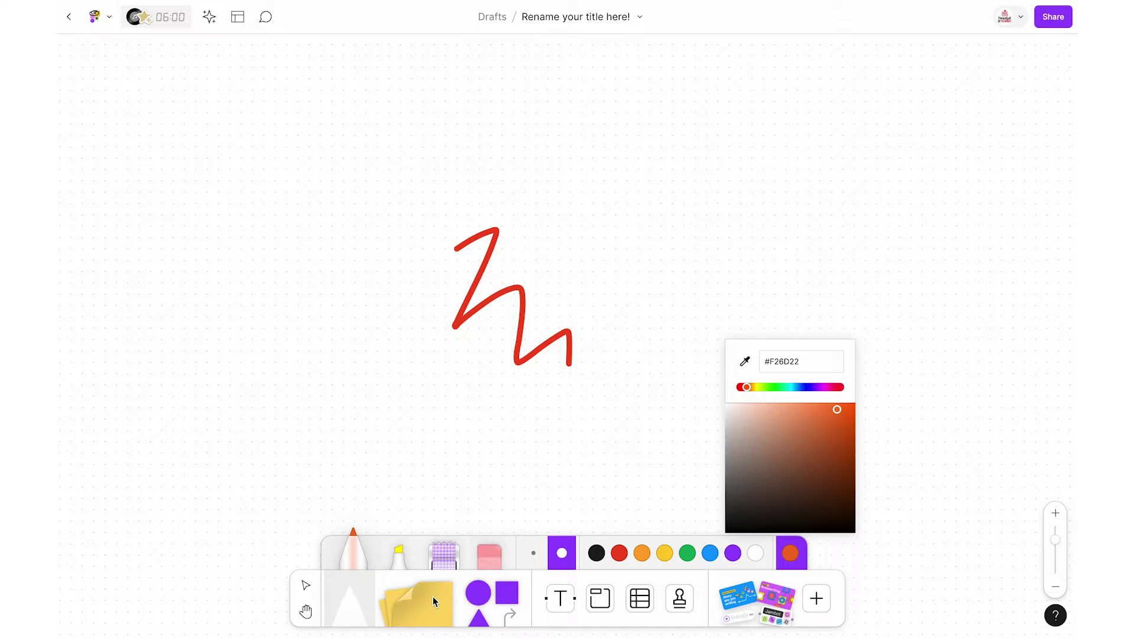
{"action": "left_click", "coordinate": [431, 597]}
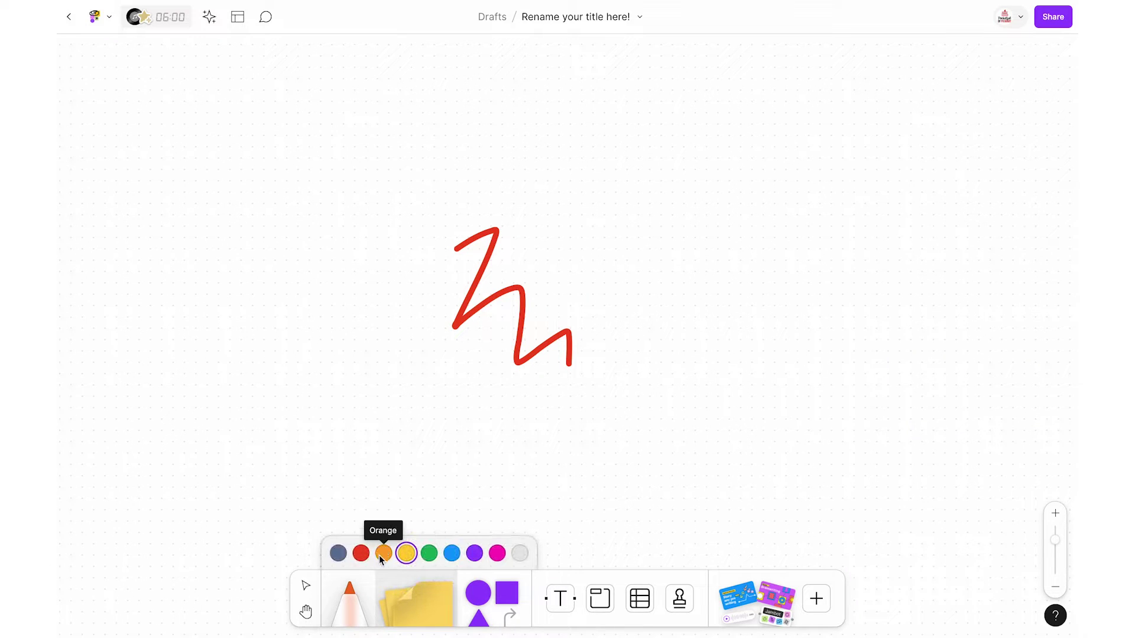
{"action": "left_click", "coordinate": [710, 237]}
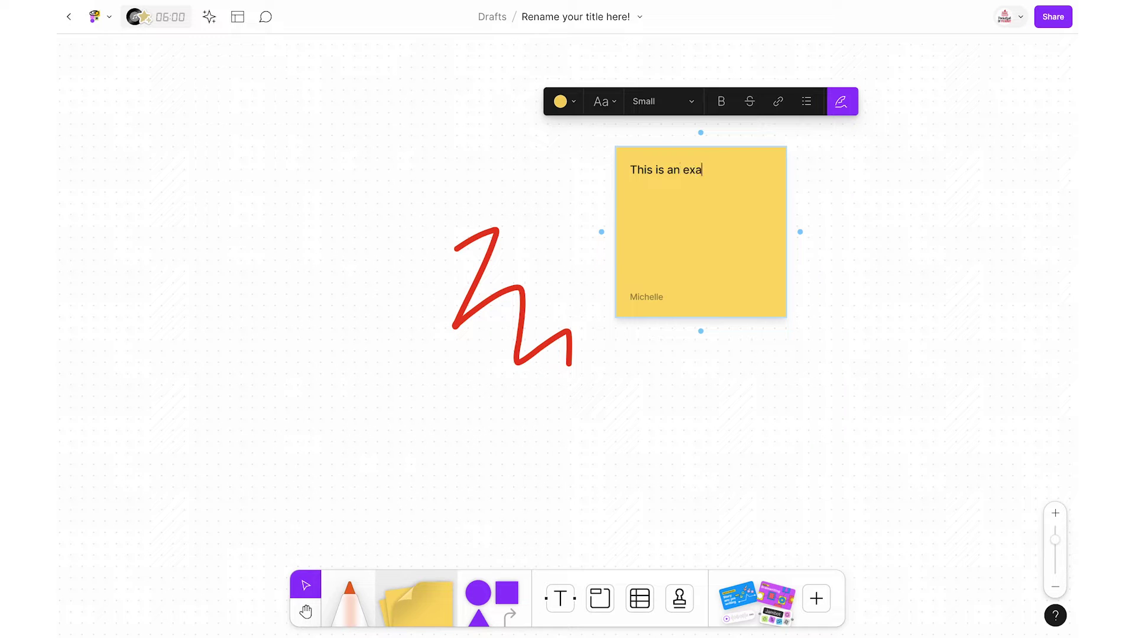
Finish the text 'This is an example sticky note!', set it in Bookish font, and bold it
{"action": "type", "text": "y note!"}
{"action": "left_click", "coordinate": [608, 106]}
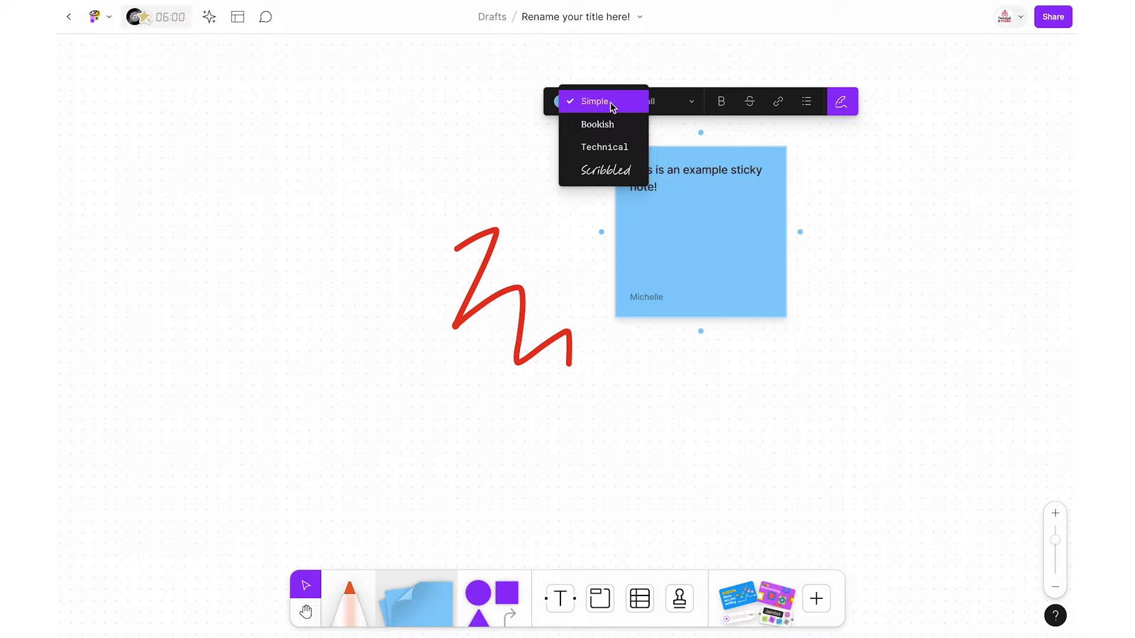
{"action": "left_click", "coordinate": [615, 132]}
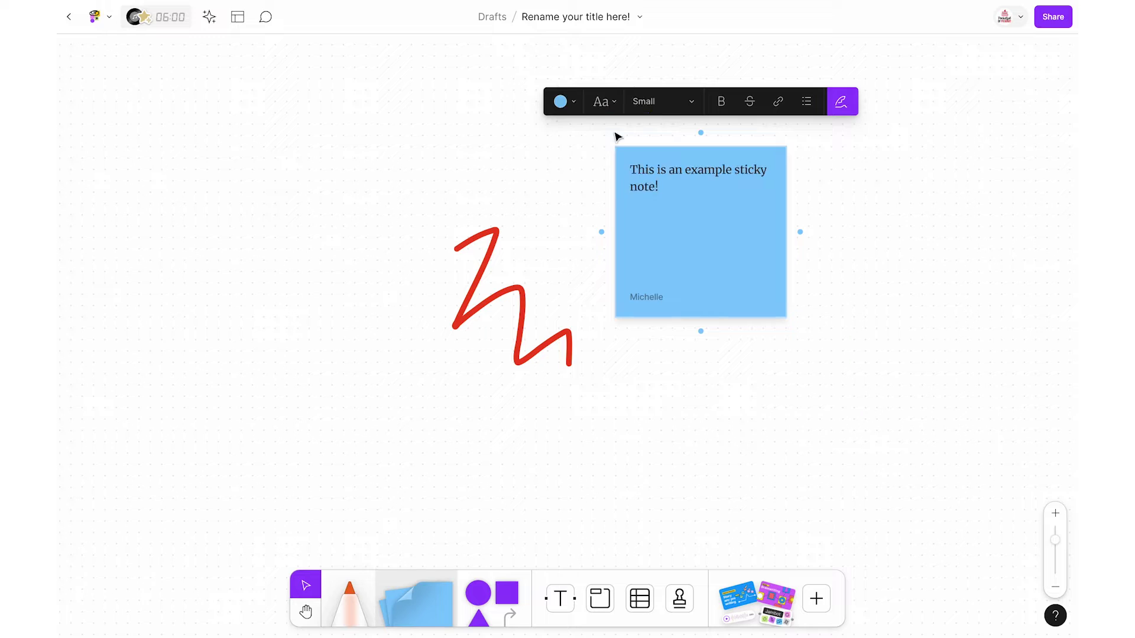
{"action": "left_click", "coordinate": [778, 101]}
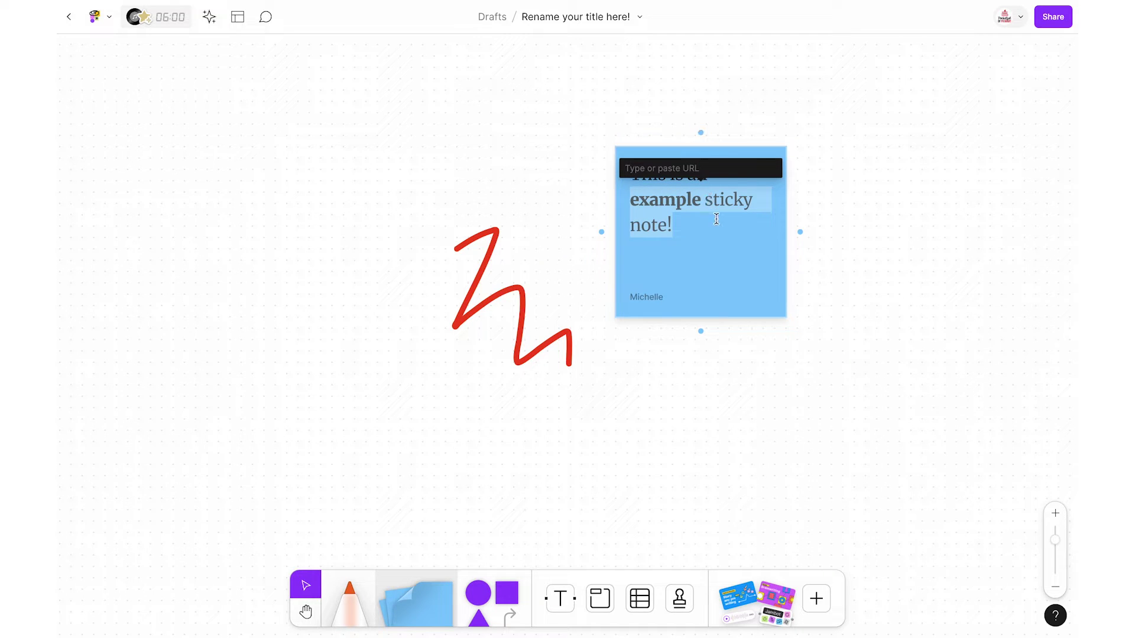
{"action": "key", "text": "ctrl+b"}
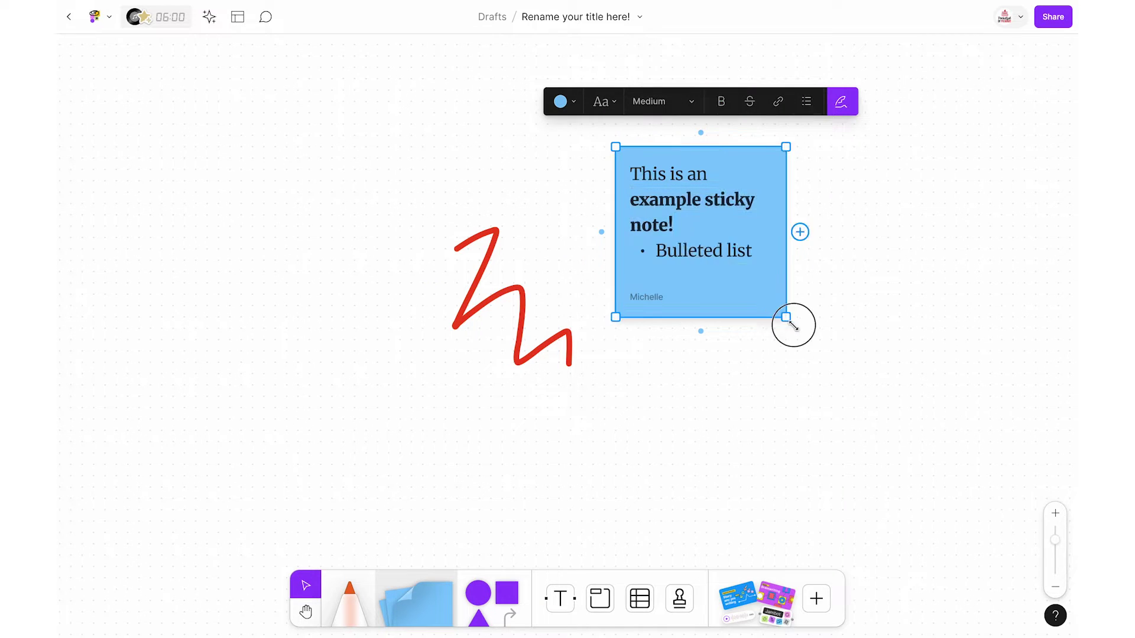
Resize the note and add two blank sticky notes to its right and below
{"action": "mouse_move", "coordinate": [790, 322]}
{"action": "left_mouse_down"}
{"action": "mouse_move", "coordinate": [843, 377]}
{"action": "mouse_move", "coordinate": [737, 289]}
{"action": "mouse_move", "coordinate": [778, 325]}
{"action": "left_mouse_up"}
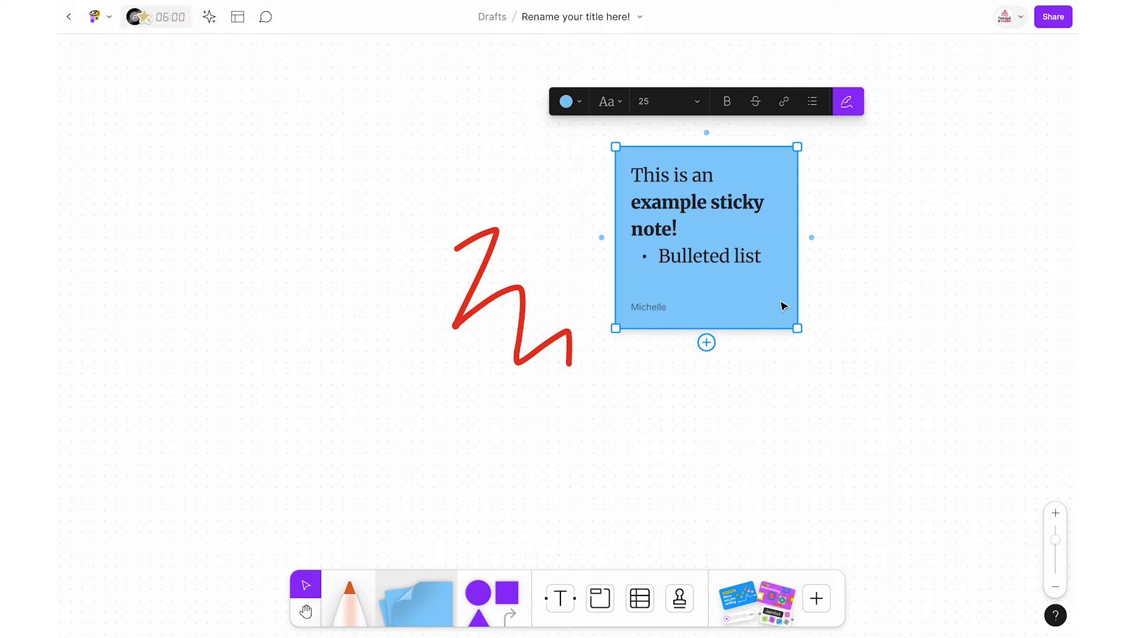
{"action": "left_click", "coordinate": [812, 238]}
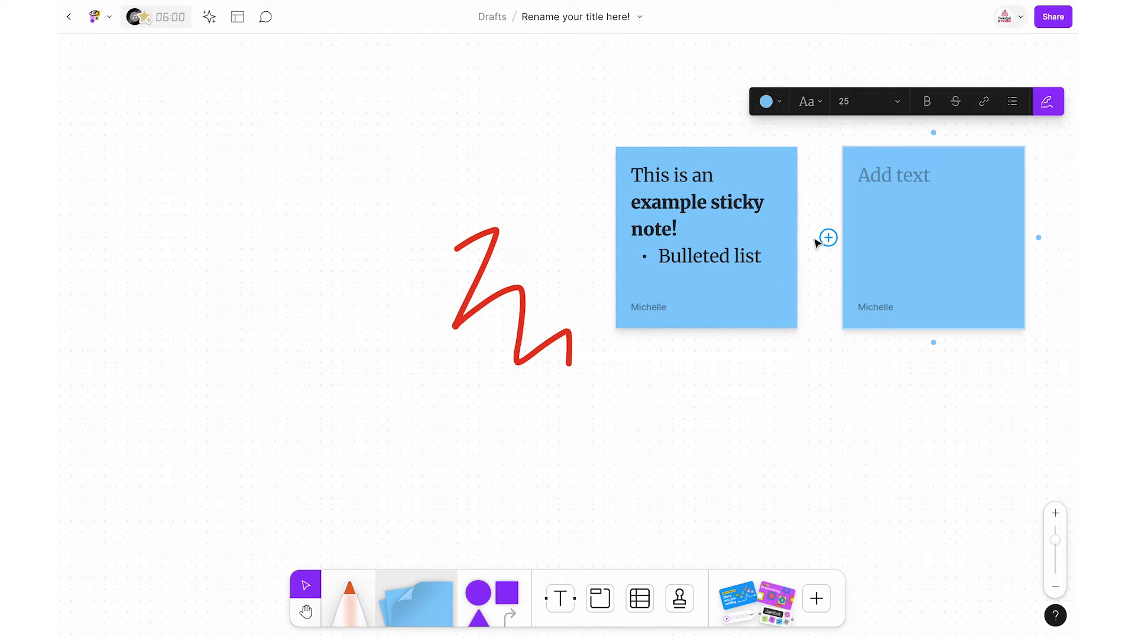
{"action": "left_click", "coordinate": [932, 343]}
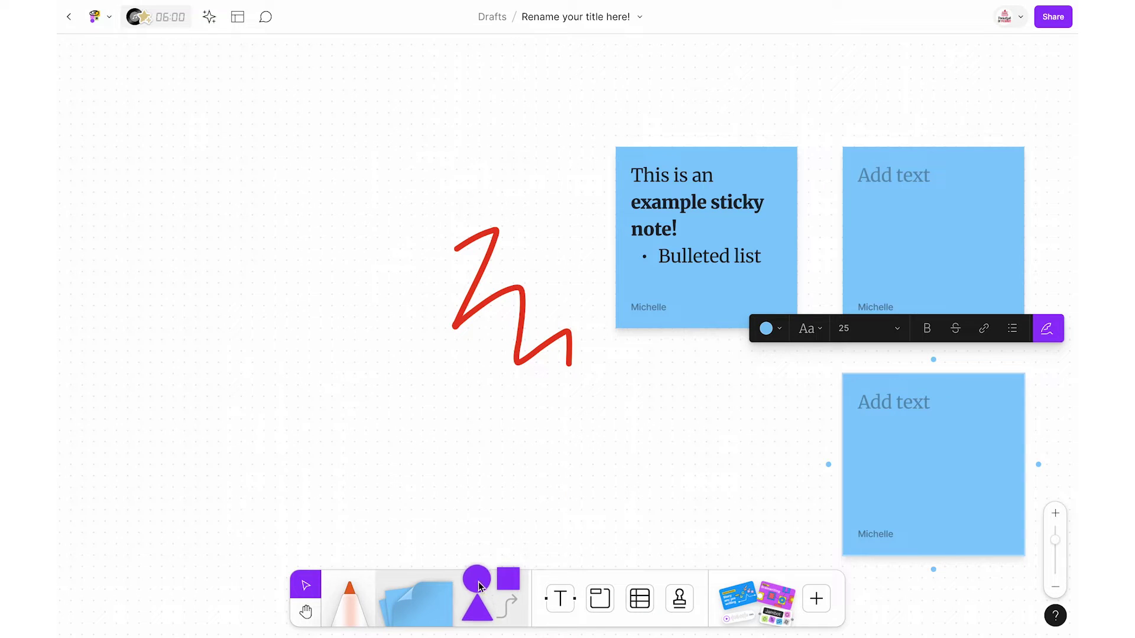
Place a purple downward triangle left of the scribble with a connected circle below it
{"action": "left_click", "coordinate": [475, 580]}
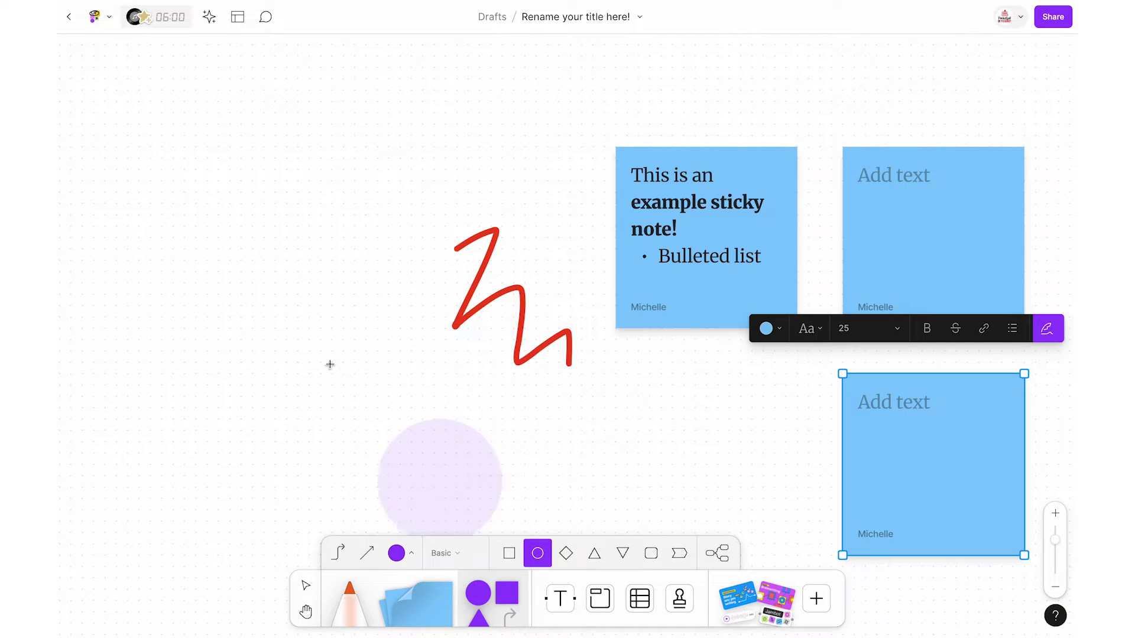
{"action": "left_click", "coordinate": [237, 237]}
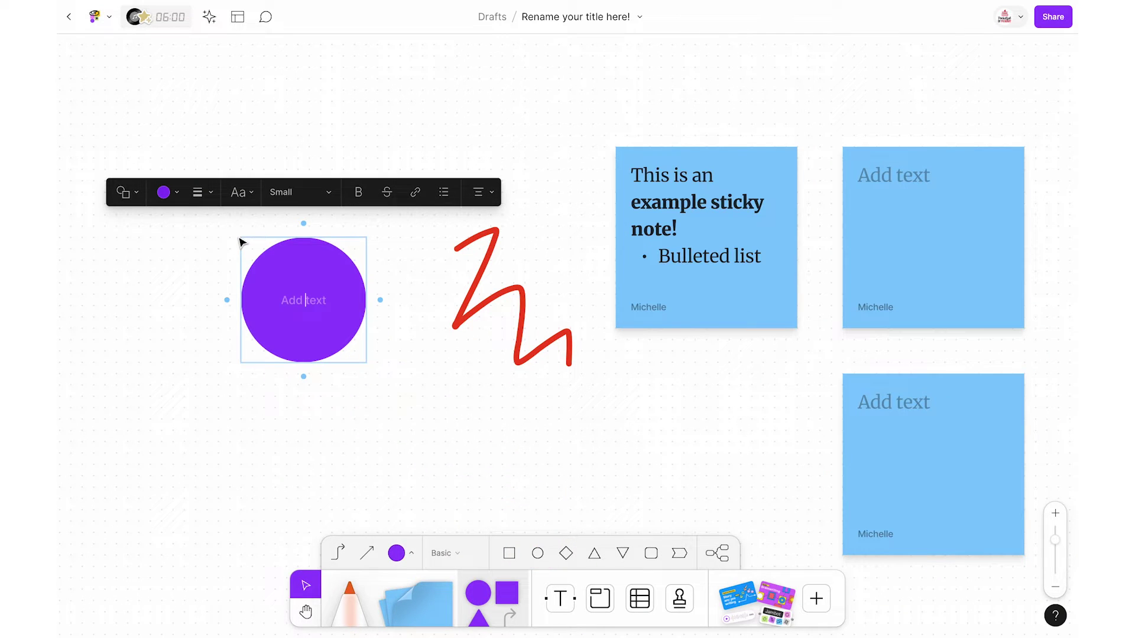
{"action": "left_click", "coordinate": [124, 192]}
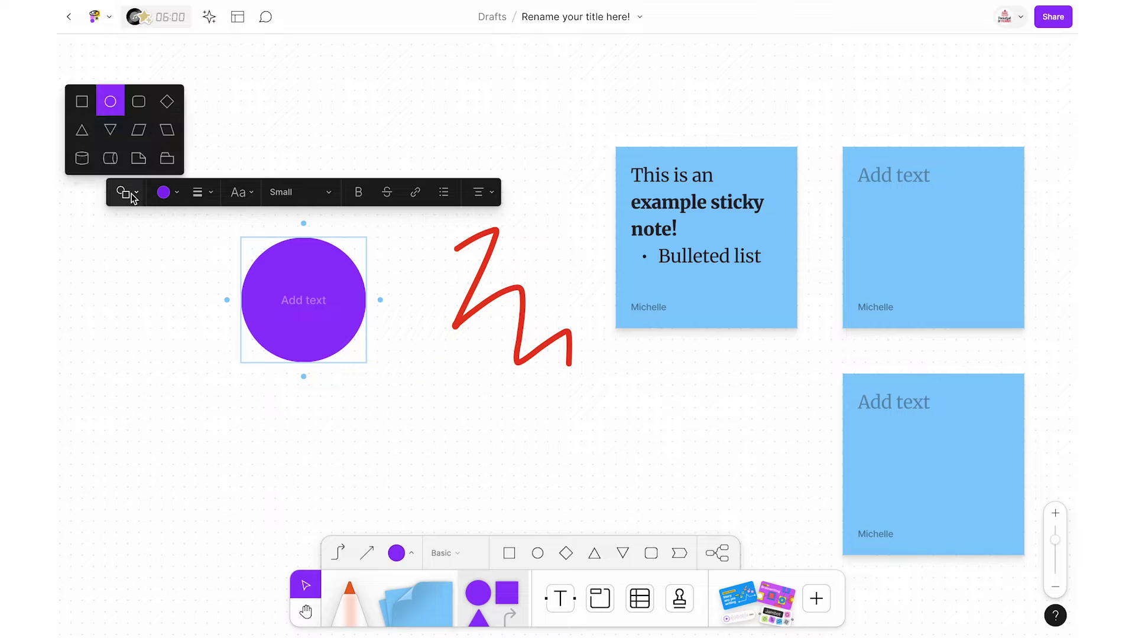
{"action": "left_click", "coordinate": [115, 138]}
{"action": "left_click", "coordinate": [178, 193]}
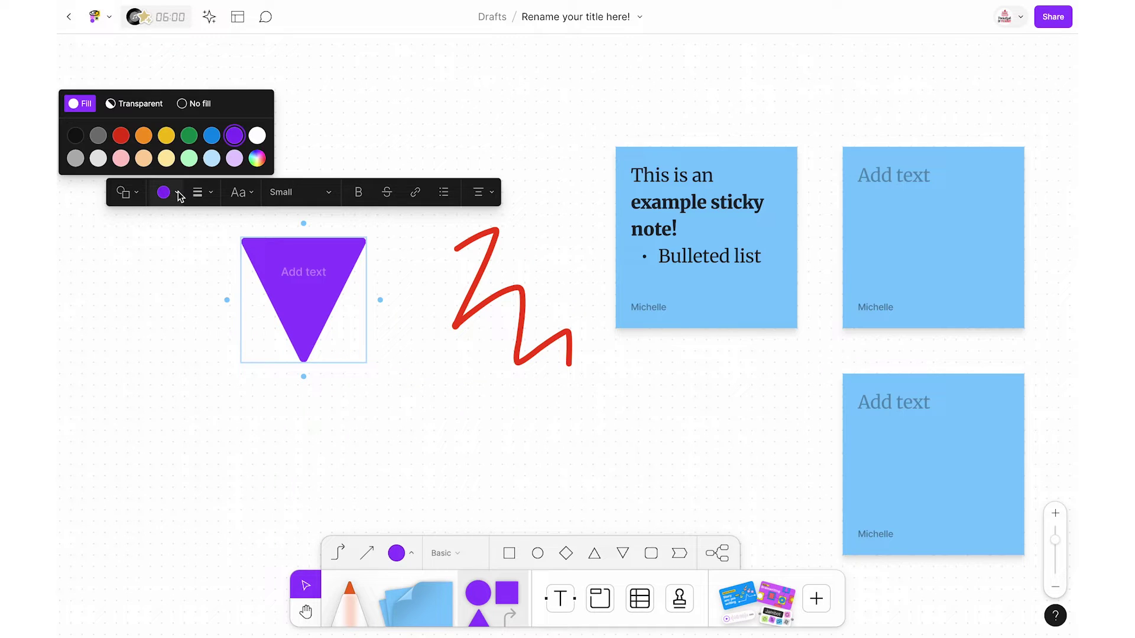
{"action": "left_click", "coordinate": [304, 377]}
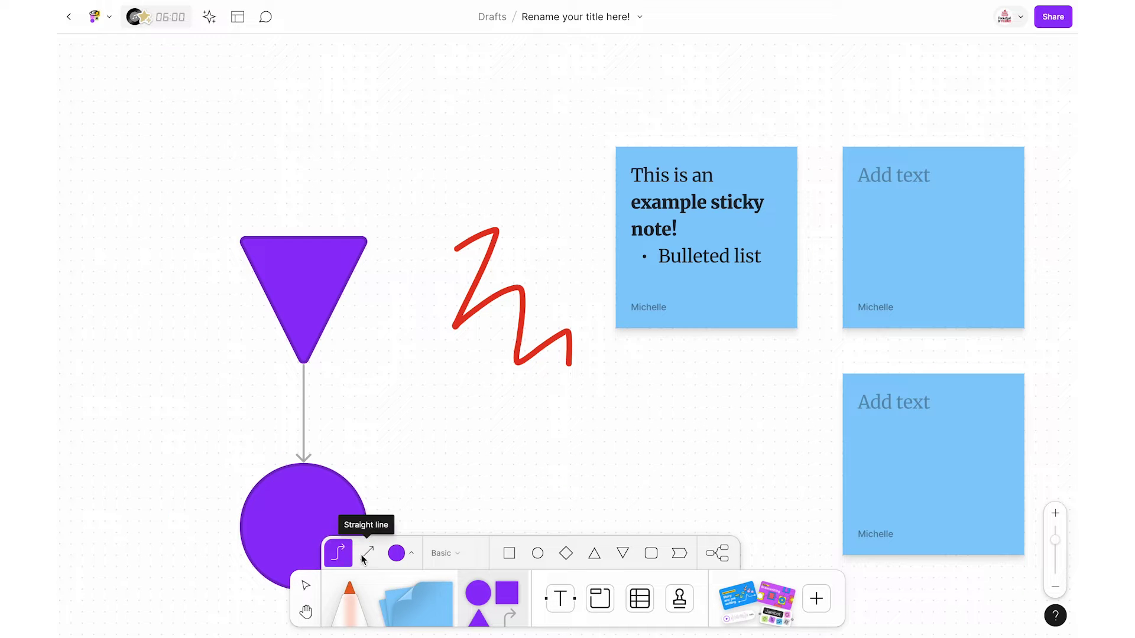
Browse the Flowchart and Misc shape libraries, then place an 'Any question or topic' mind map below the scribble
{"action": "left_click", "coordinate": [453, 554]}
{"action": "left_click", "coordinate": [457, 570]}
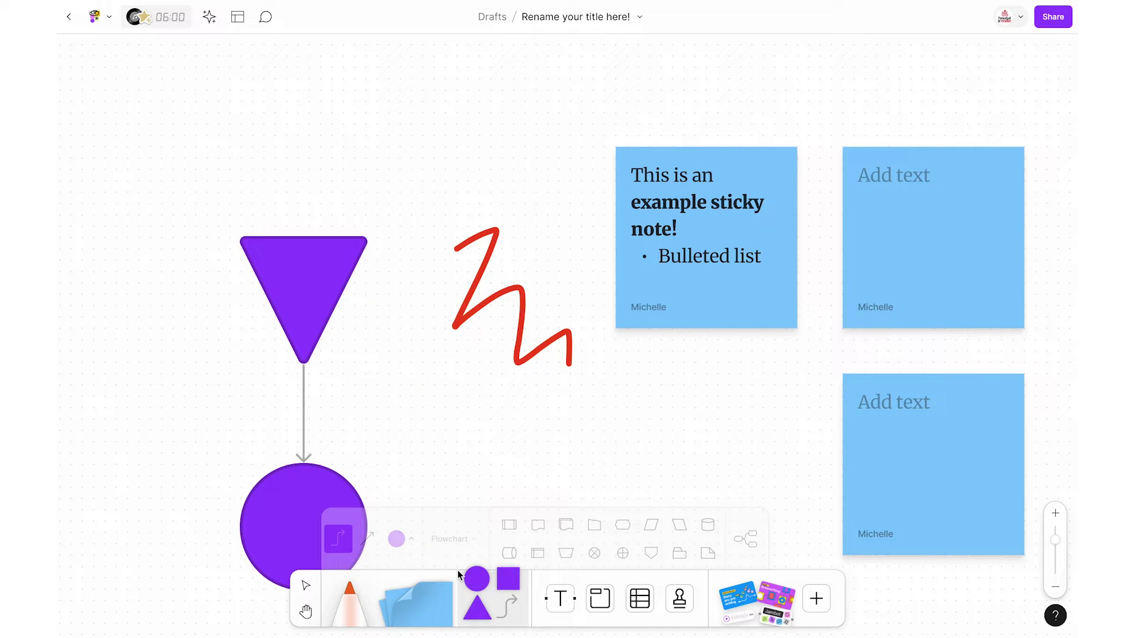
{"action": "left_click", "coordinate": [450, 538]}
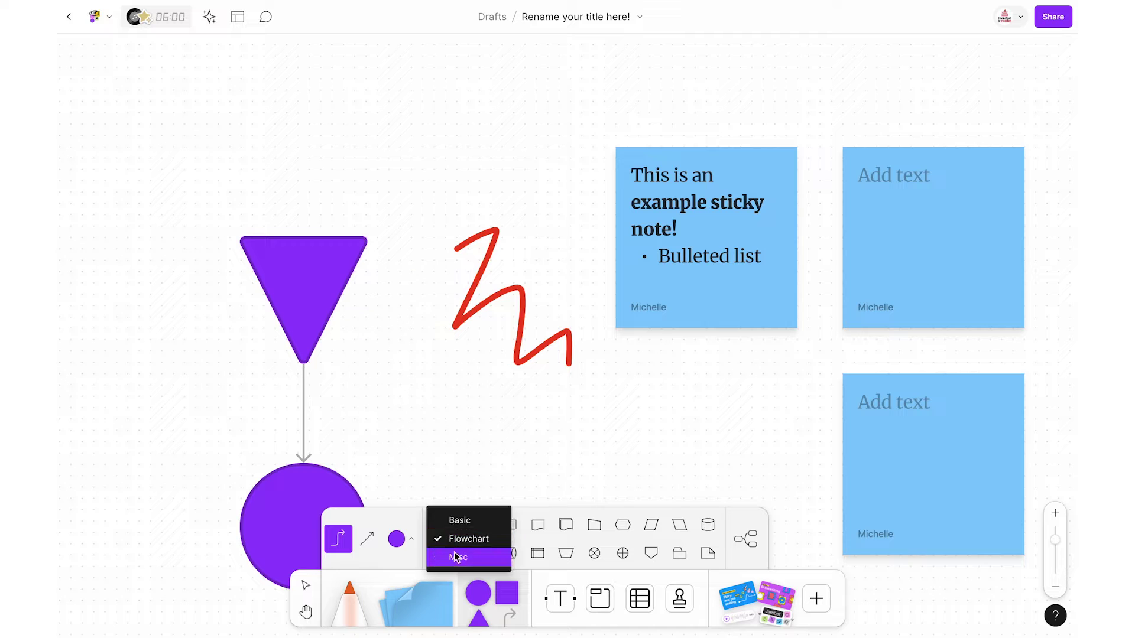
{"action": "left_click", "coordinate": [454, 555]}
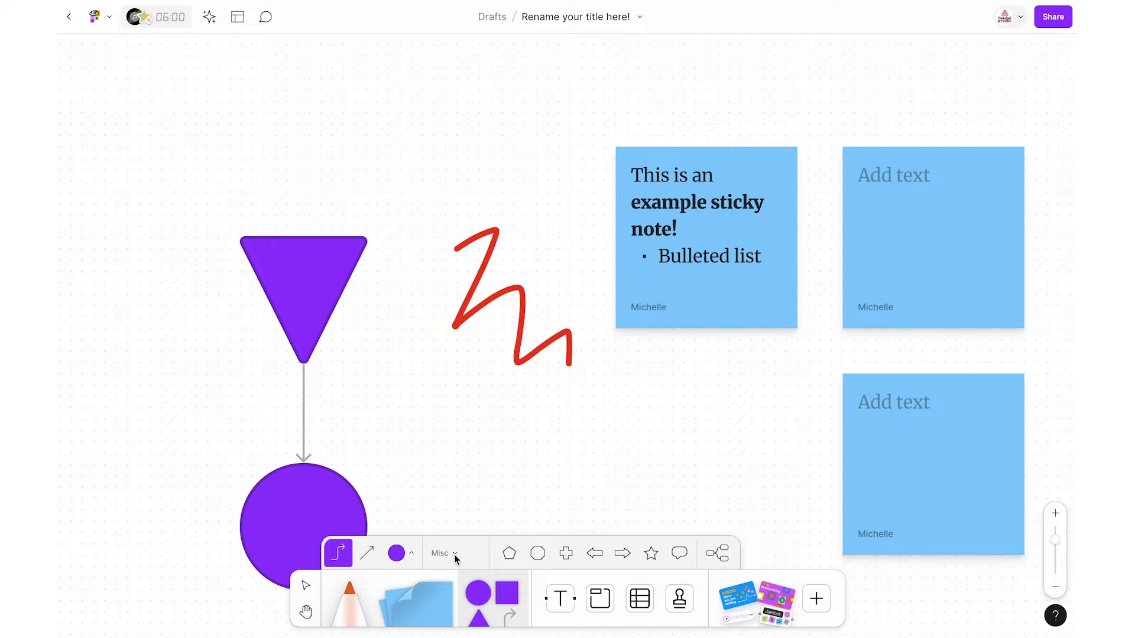
{"action": "left_click", "coordinate": [715, 553]}
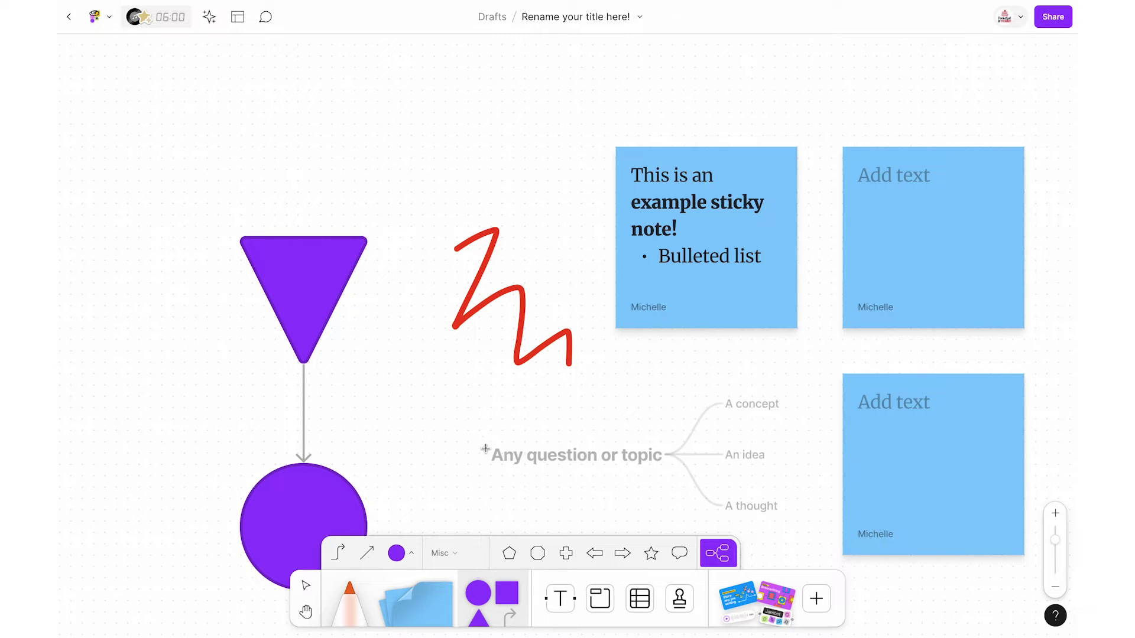
{"action": "left_click", "coordinate": [436, 445]}
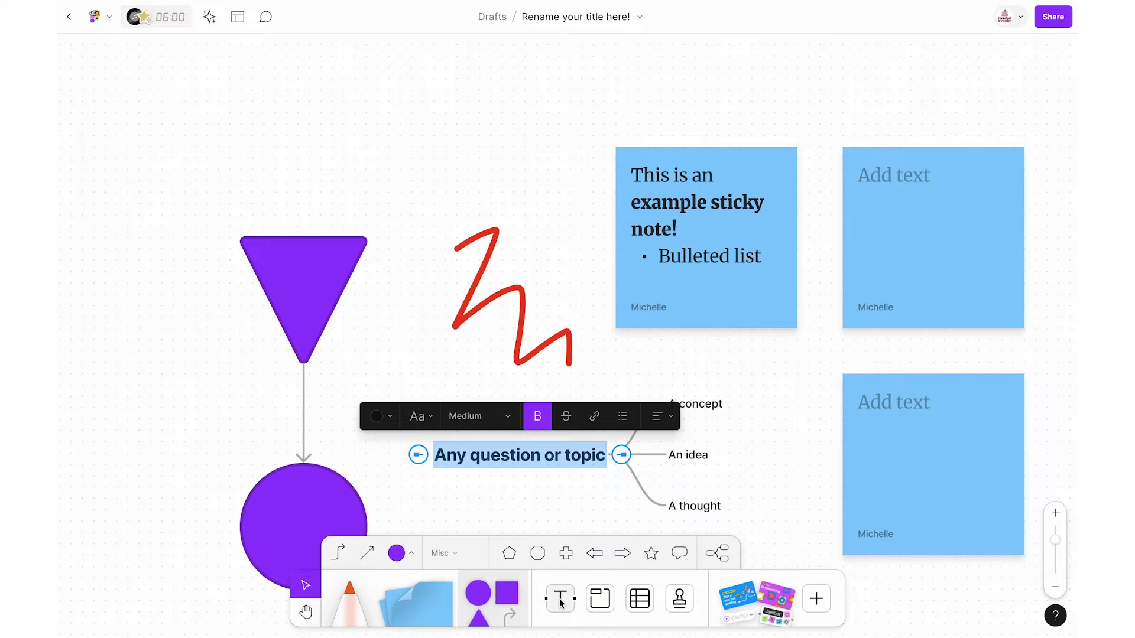
Add the text box 'This is an example text box!' above the triangle and draw a section beside the sticky notes
{"action": "left_click", "coordinate": [560, 600]}
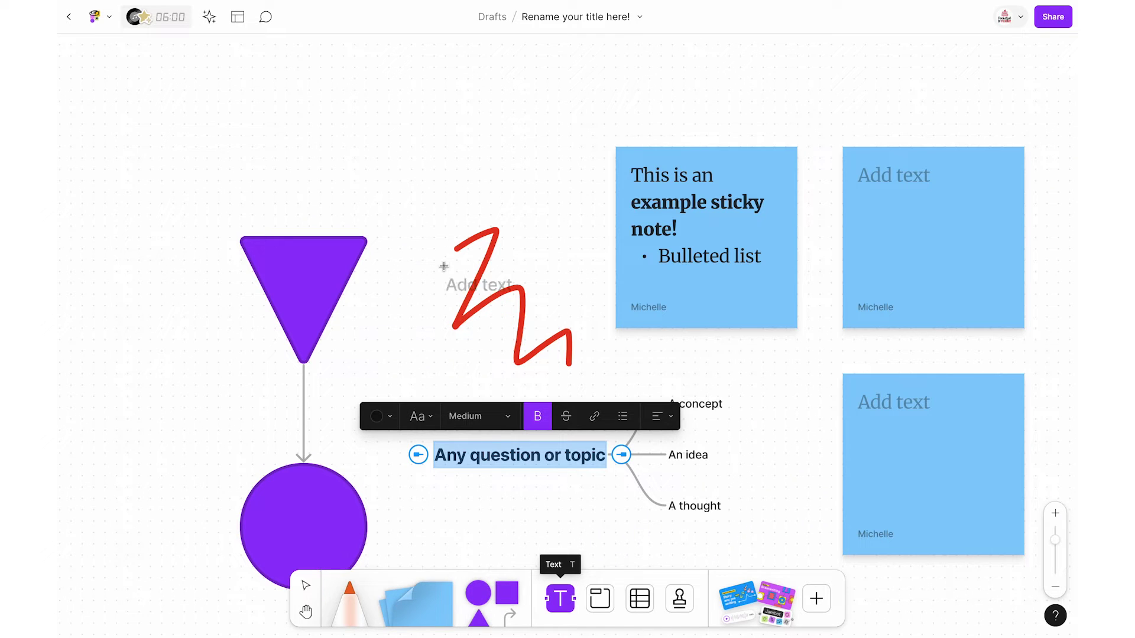
{"action": "left_click", "coordinate": [334, 122]}
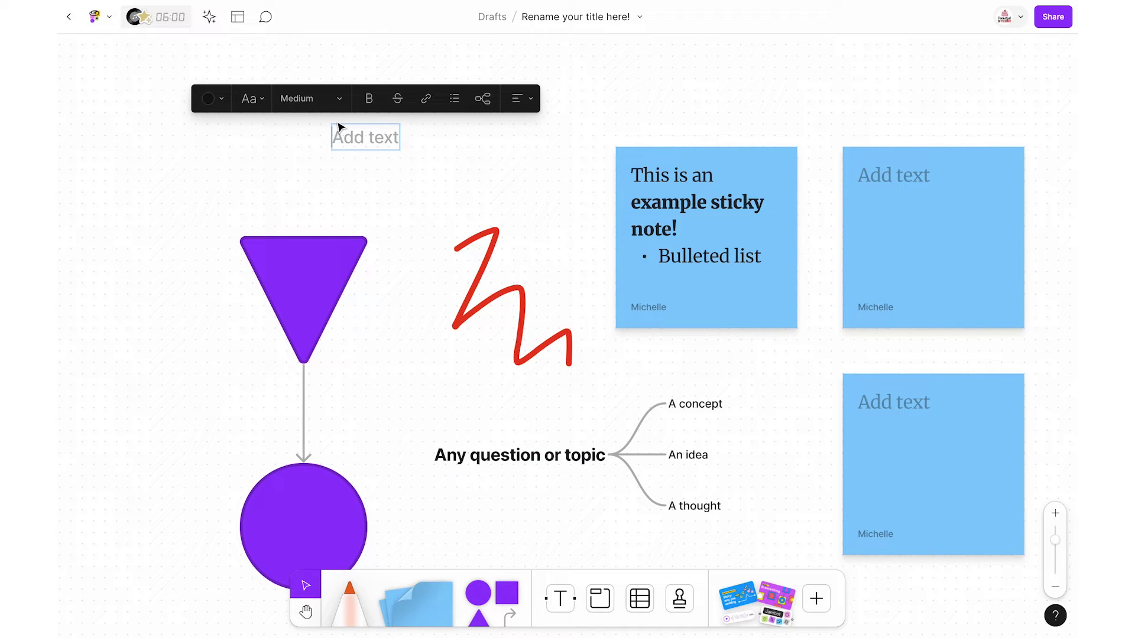
{"action": "left_click", "coordinate": [600, 599]}
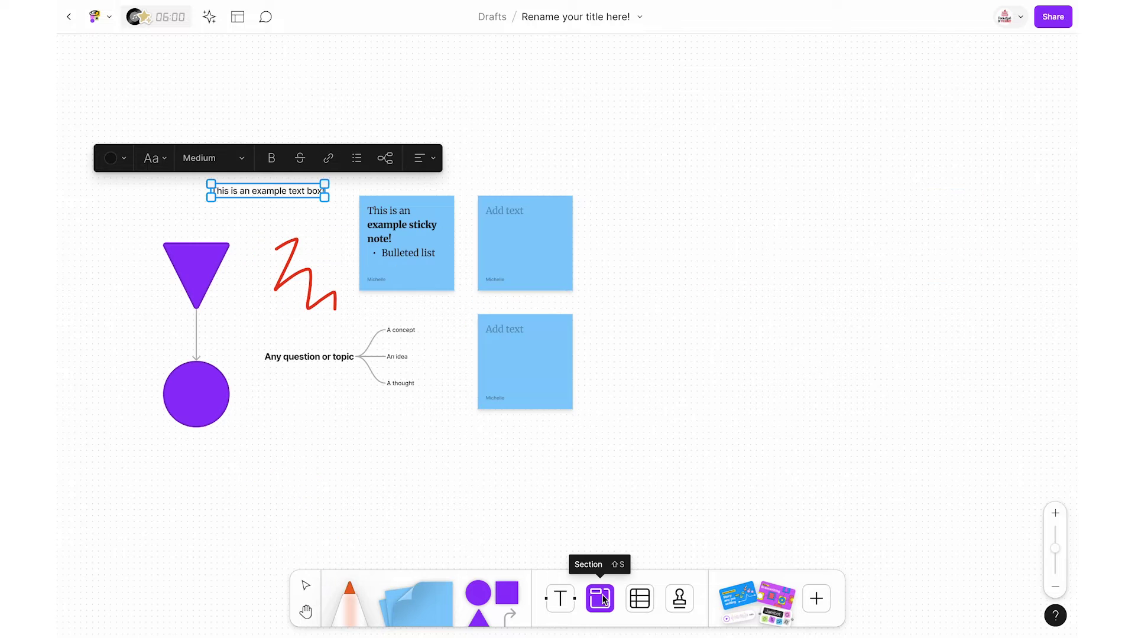
{"action": "left_click_drag", "start_coordinate": [599, 201], "coordinate": [800, 421]}
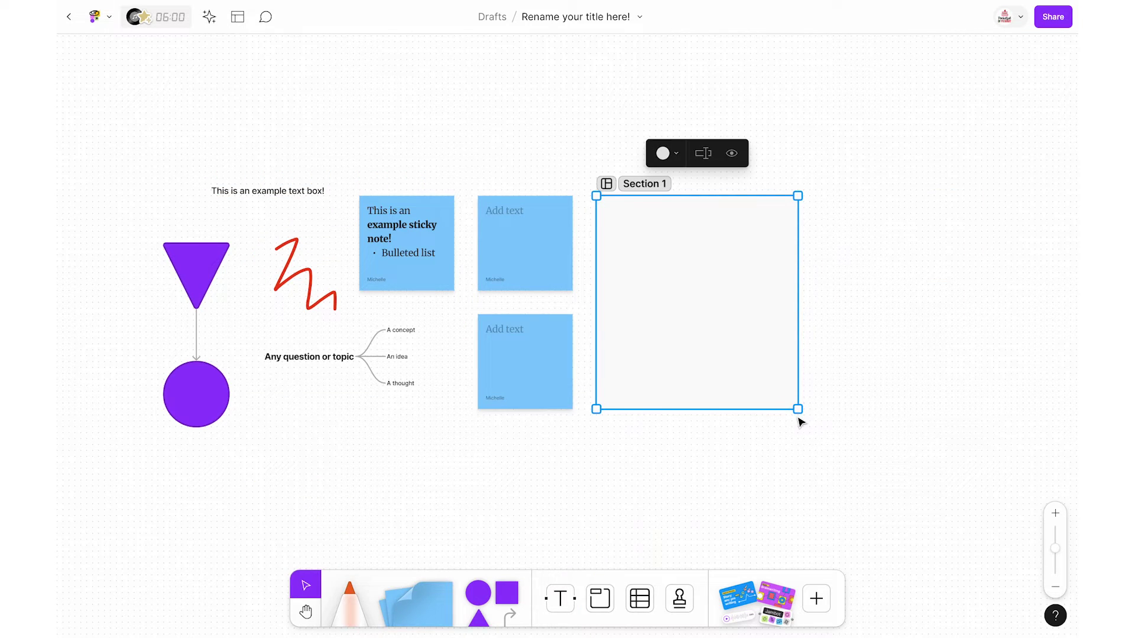
Colour the section red, name it 'Example Section', toggle hiding its contents, and resize it
{"action": "left_click", "coordinate": [668, 155]}
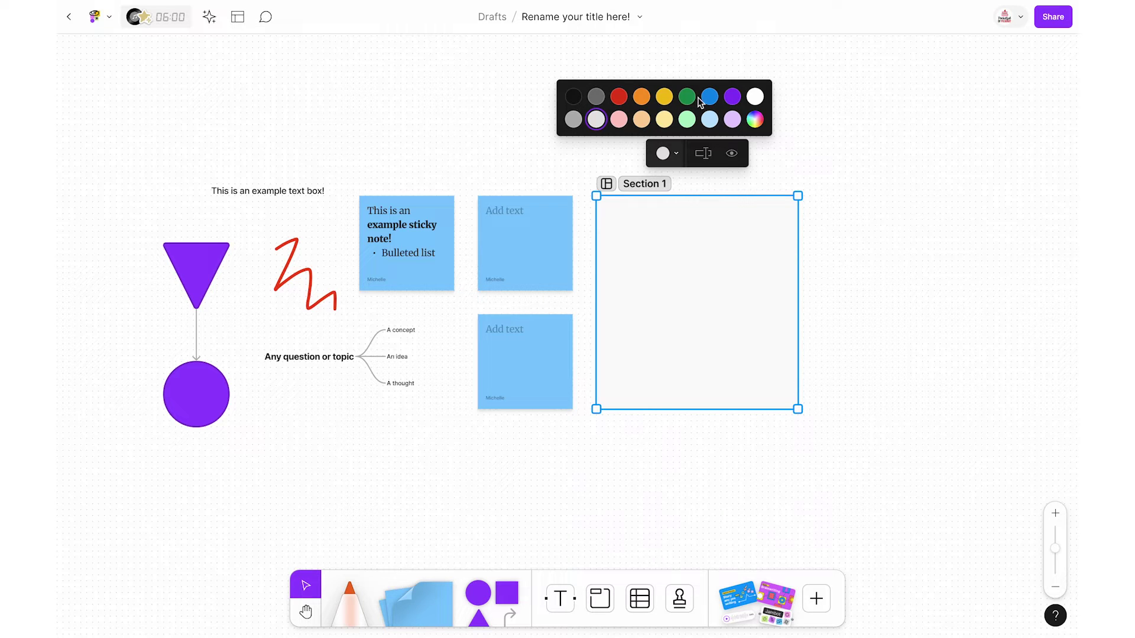
{"action": "left_click", "coordinate": [619, 99]}
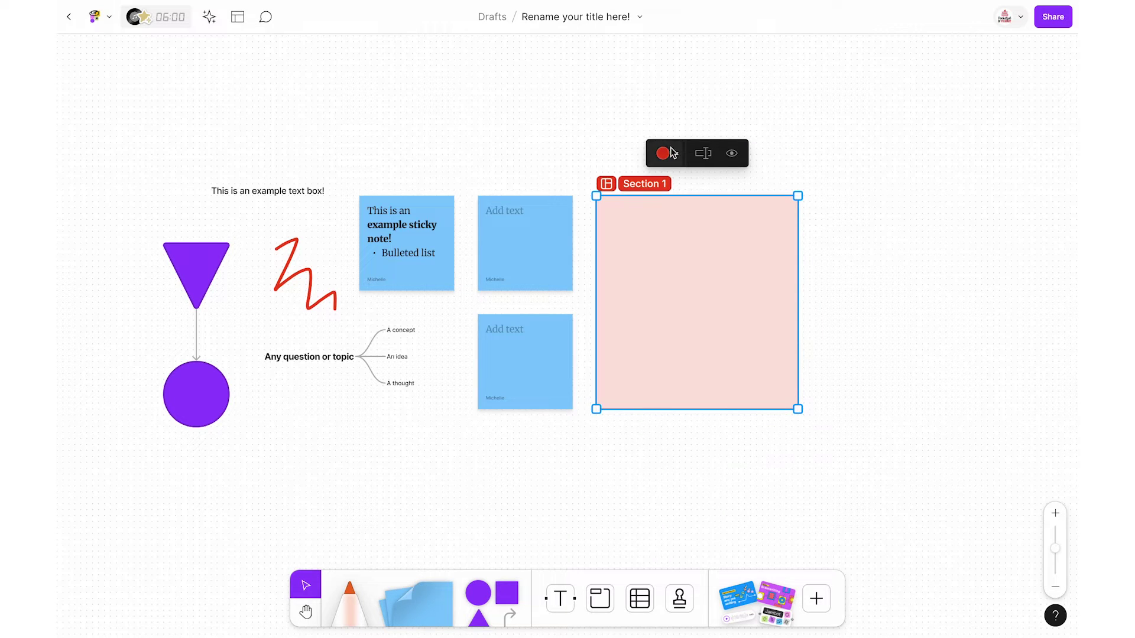
{"action": "left_click", "coordinate": [702, 155]}
{"action": "type", "text": "Example"}
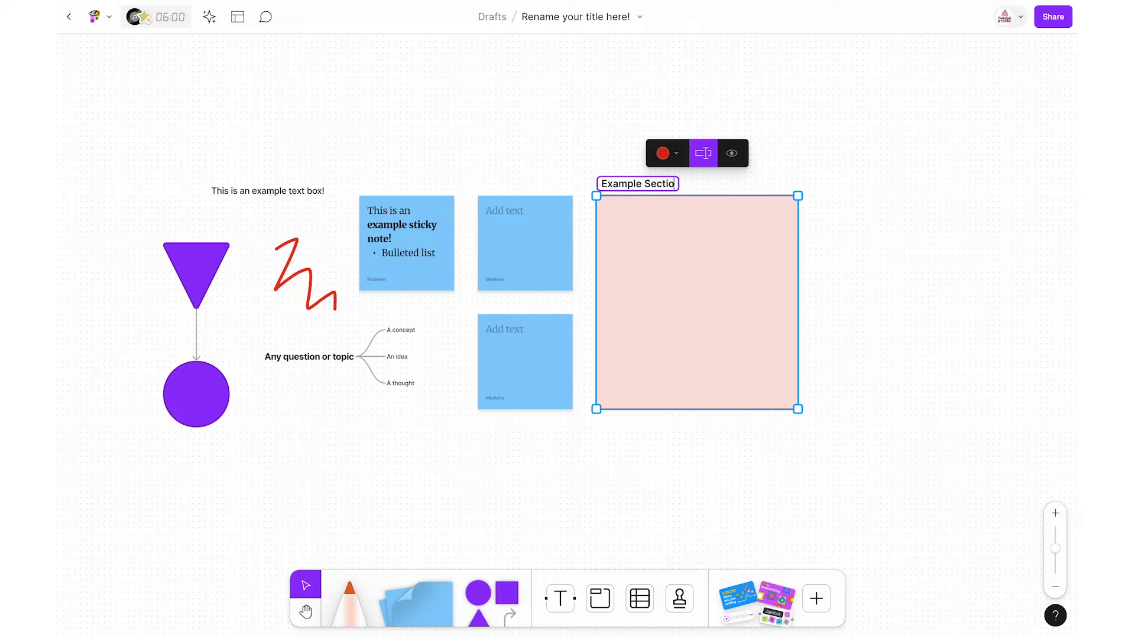
{"action": "left_click", "coordinate": [732, 154]}
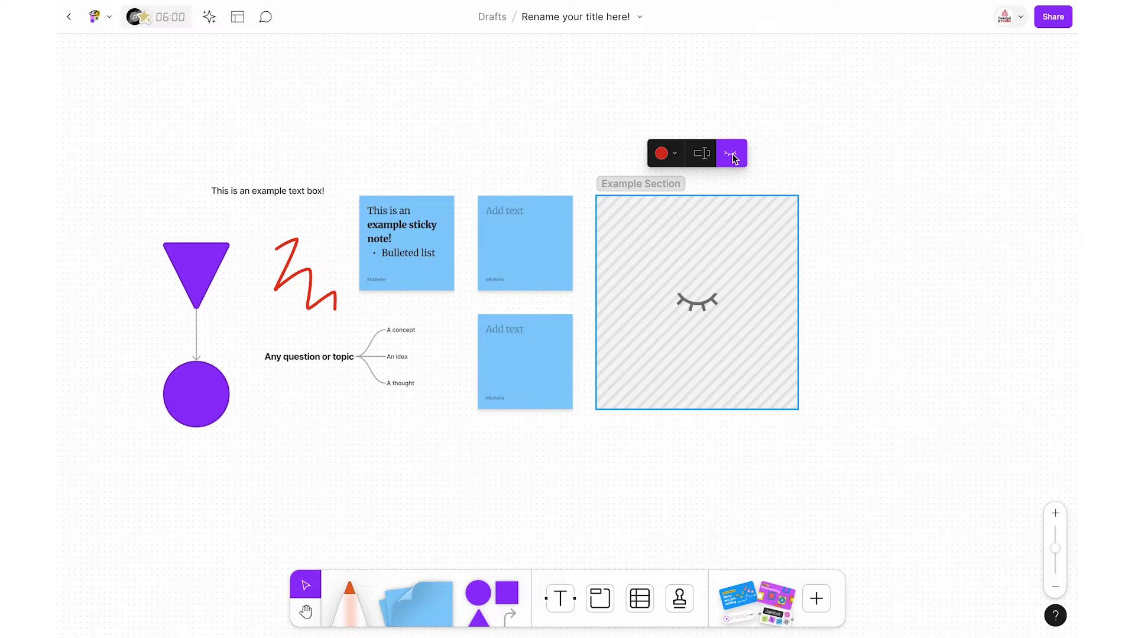
{"action": "left_click", "coordinate": [731, 155]}
{"action": "left_click_drag", "start_coordinate": [797, 402], "coordinate": [864, 360]}
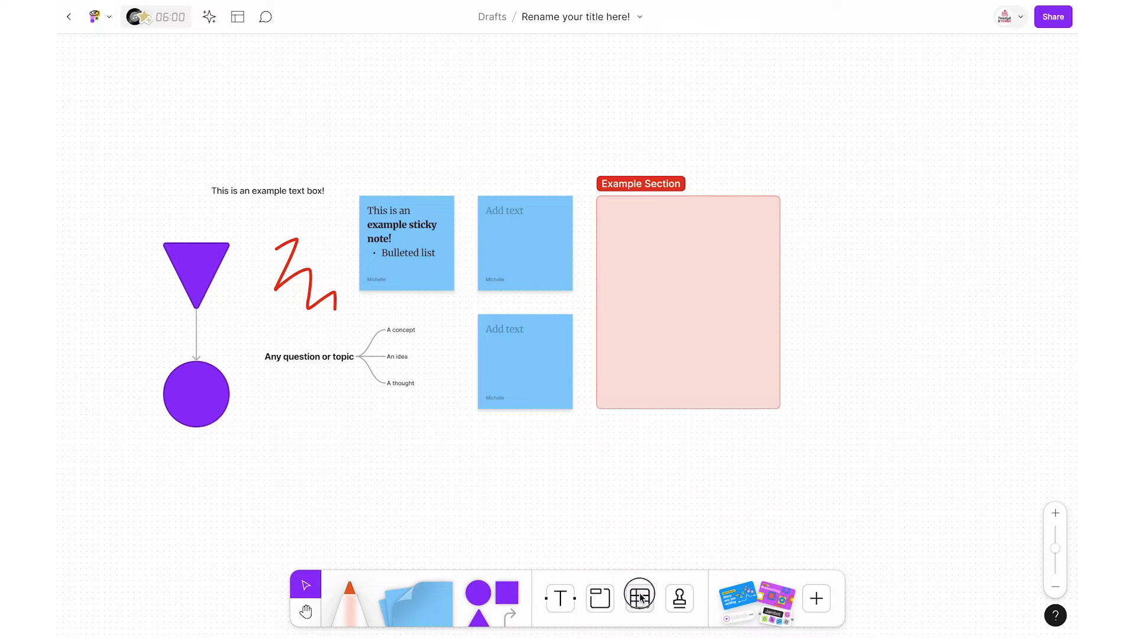
Place a table beside the section, reshape it narrower and taller, and add a column and a row
{"action": "left_click", "coordinate": [641, 598]}
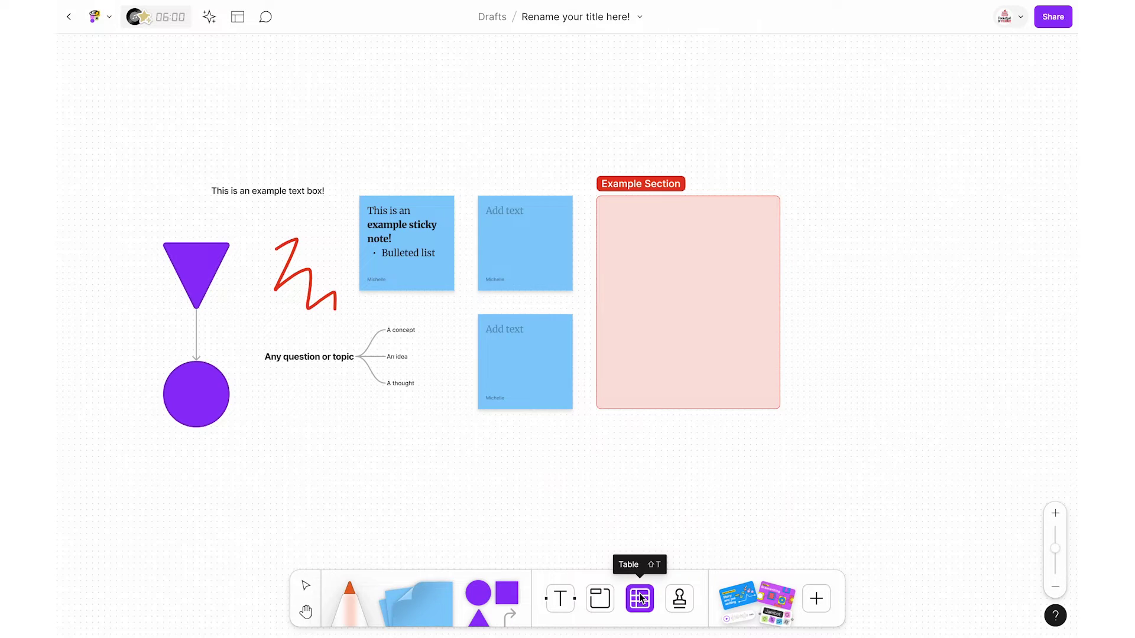
{"action": "left_click", "coordinate": [791, 196]}
{"action": "left_click_drag", "start_coordinate": [933, 244], "coordinate": [952, 314]}
{"action": "left_click", "coordinate": [971, 271]}
{"action": "left_click", "coordinate": [913, 330]}
Send a fire emoji reaction from the emoji wheel
{"action": "left_click", "coordinate": [680, 600]}
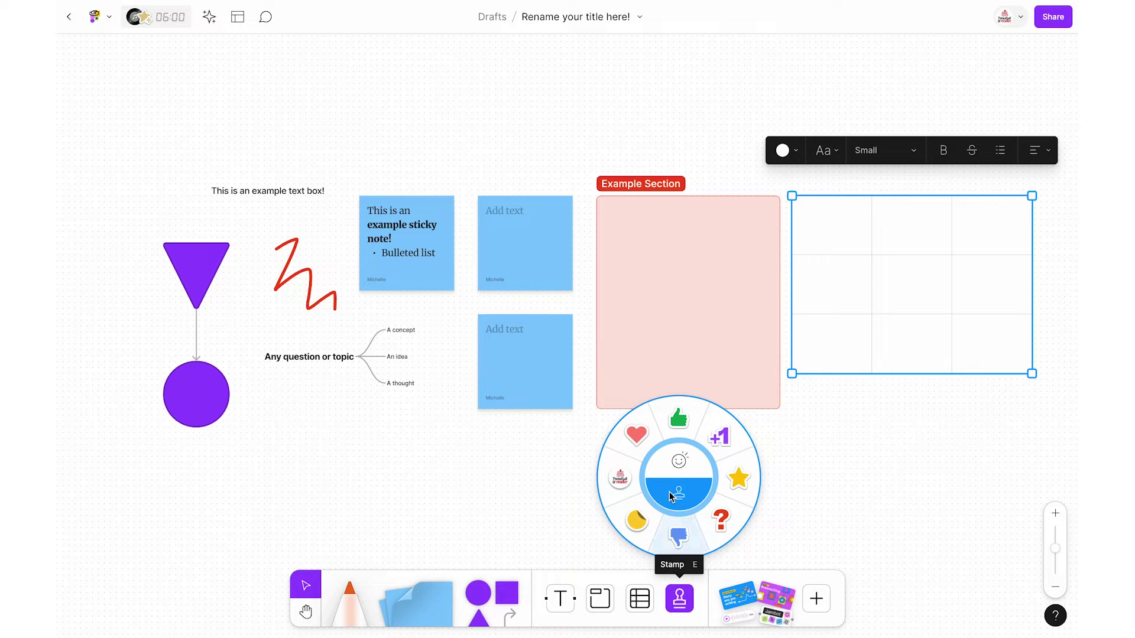
{"action": "left_click", "coordinate": [677, 469]}
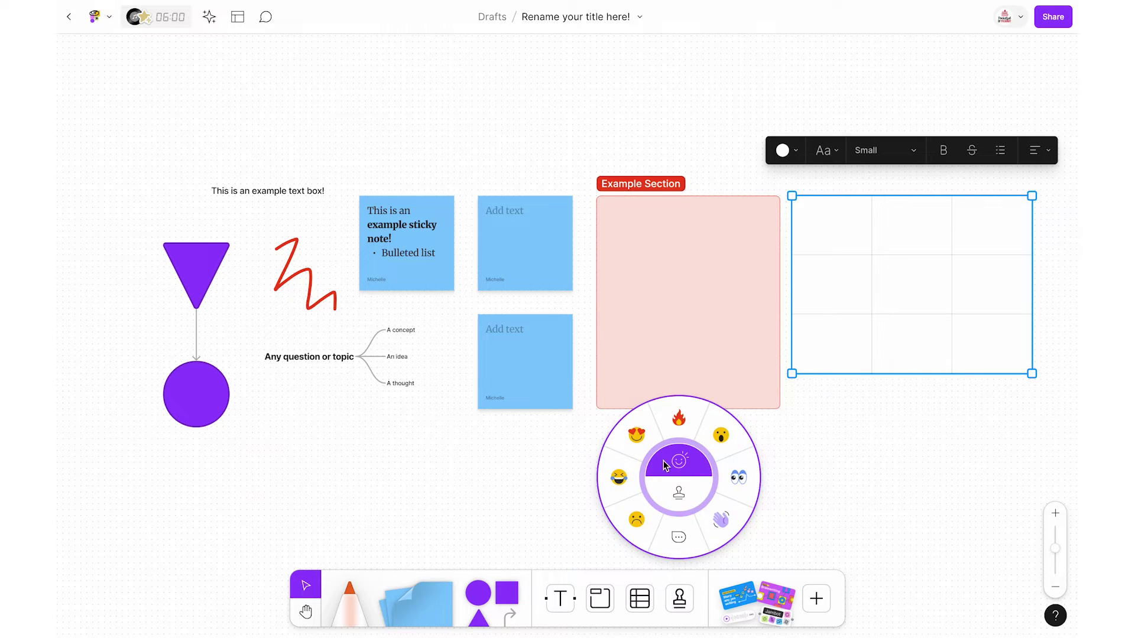
{"action": "left_click", "coordinate": [679, 426]}
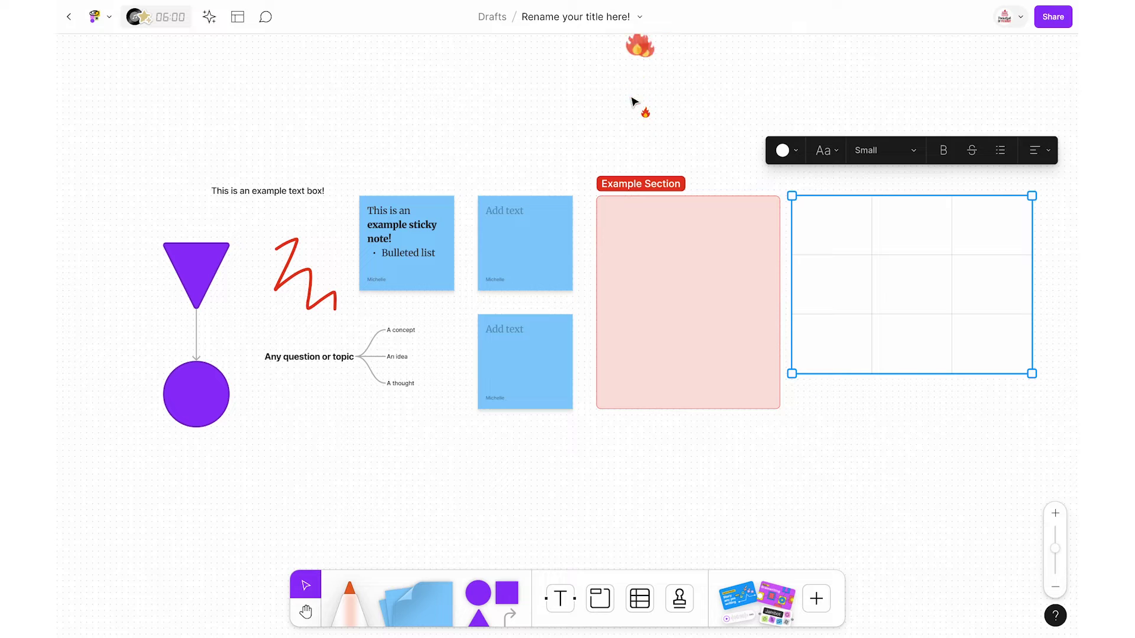
Stamp a thumbs-down inside the Example Section and a thumbs-up by the lower sticky note
{"action": "left_click", "coordinate": [679, 599]}
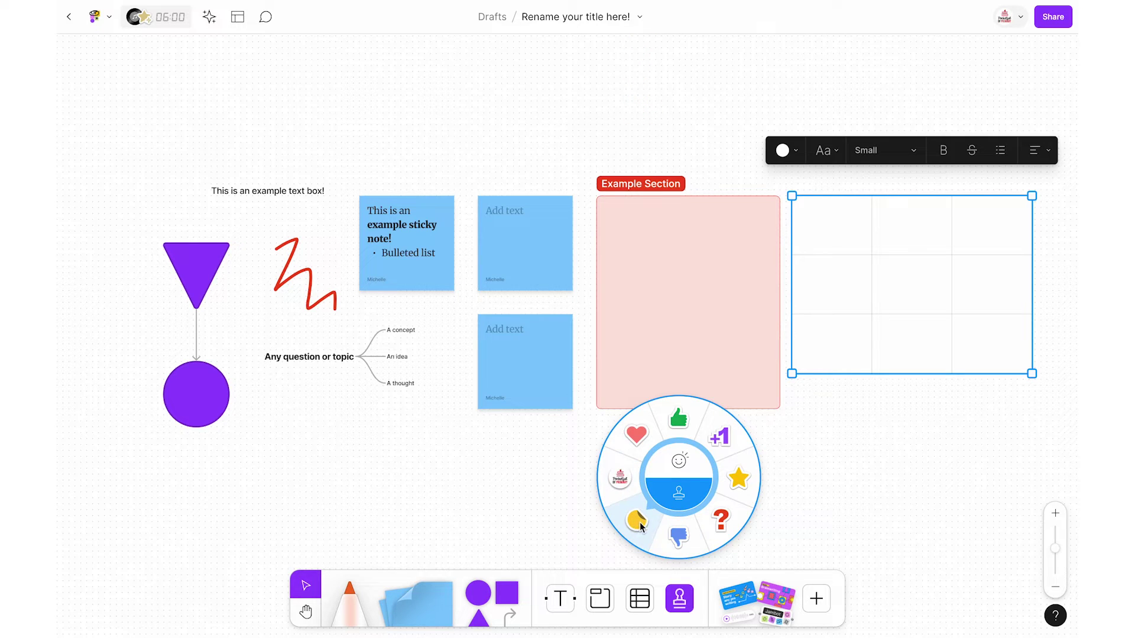
{"action": "left_click", "coordinate": [678, 536]}
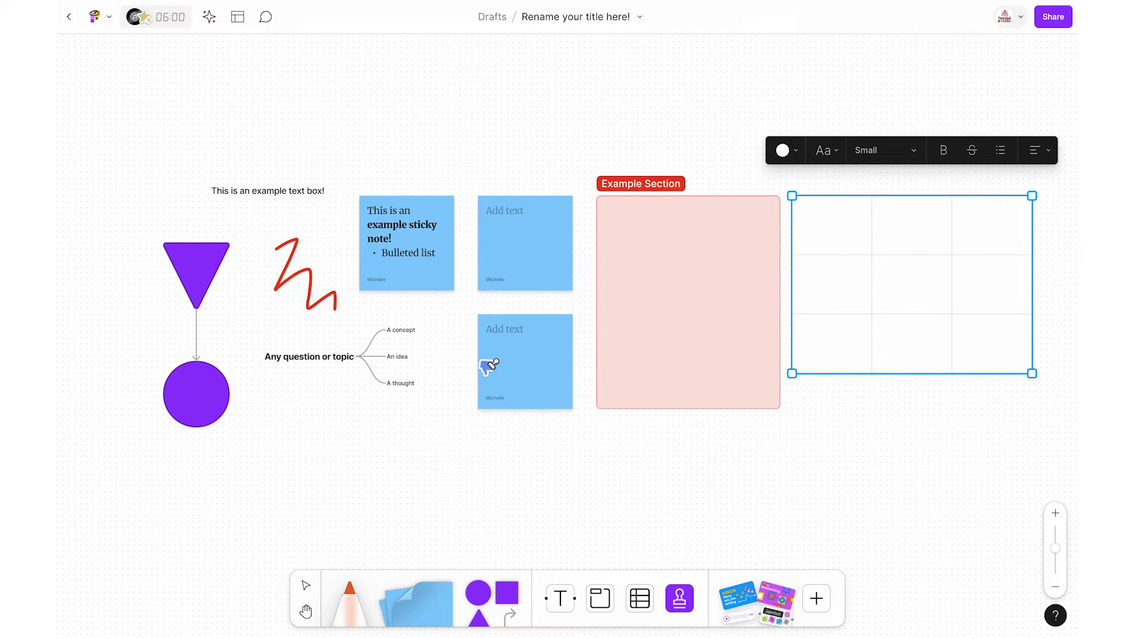
{"action": "left_click", "coordinate": [647, 355]}
{"action": "left_click", "coordinate": [679, 600]}
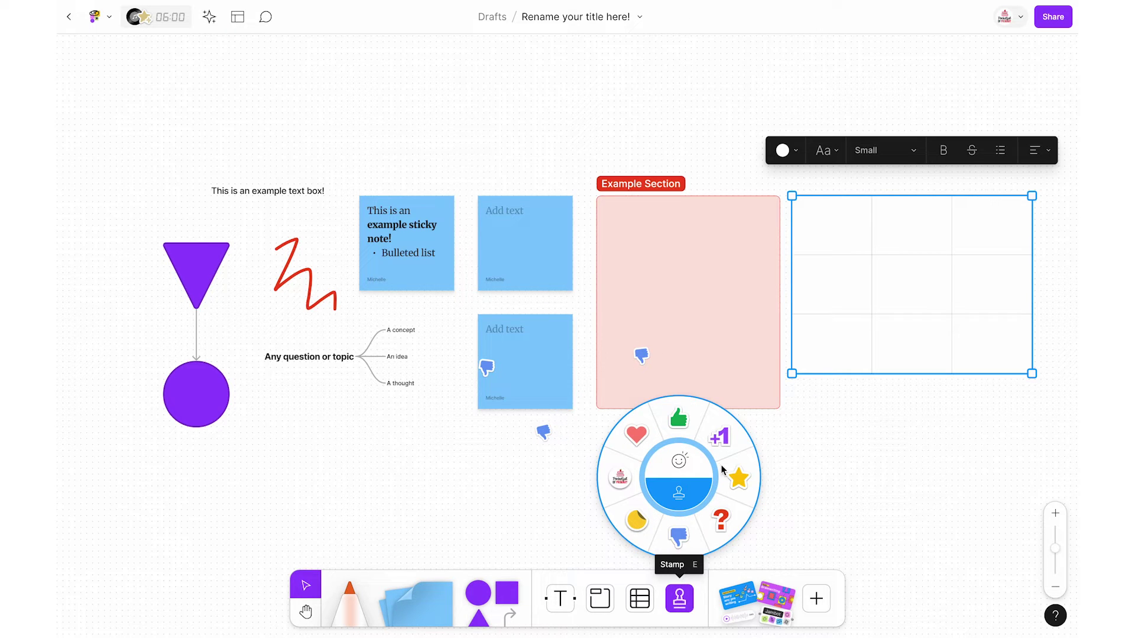
{"action": "left_click", "coordinate": [678, 418]}
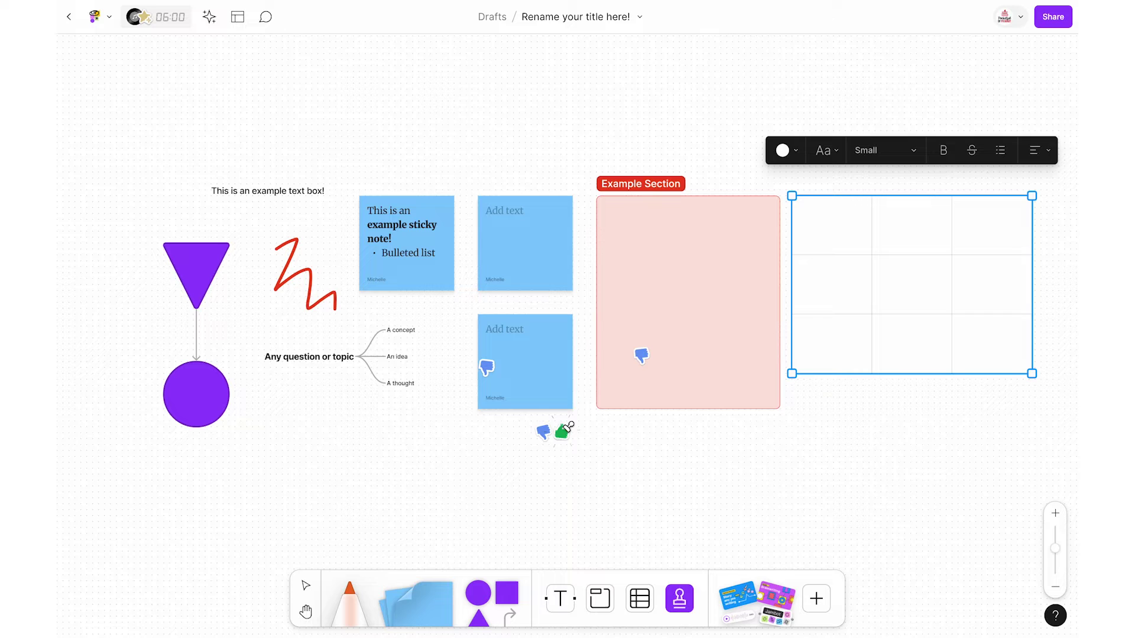
{"action": "left_click", "coordinate": [511, 360]}
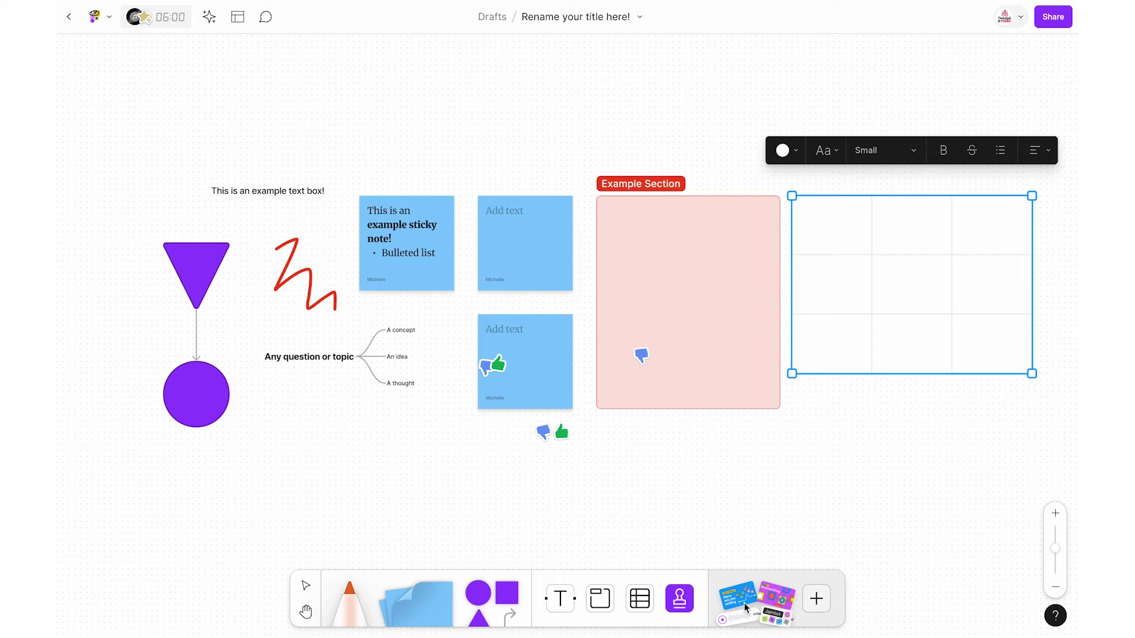
Browse the stickers, templates, widgets, plugins and More tools in the + library, then choose Links
{"action": "left_click", "coordinate": [744, 602]}
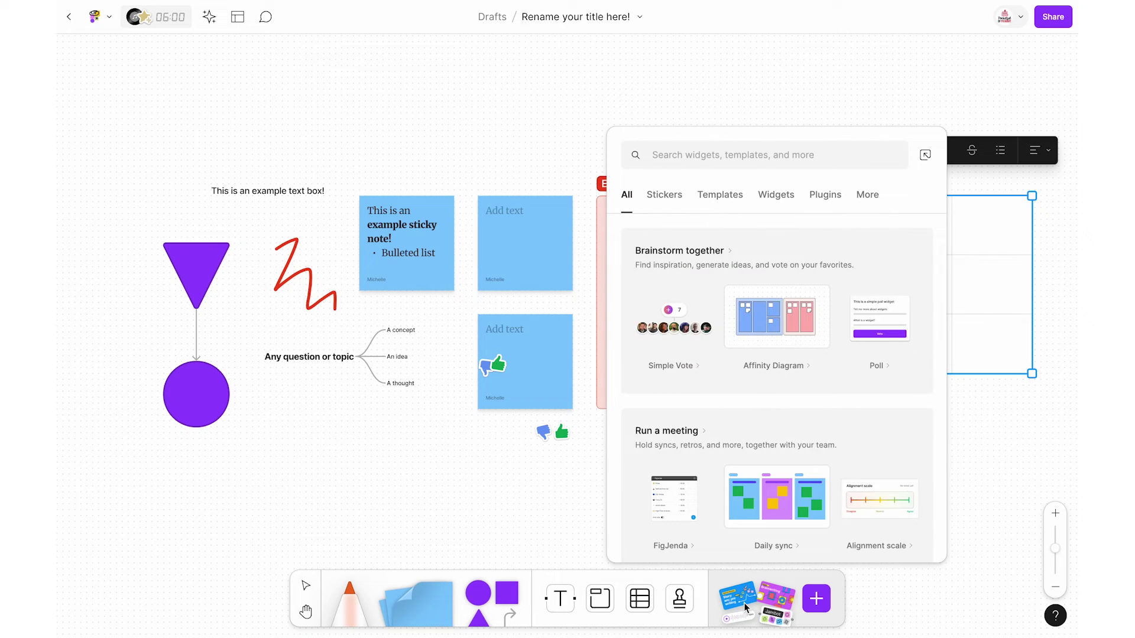
{"action": "left_click", "coordinate": [664, 195]}
{"action": "left_click", "coordinate": [717, 199]}
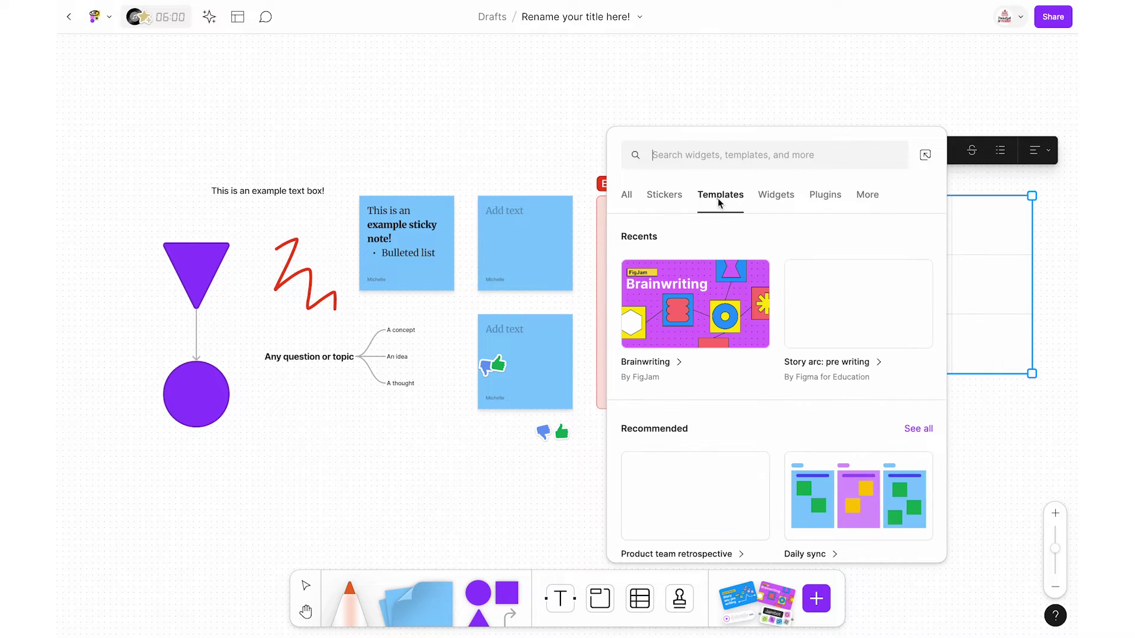
{"action": "left_click", "coordinate": [769, 200]}
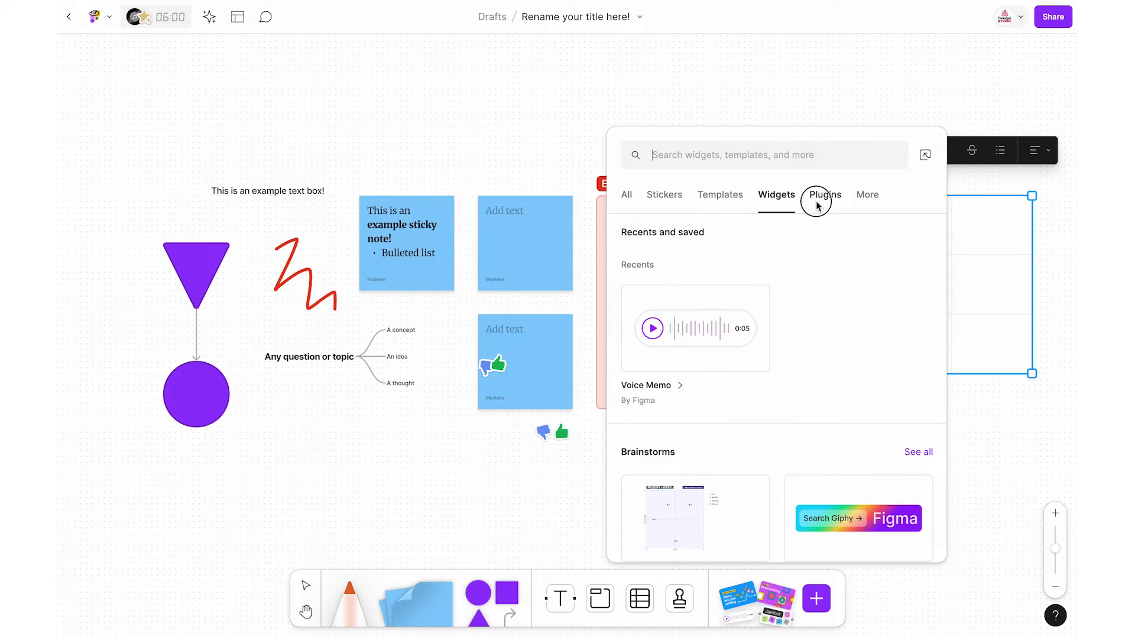
{"action": "left_click", "coordinate": [822, 198]}
{"action": "left_click", "coordinate": [860, 200]}
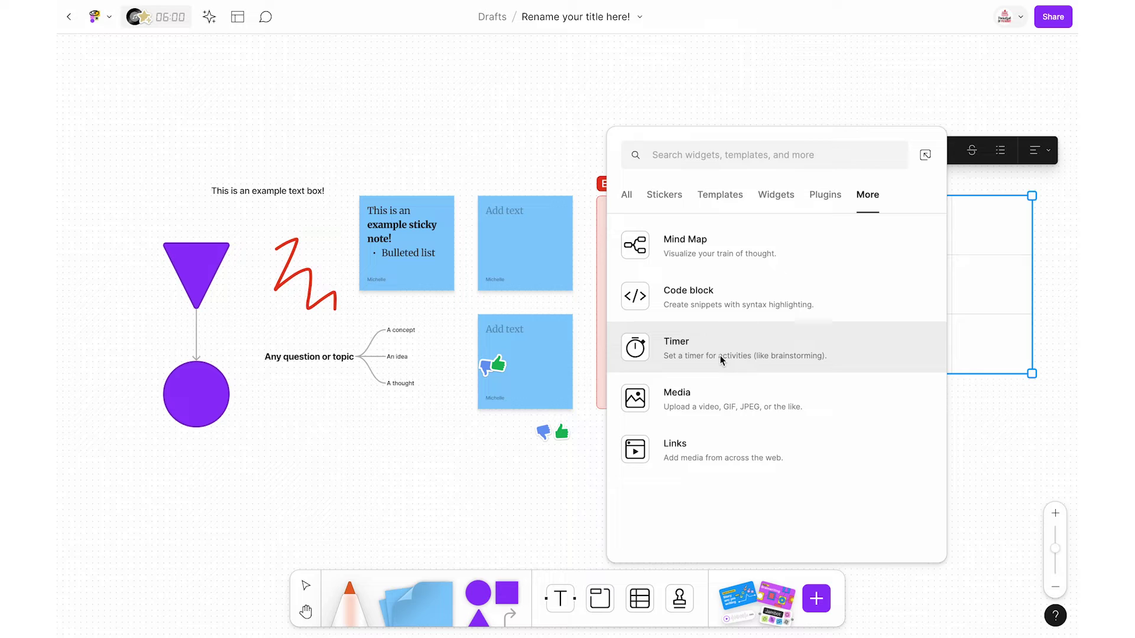
{"action": "left_click", "coordinate": [704, 457]}
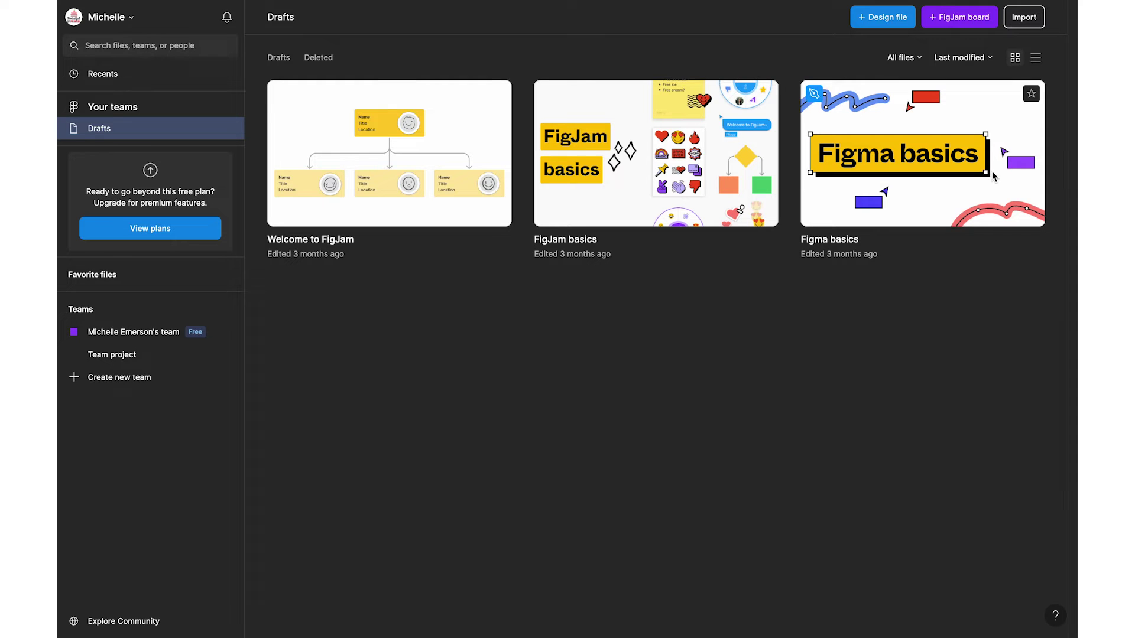
Import the Example Jamboards file from Jamboard by connecting a Google account and selecting it in Drive
{"action": "left_click", "coordinate": [1019, 19]}
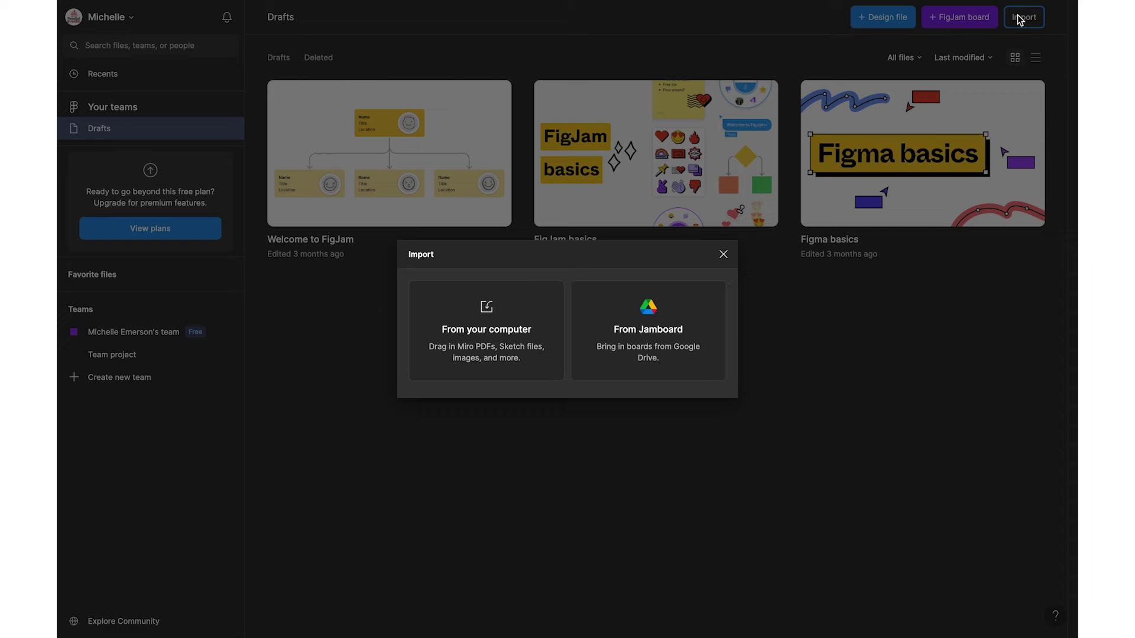
{"action": "left_click", "coordinate": [679, 317]}
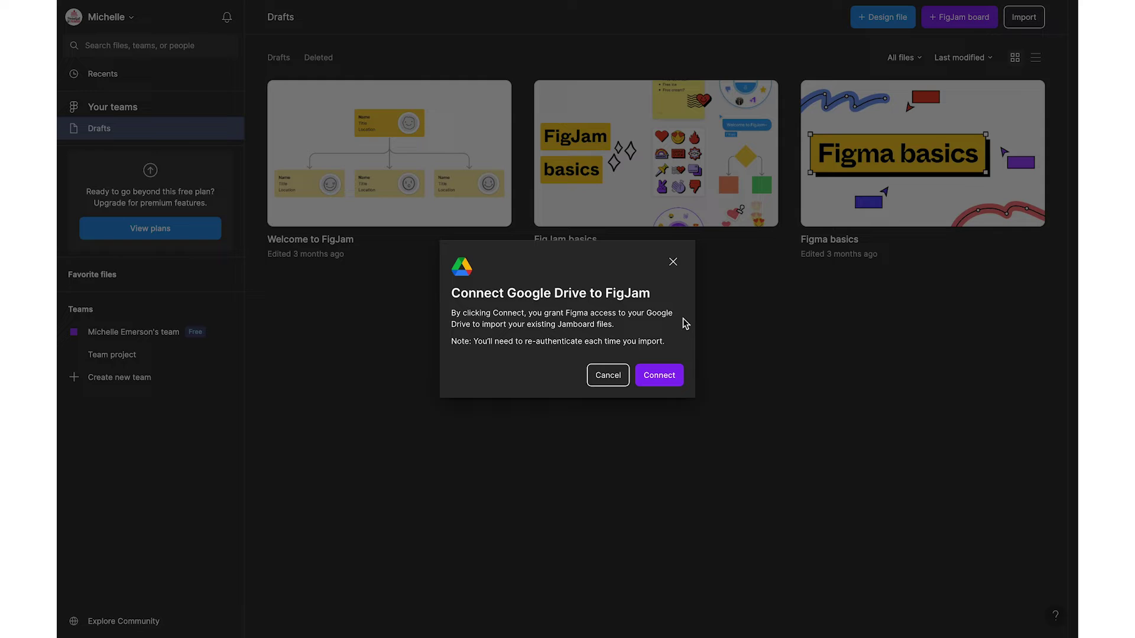
{"action": "left_click", "coordinate": [660, 379]}
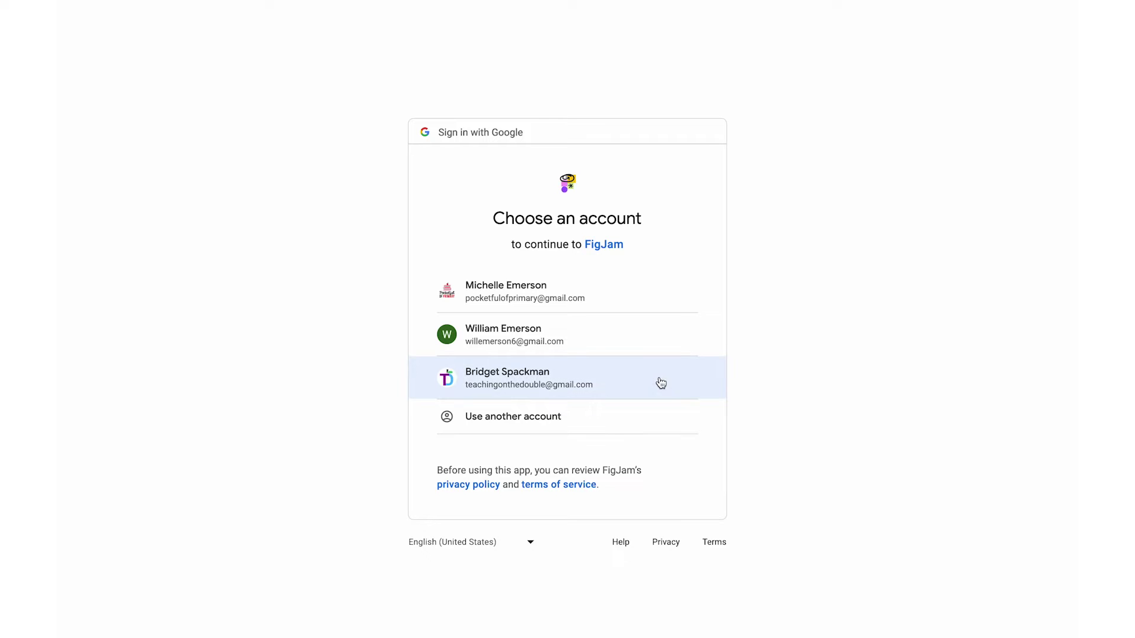
{"action": "left_click", "coordinate": [585, 301]}
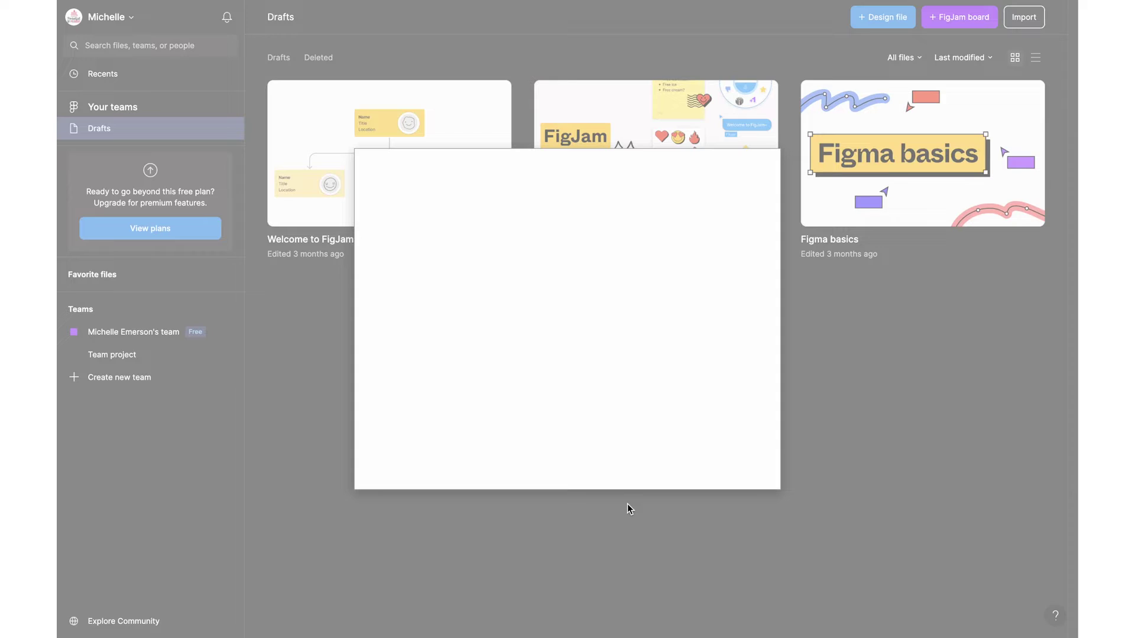
{"action": "scroll", "coordinate": [595, 389], "scroll_direction": "down", "scroll_amount": 3}
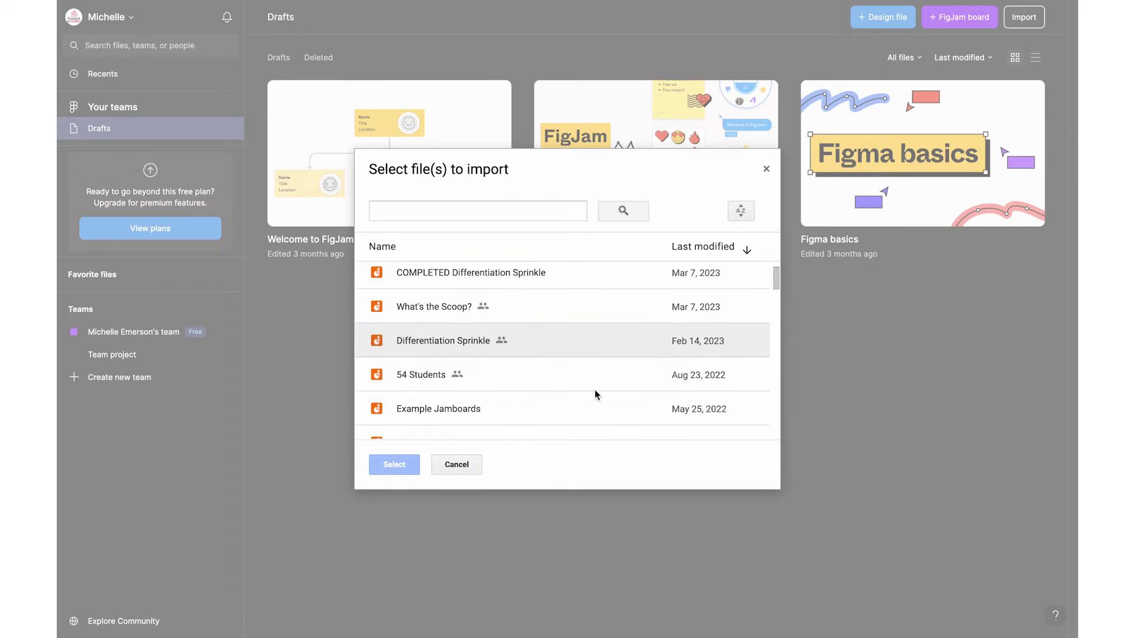
{"action": "scroll", "coordinate": [595, 389], "scroll_direction": "down", "scroll_amount": 1}
{"action": "left_click", "coordinate": [595, 389]}
{"action": "left_click", "coordinate": [414, 458]}
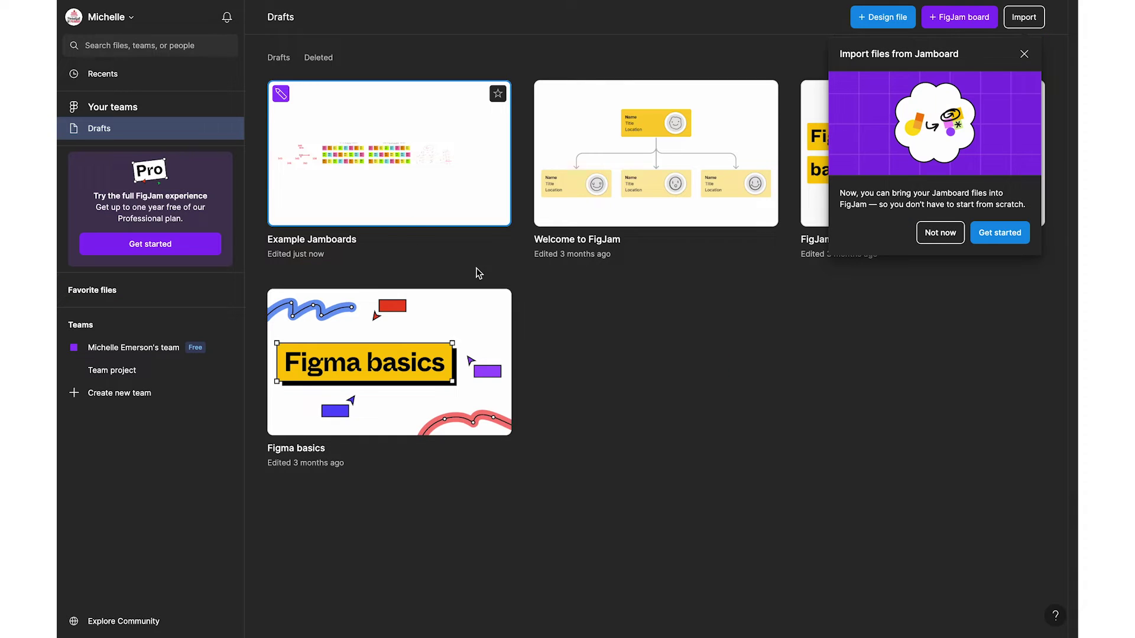
Open the Example Jamboards board, dismiss the mind map tip, and start editing the 346 label on Frame 1
{"action": "double_click", "coordinate": [377, 185]}
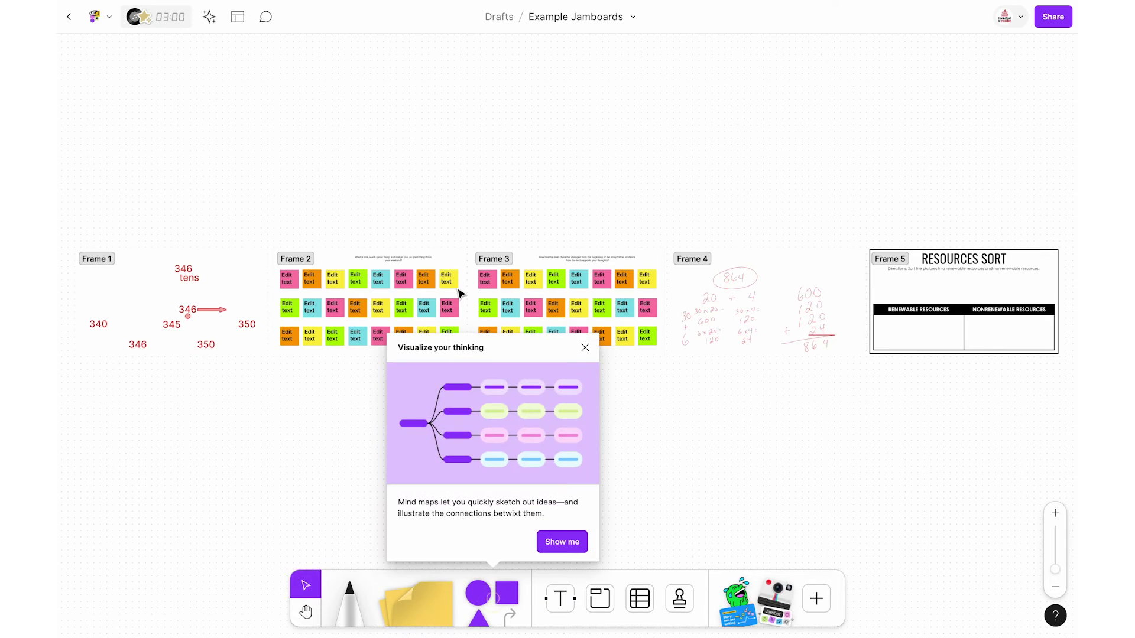
{"action": "left_click", "coordinate": [586, 347]}
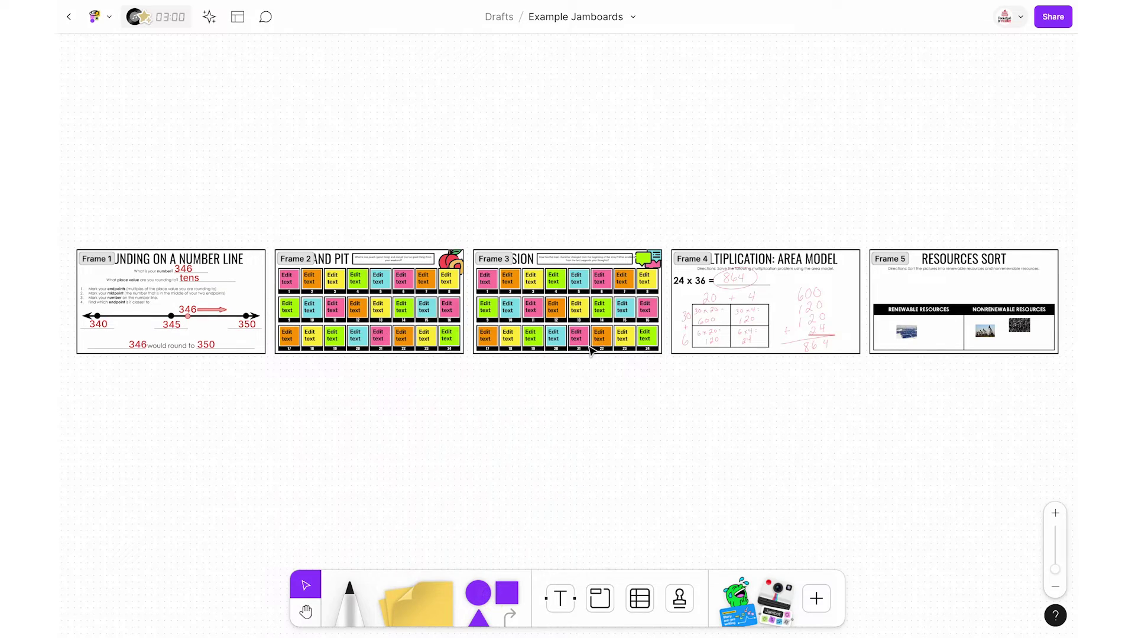
{"action": "scroll", "coordinate": [144, 324], "scroll_direction": "up", "scroll_amount": 5}
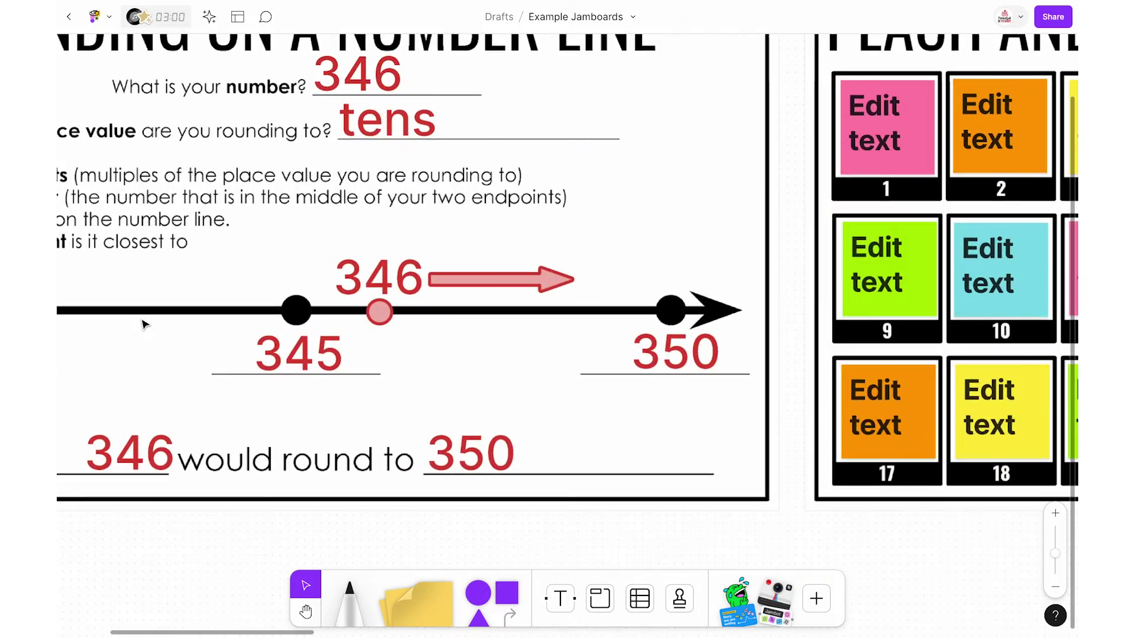
{"action": "scroll", "coordinate": [144, 324], "scroll_direction": "left", "scroll_amount": 5}
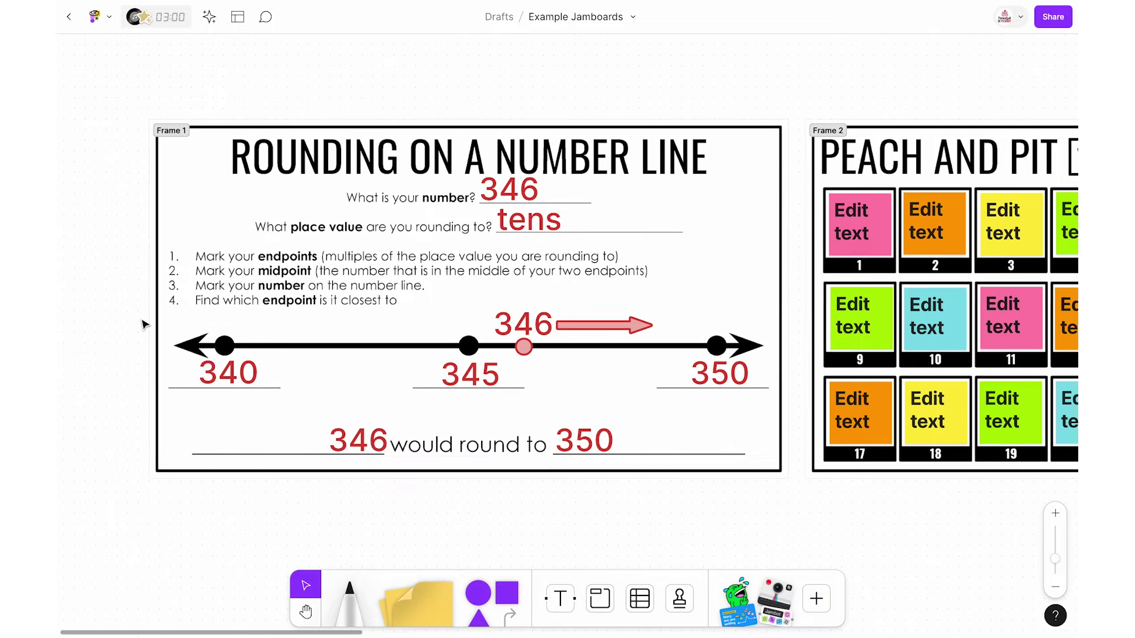
{"action": "left_click", "coordinate": [535, 190]}
{"action": "double_click", "coordinate": [513, 188]}
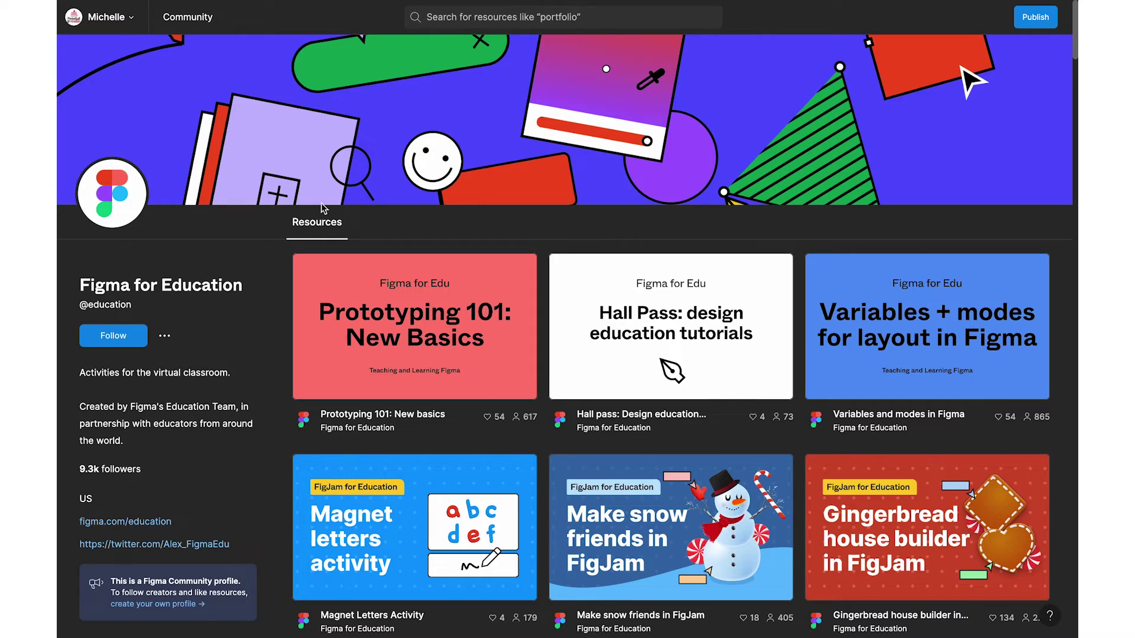
{"action": "scroll", "coordinate": [321, 203], "scroll_direction": "down", "scroll_amount": 2}
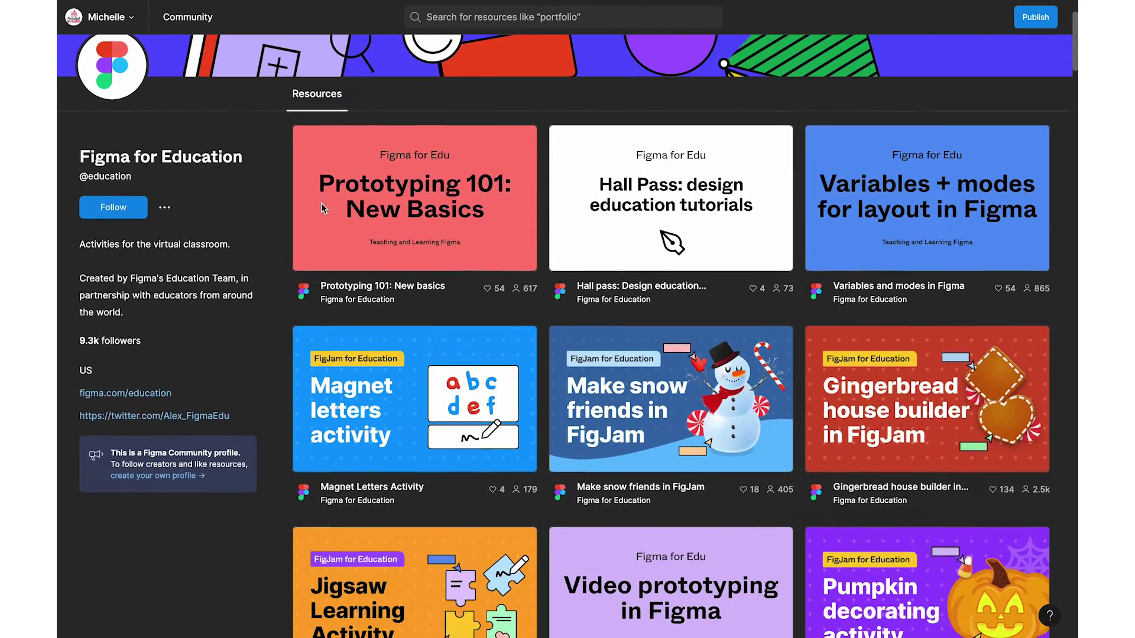
{"action": "scroll", "coordinate": [321, 203], "scroll_direction": "down", "scroll_amount": 3}
{"action": "scroll", "coordinate": [321, 204], "scroll_direction": "down", "scroll_amount": 4}
{"action": "scroll", "coordinate": [321, 203], "scroll_direction": "down", "scroll_amount": 4}
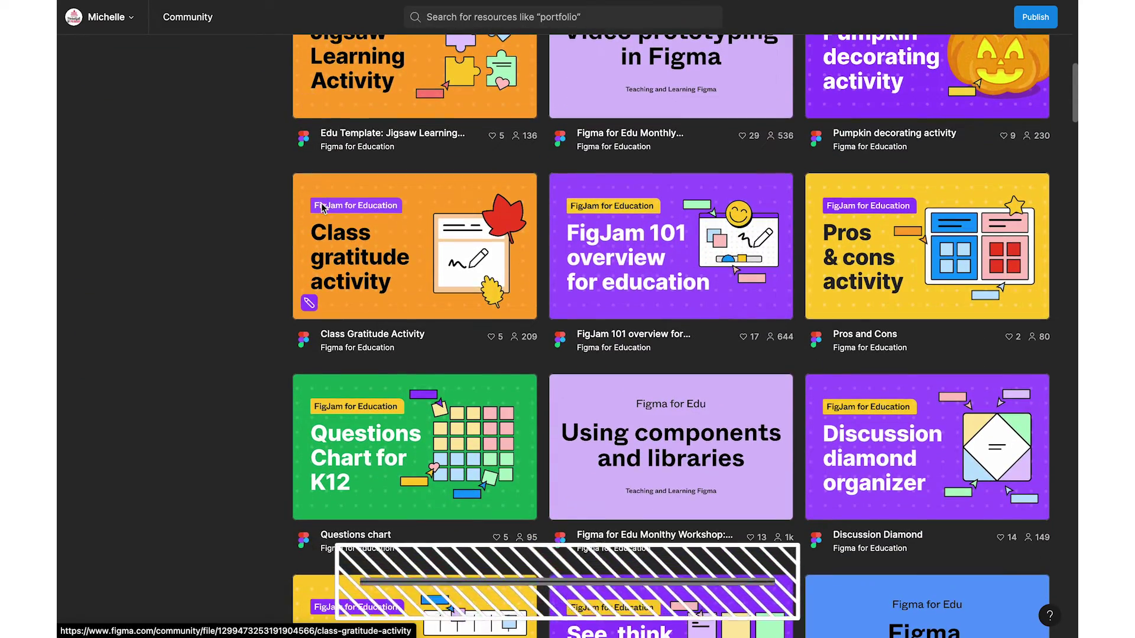
{"action": "scroll", "coordinate": [322, 205], "scroll_direction": "down", "scroll_amount": 7}
{"action": "scroll", "coordinate": [322, 206], "scroll_direction": "down", "scroll_amount": 6}
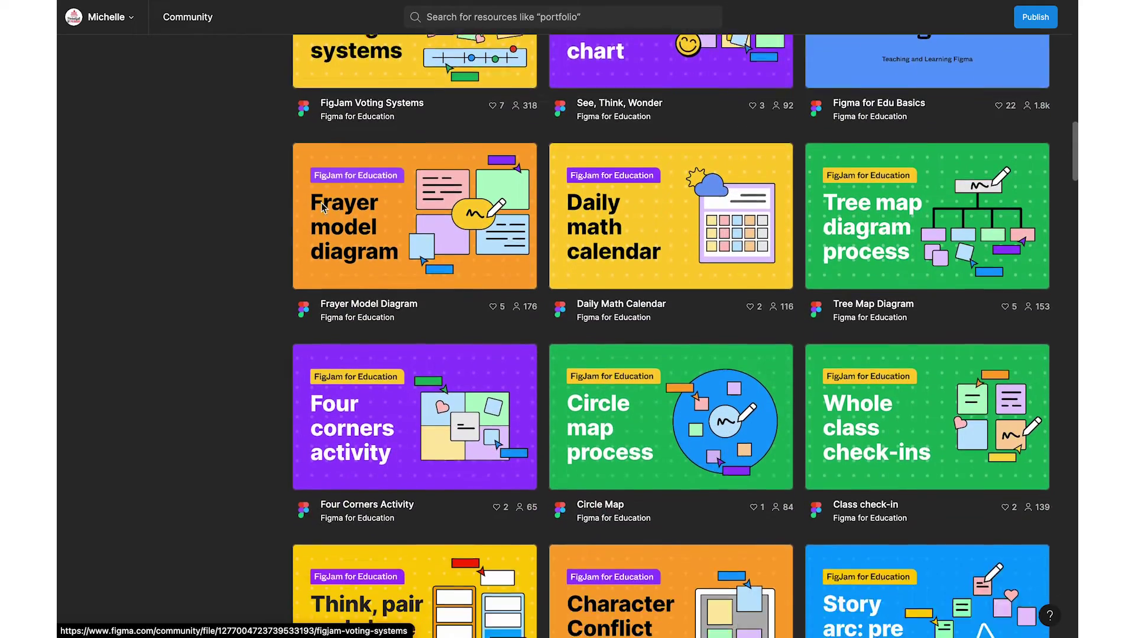
{"action": "scroll", "coordinate": [321, 203], "scroll_direction": "down", "scroll_amount": 2}
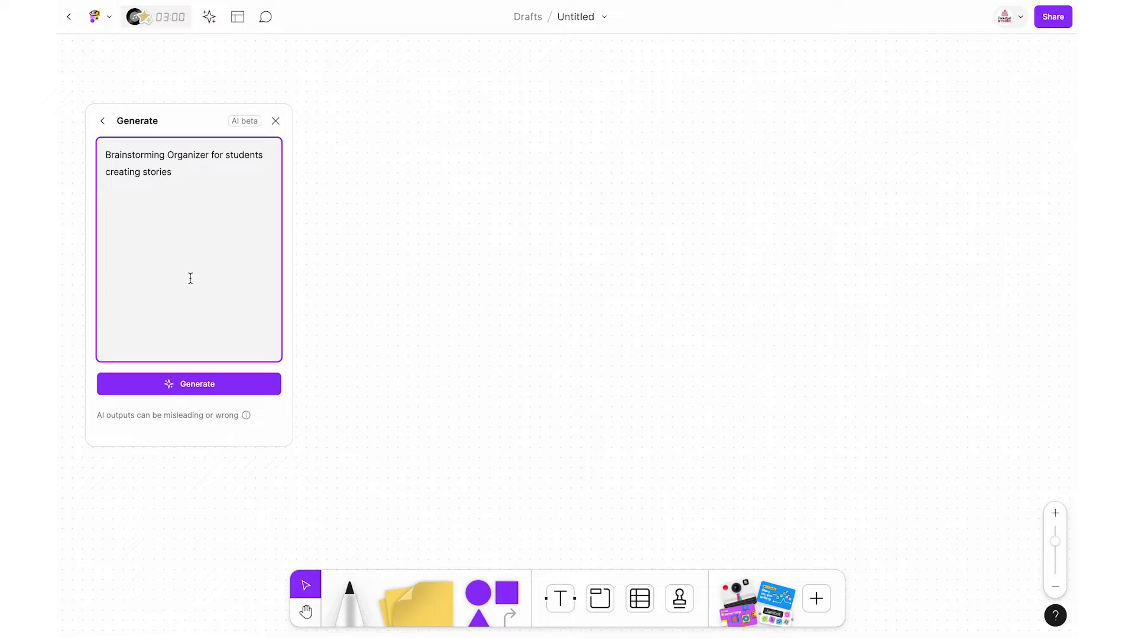
Generate the story-brainstorming organizer with AI, then summarize the six angle sticky notes with FigJam AI
{"action": "left_click", "coordinate": [177, 381]}
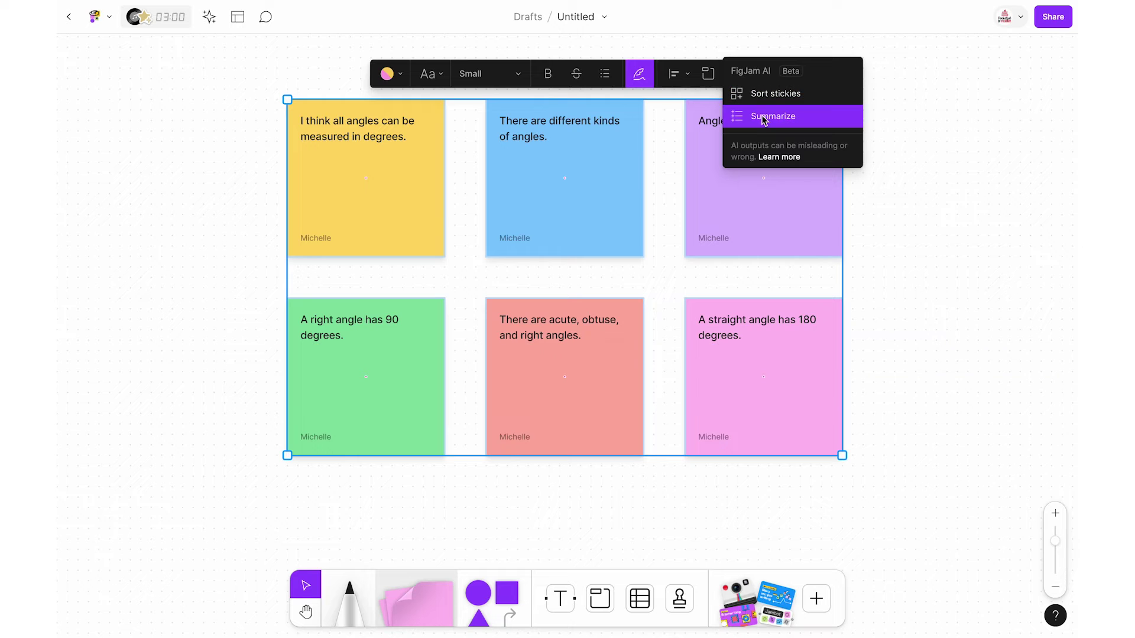
{"action": "left_click", "coordinate": [767, 117]}
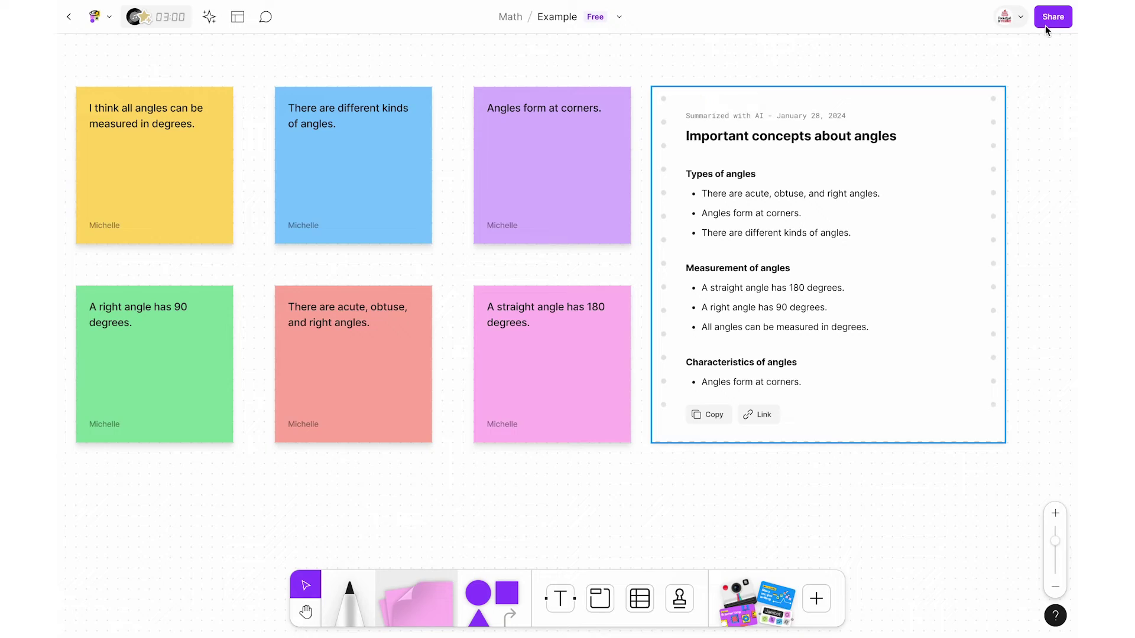
Open the Share dialog for the angles board
{"action": "left_click", "coordinate": [1052, 18]}
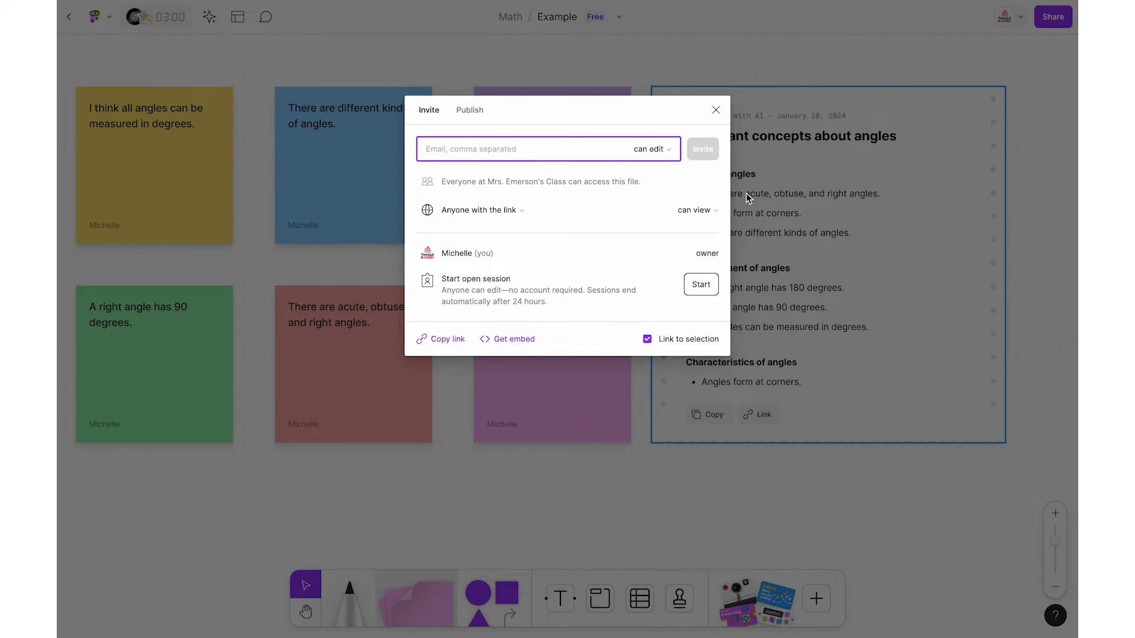
Try to start an open session that anyone can join without an account
{"action": "left_click", "coordinate": [701, 285]}
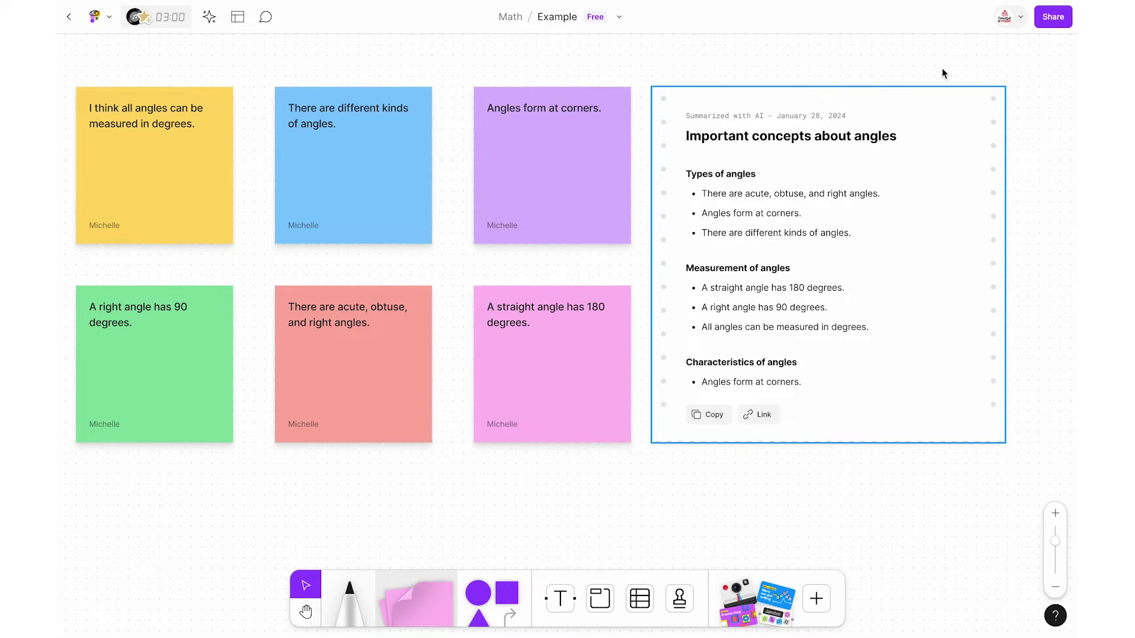
Spotlight yourself for collaborators, then follow the other collaborator's view
{"action": "left_click", "coordinate": [1007, 16]}
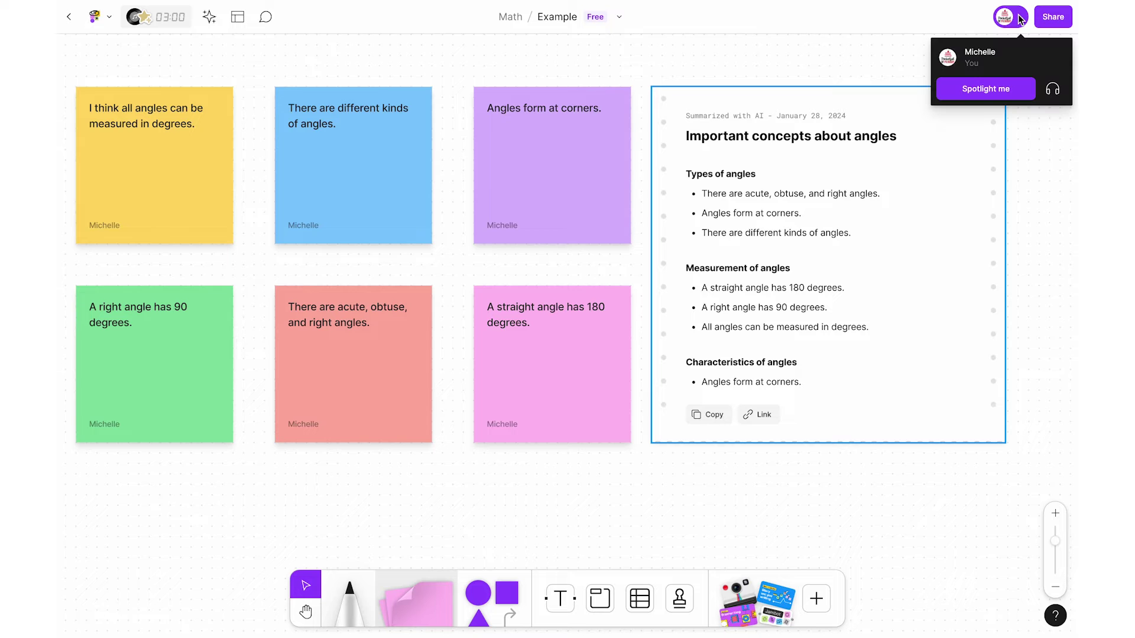
{"action": "left_click", "coordinate": [977, 88]}
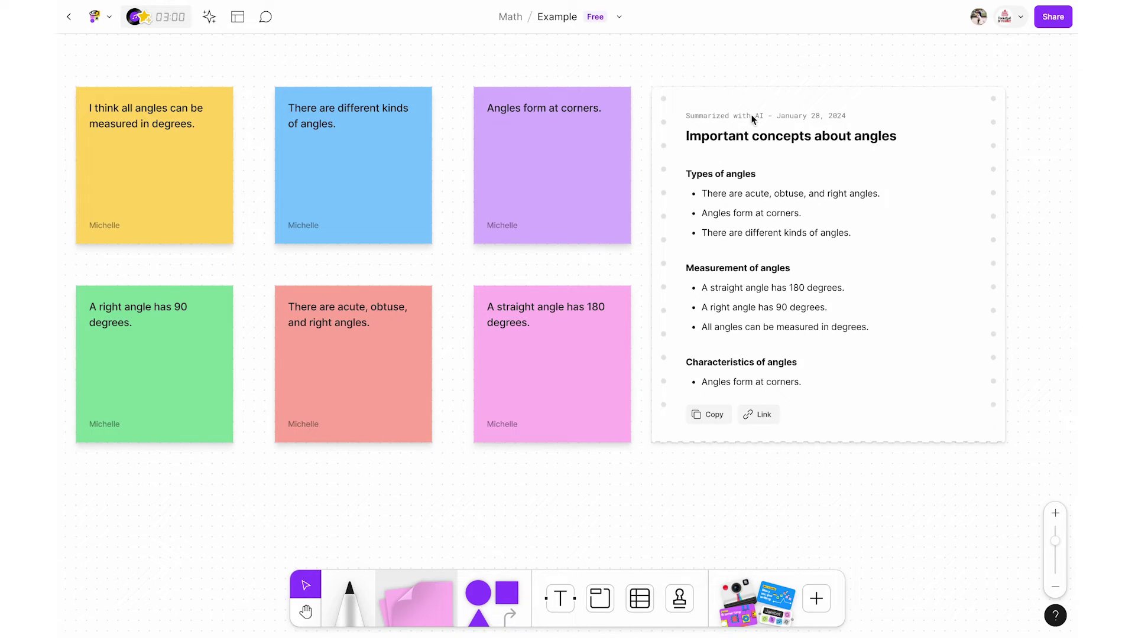
{"action": "left_click", "coordinate": [979, 18]}
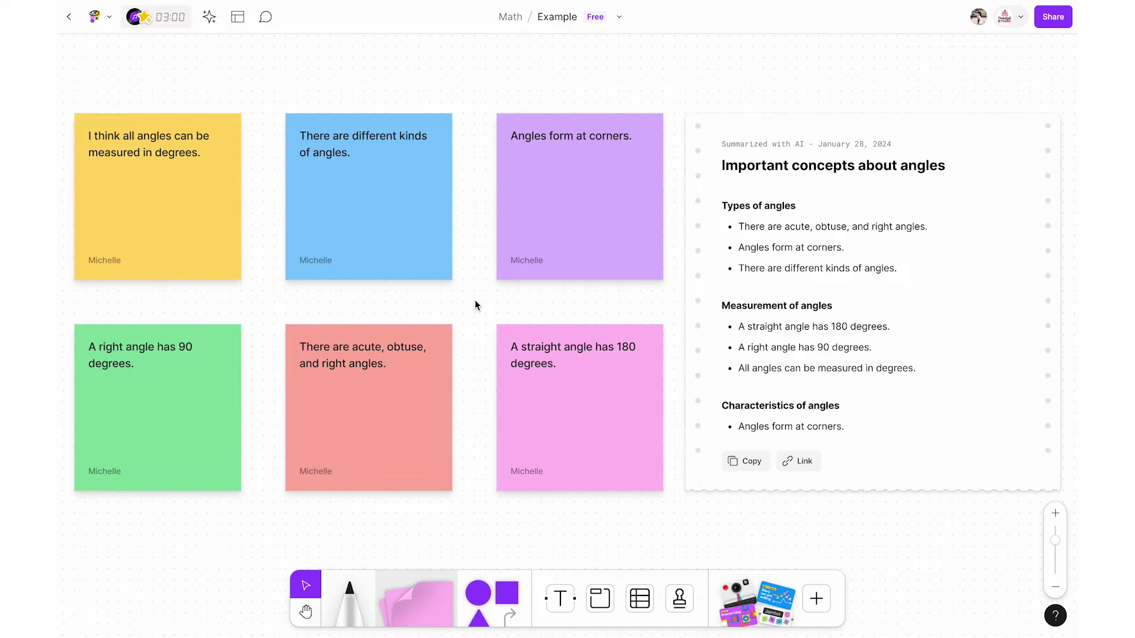
Send the cursor chat message 'This is an exam' and show the collaborators list
{"action": "key", "text": "slash"}
{"action": "type", "text": "This is an exam"}
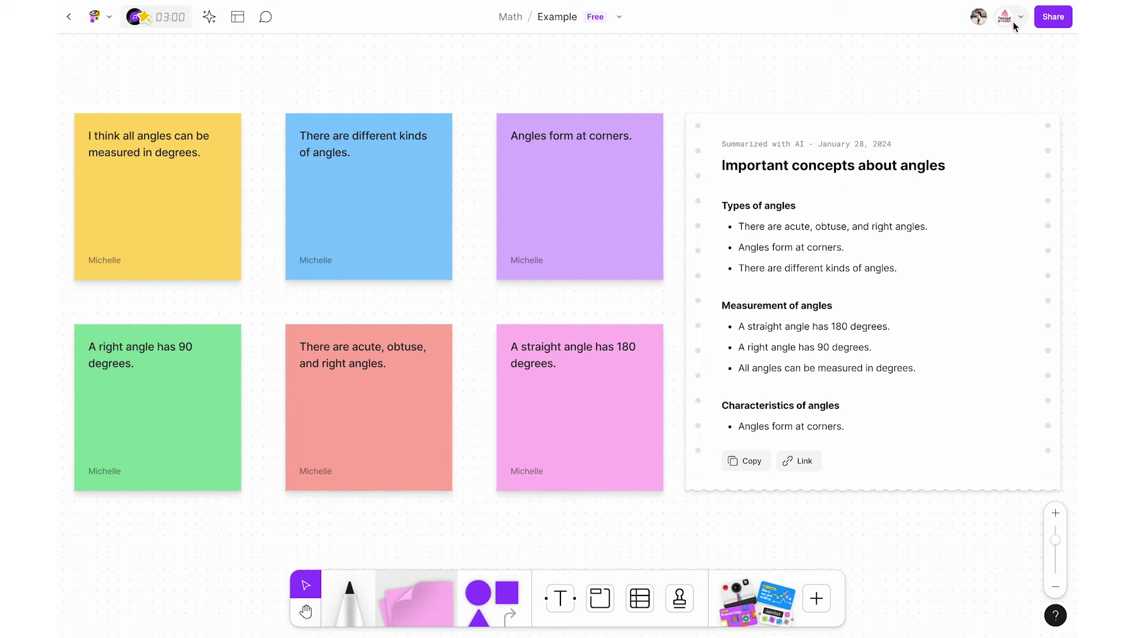
{"action": "left_click", "coordinate": [1018, 17]}
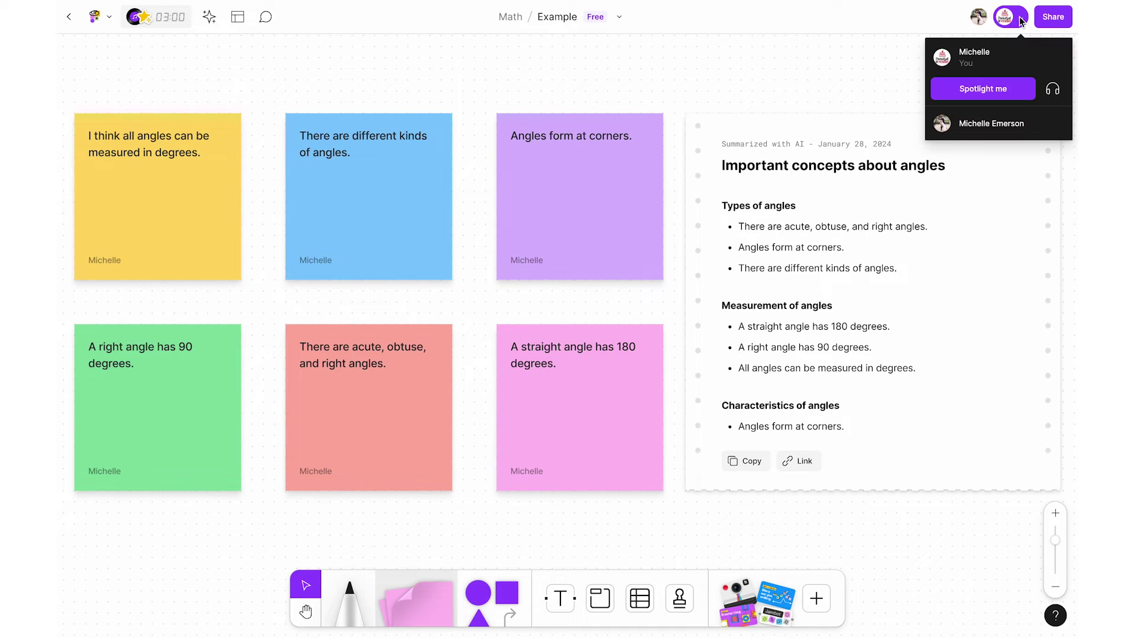
Insert the Voice Memo widget below the sticky notes and record a 0:03 memo
{"action": "left_click", "coordinate": [1052, 90]}
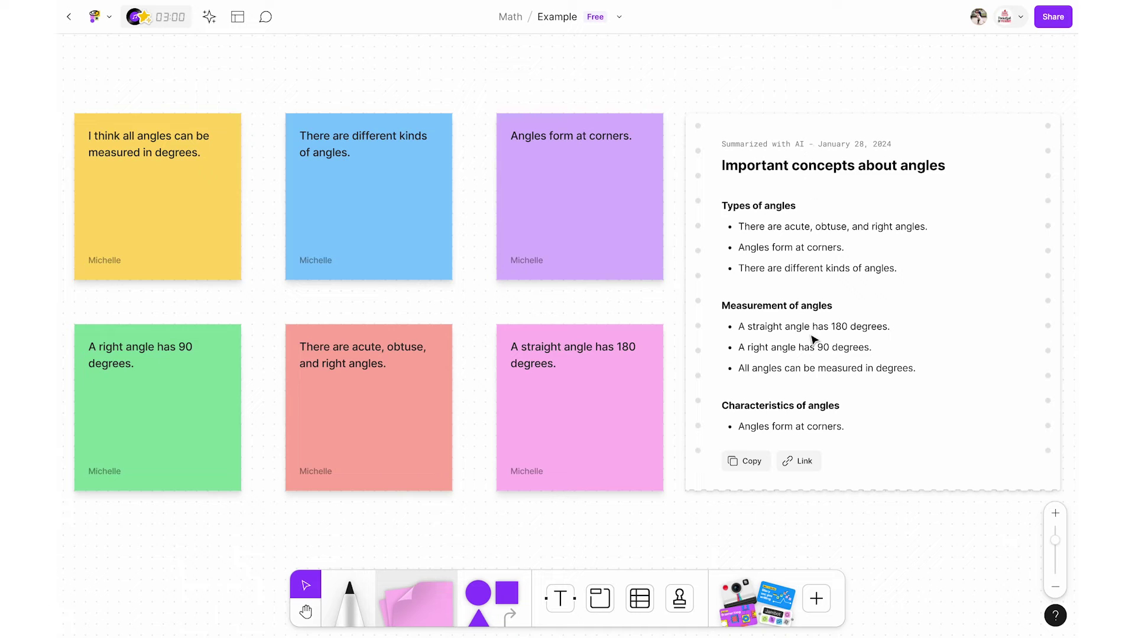
{"action": "left_click", "coordinate": [816, 598]}
{"action": "type", "text": "voice memo"}
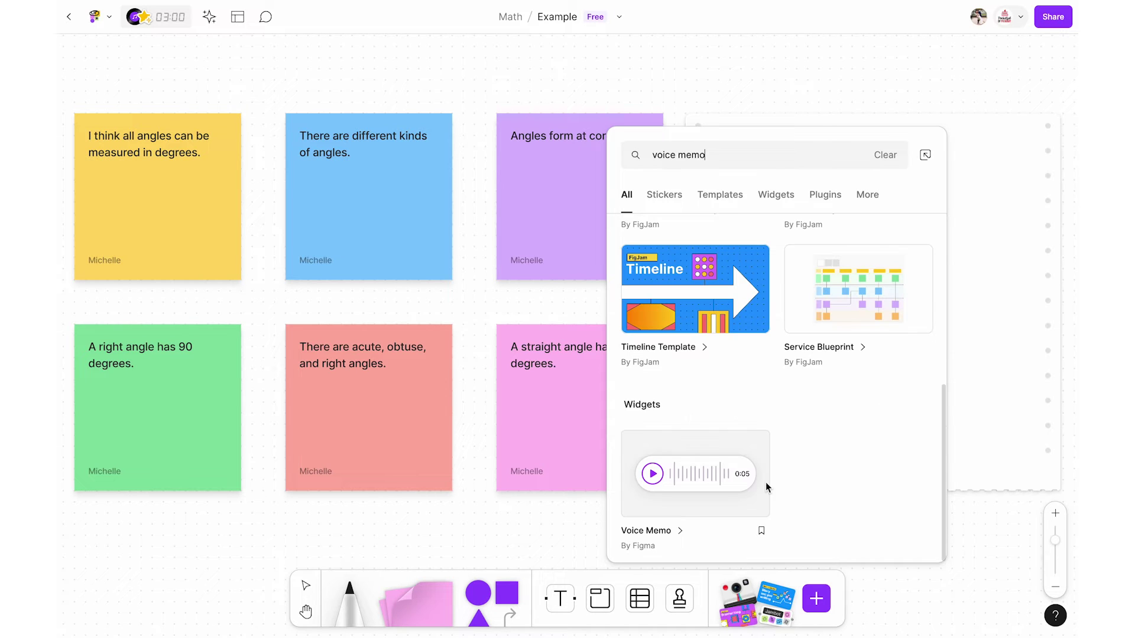
{"action": "left_click", "coordinate": [690, 511]}
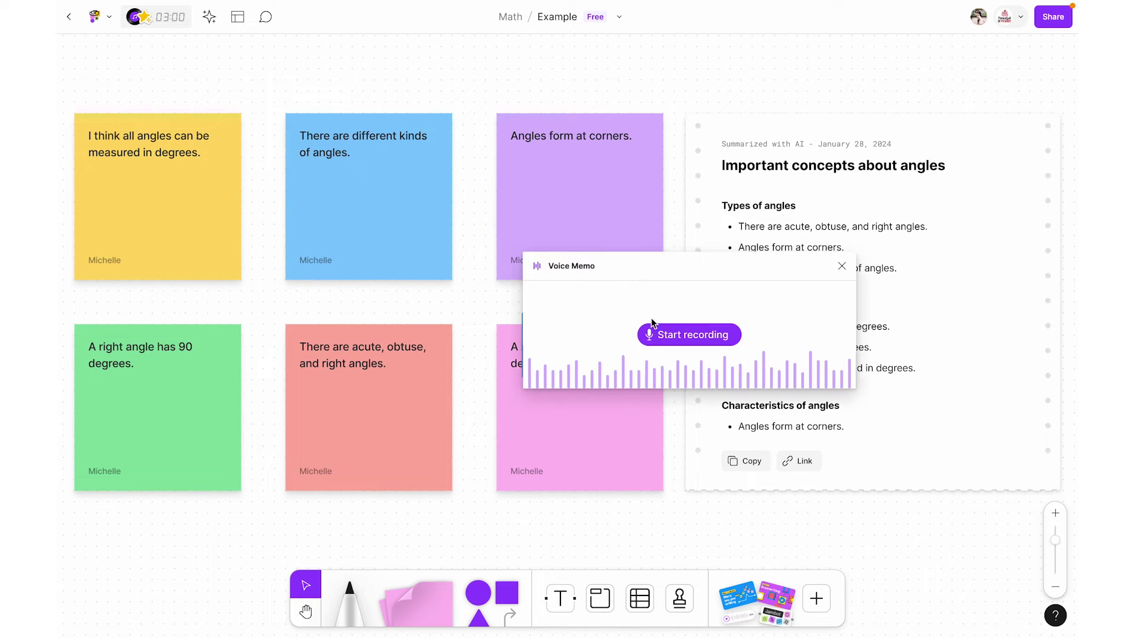
{"action": "left_click", "coordinate": [661, 336]}
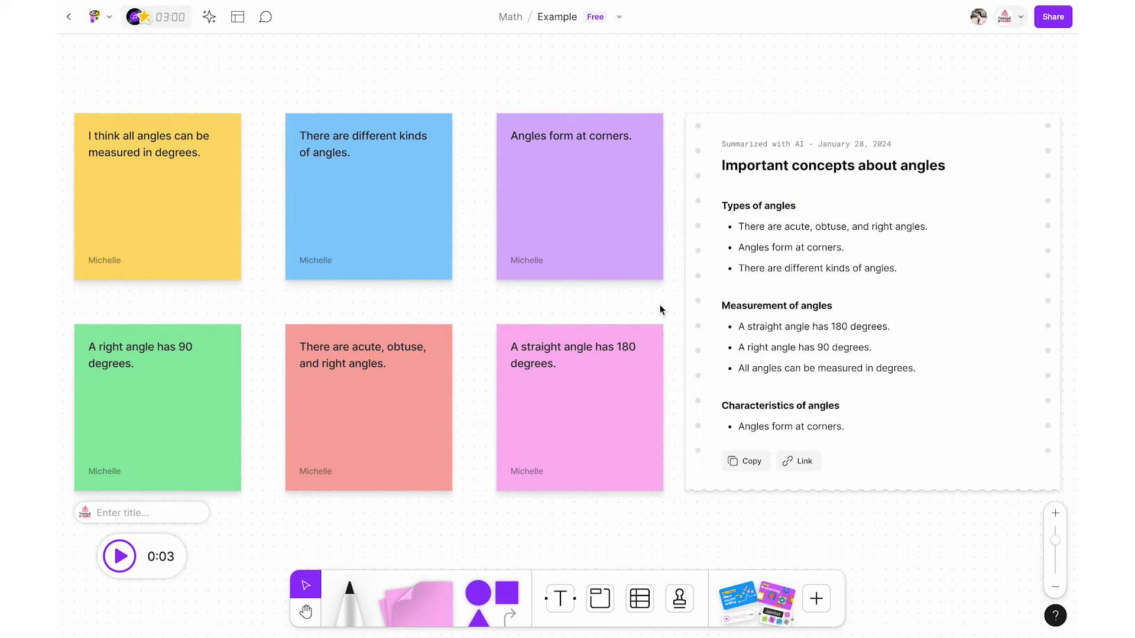
{"action": "left_click", "coordinate": [752, 595]}
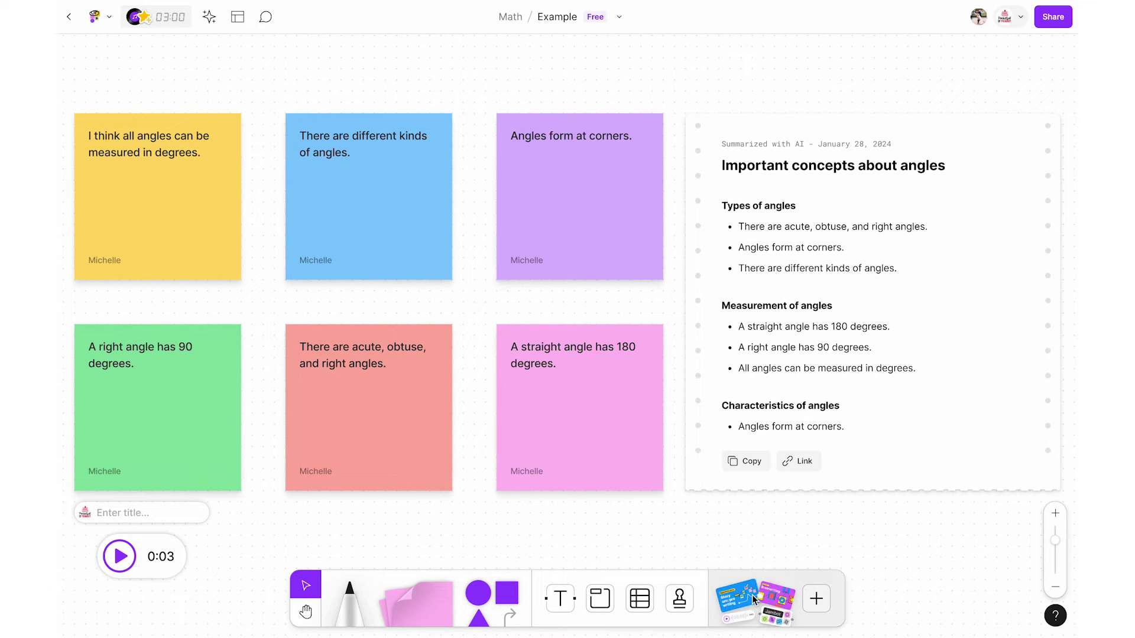
Scroll through the widget library's categories
{"action": "scroll", "coordinate": [746, 384], "scroll_direction": "down", "scroll_amount": 1}
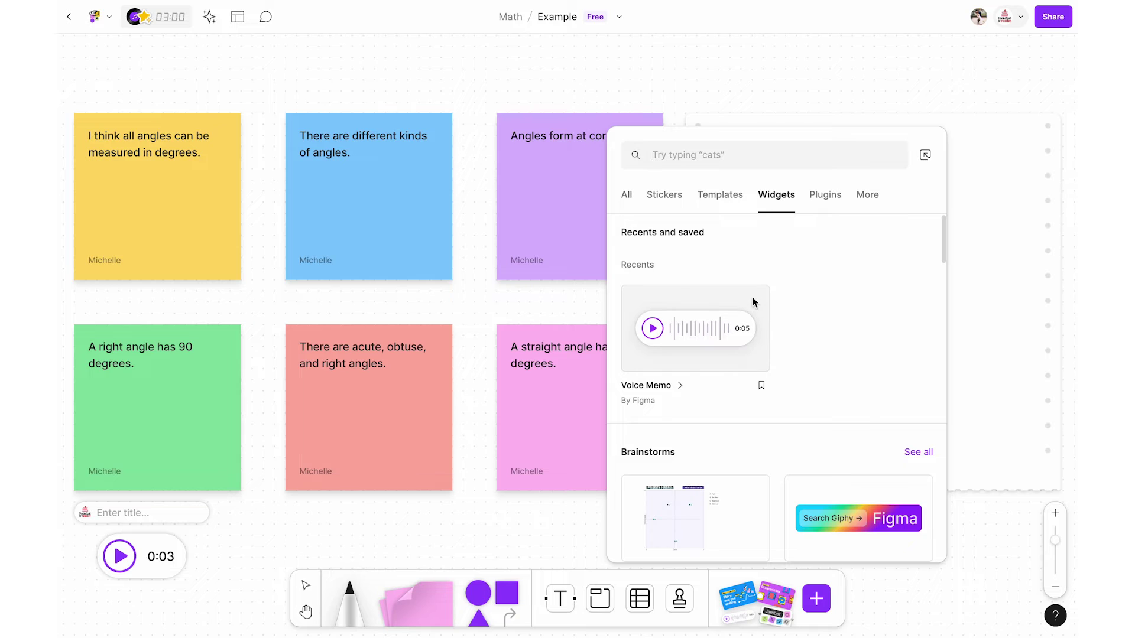
{"action": "scroll", "coordinate": [752, 294], "scroll_direction": "down", "scroll_amount": 6}
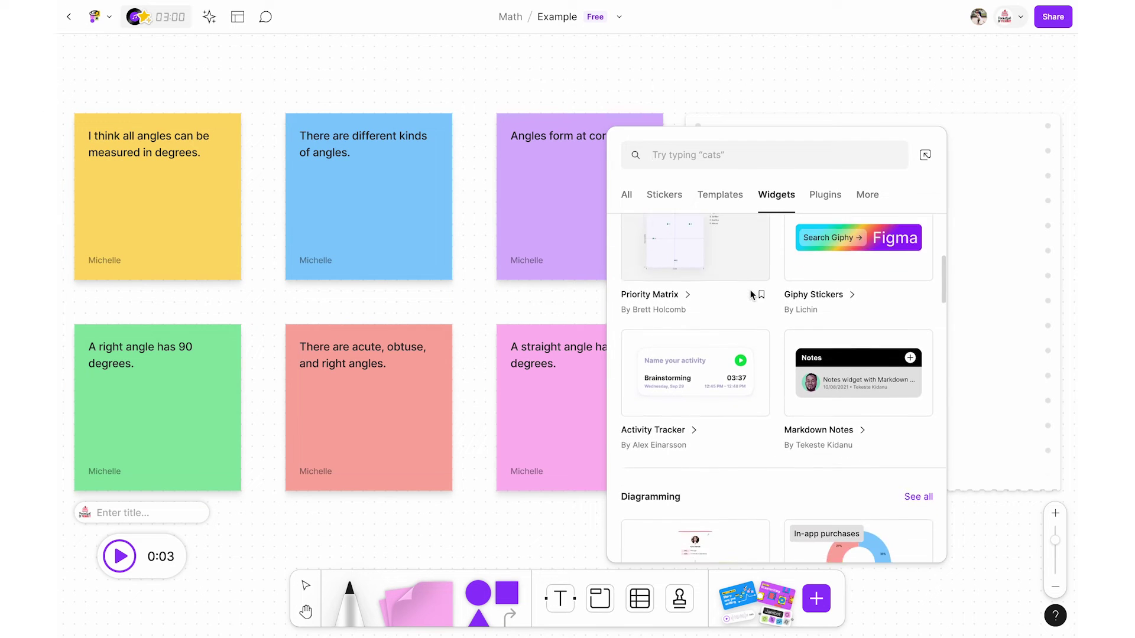
{"action": "scroll", "coordinate": [752, 295], "scroll_direction": "down", "scroll_amount": 8}
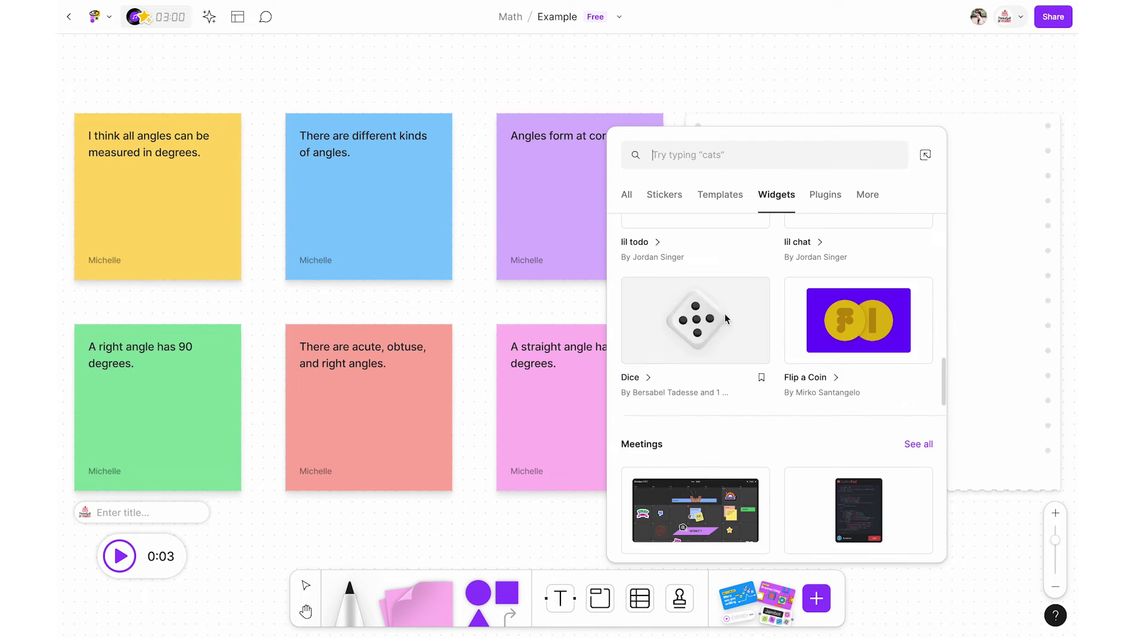
{"action": "scroll", "coordinate": [827, 341], "scroll_direction": "down", "scroll_amount": 5}
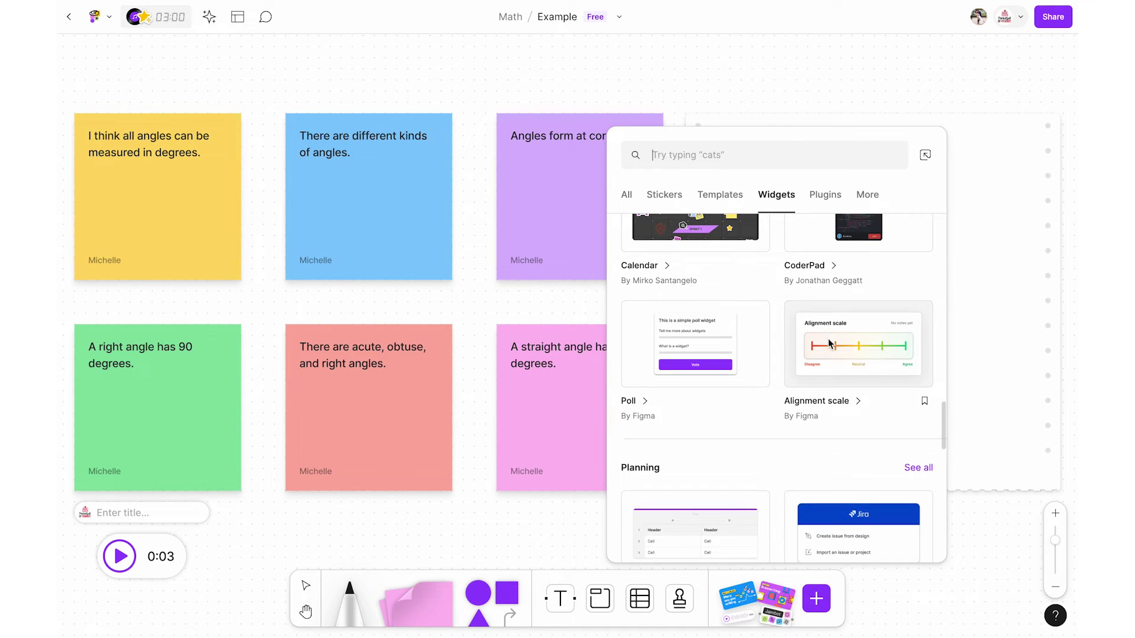
{"action": "scroll", "coordinate": [825, 335], "scroll_direction": "down", "scroll_amount": 5}
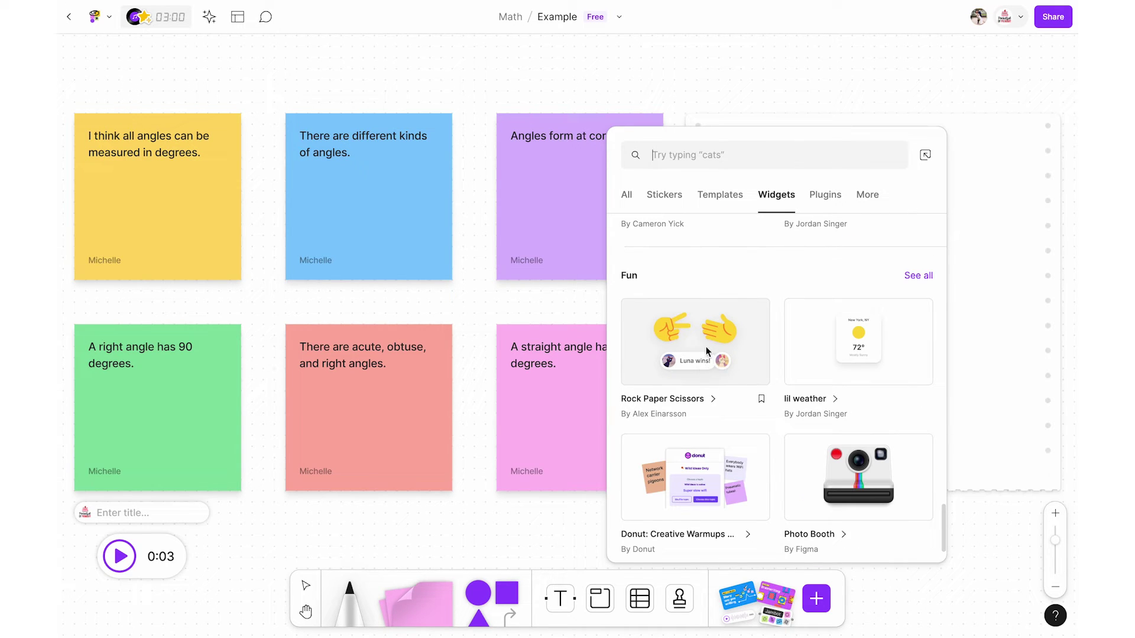
Search widgets for Connect 4, 'card game builder', 'spinner' and 'bitmoji'
{"action": "type", "text": "connect 4"}
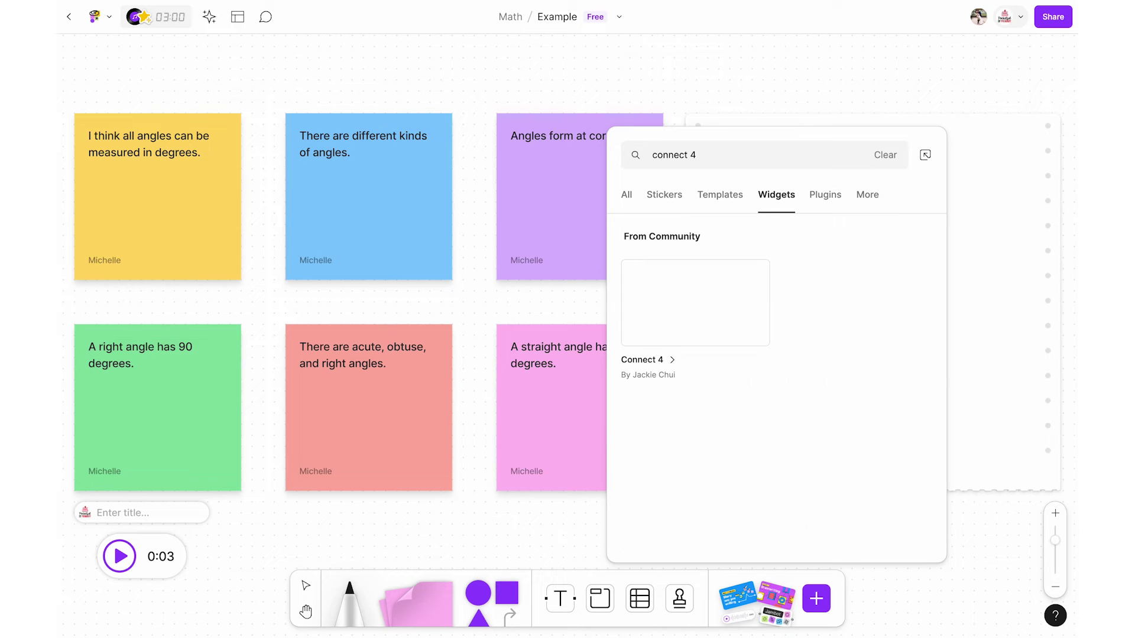
{"action": "key", "text": "ctrl+a"}
{"action": "type", "text": "card game builder"}
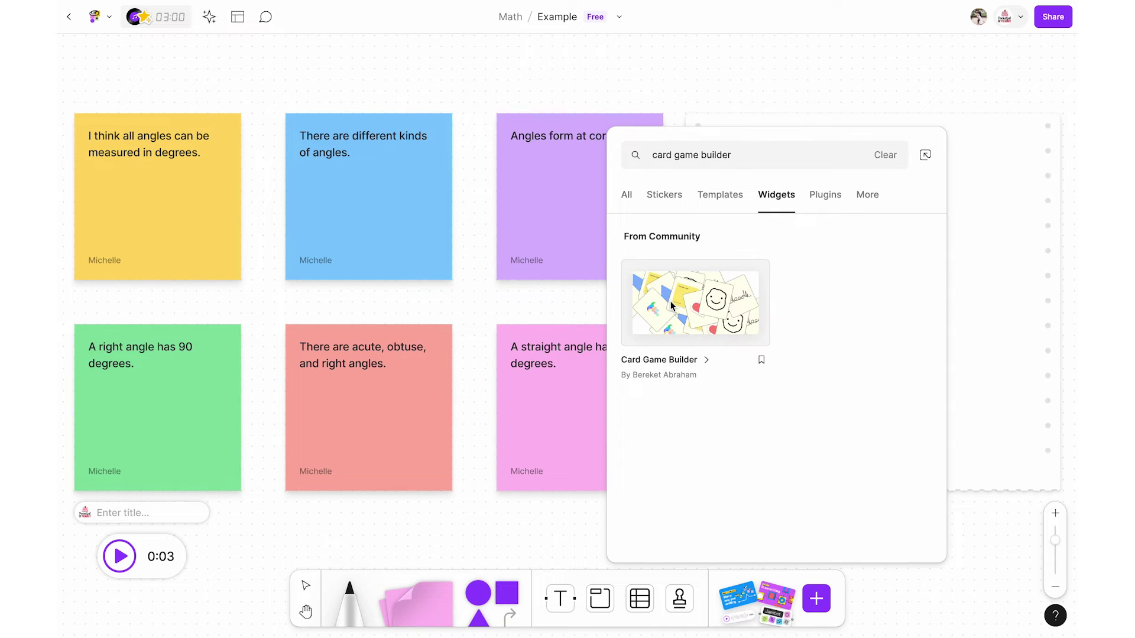
{"action": "key", "text": "ctrl+a"}
{"action": "type", "text": "spinner"}
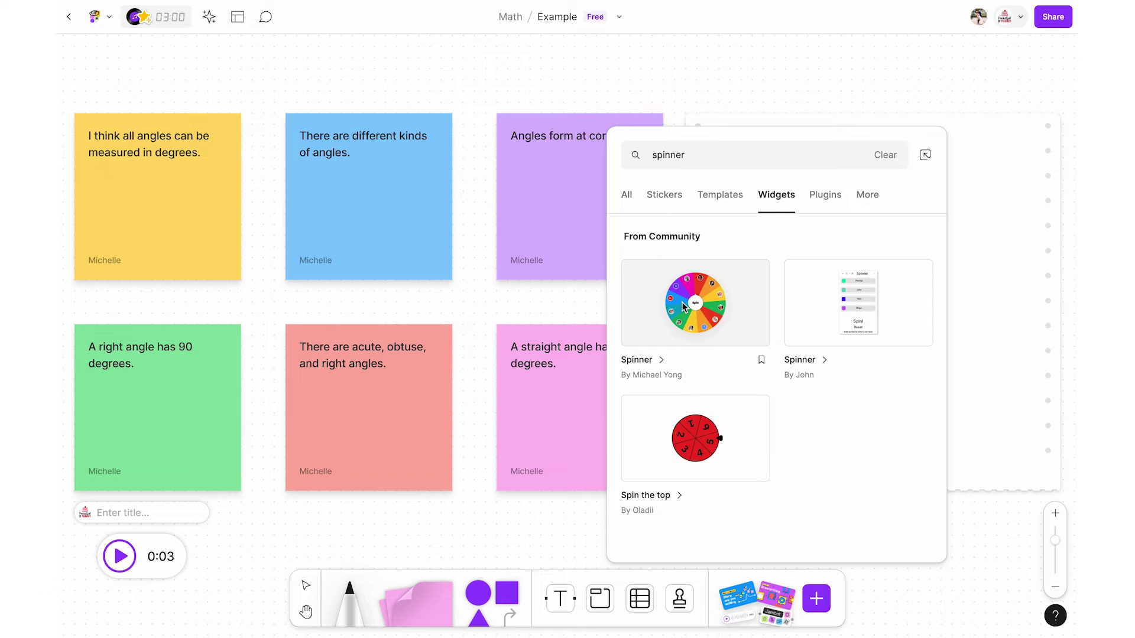
{"action": "key", "text": "ctrl+a"}
{"action": "type", "text": "bitmoji"}
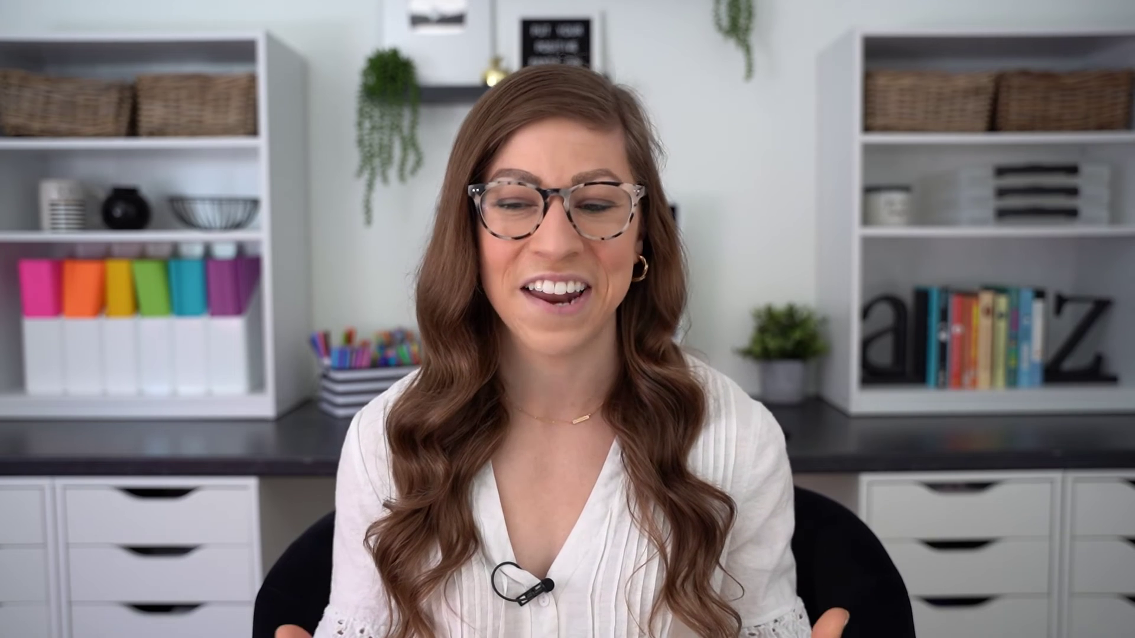
{"action": "scroll", "coordinate": [845, 289], "scroll_direction": "down", "scroll_amount": 3}
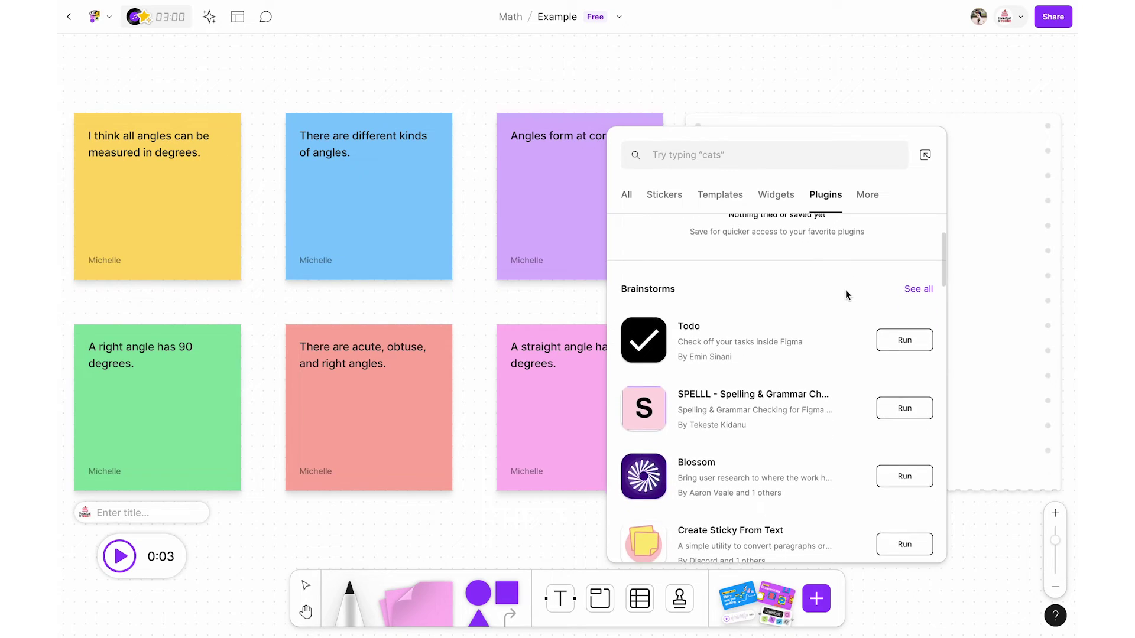
Scroll the plugins list and search 'flaticon' to find Flaticon by Freepik
{"action": "scroll", "coordinate": [846, 290], "scroll_direction": "down", "scroll_amount": 3}
{"action": "scroll", "coordinate": [843, 298], "scroll_direction": "down", "scroll_amount": 6}
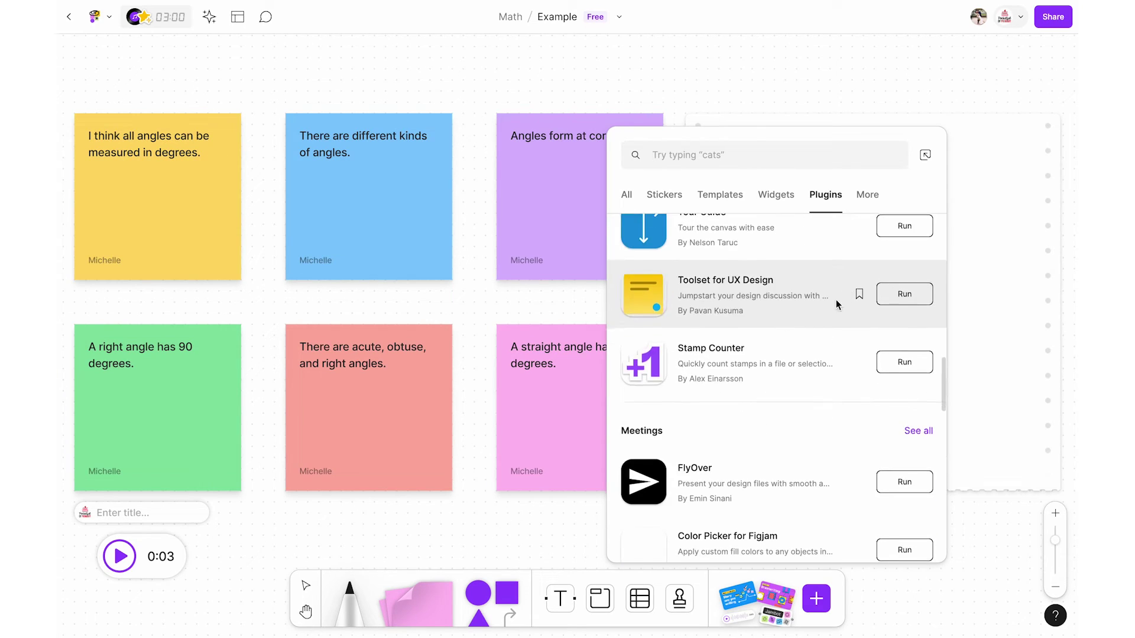
{"action": "scroll", "coordinate": [734, 374], "scroll_direction": "down", "scroll_amount": 6}
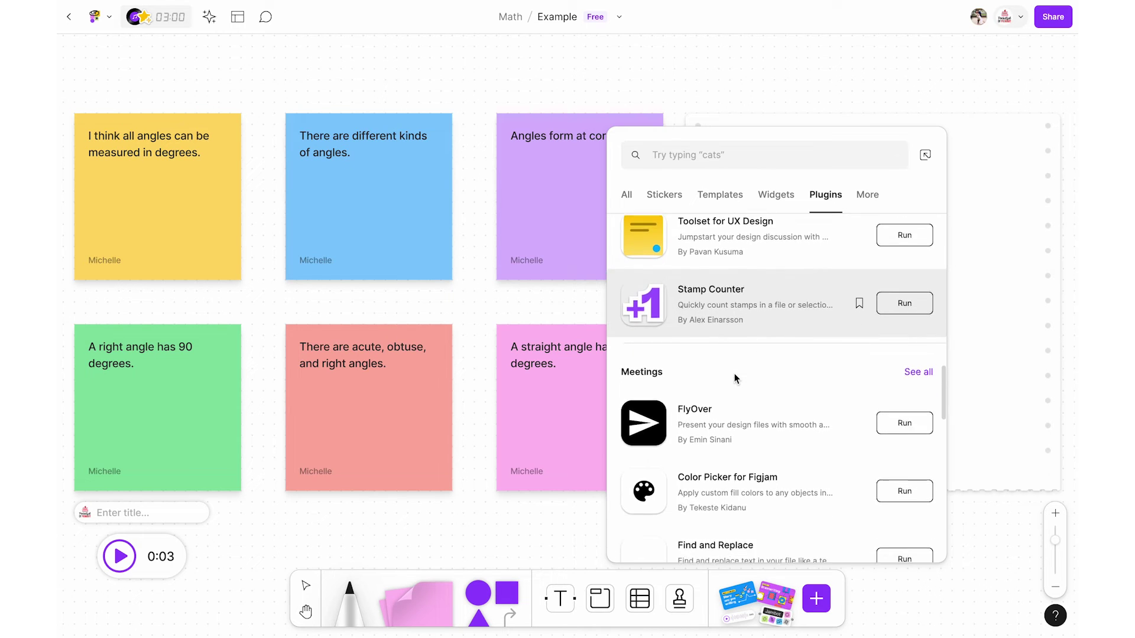
{"action": "type", "text": "flaticon"}
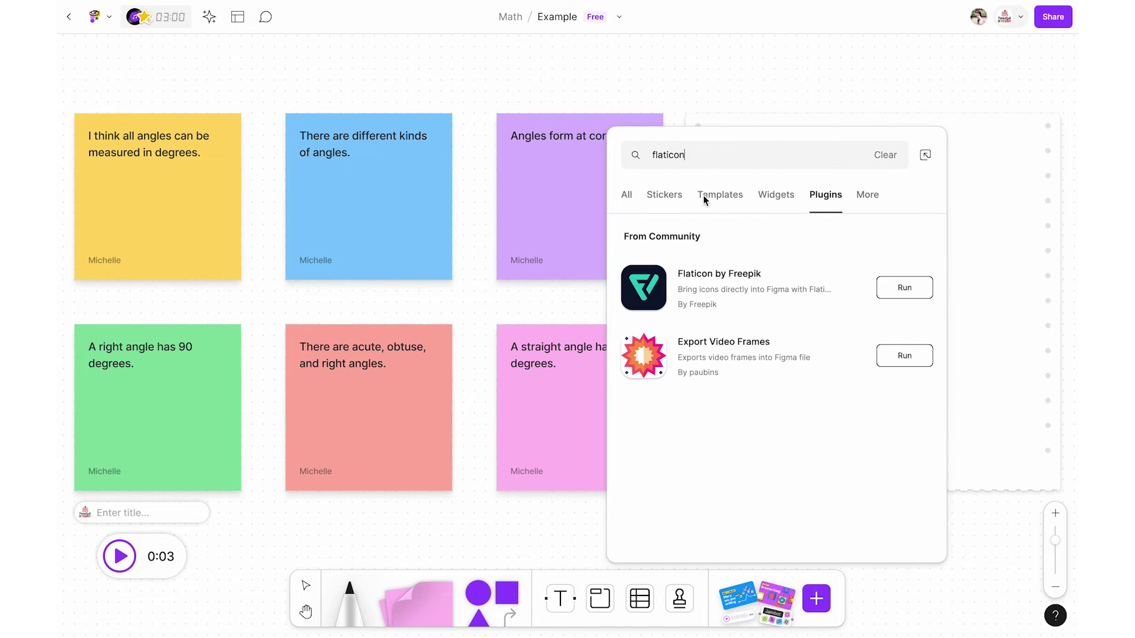